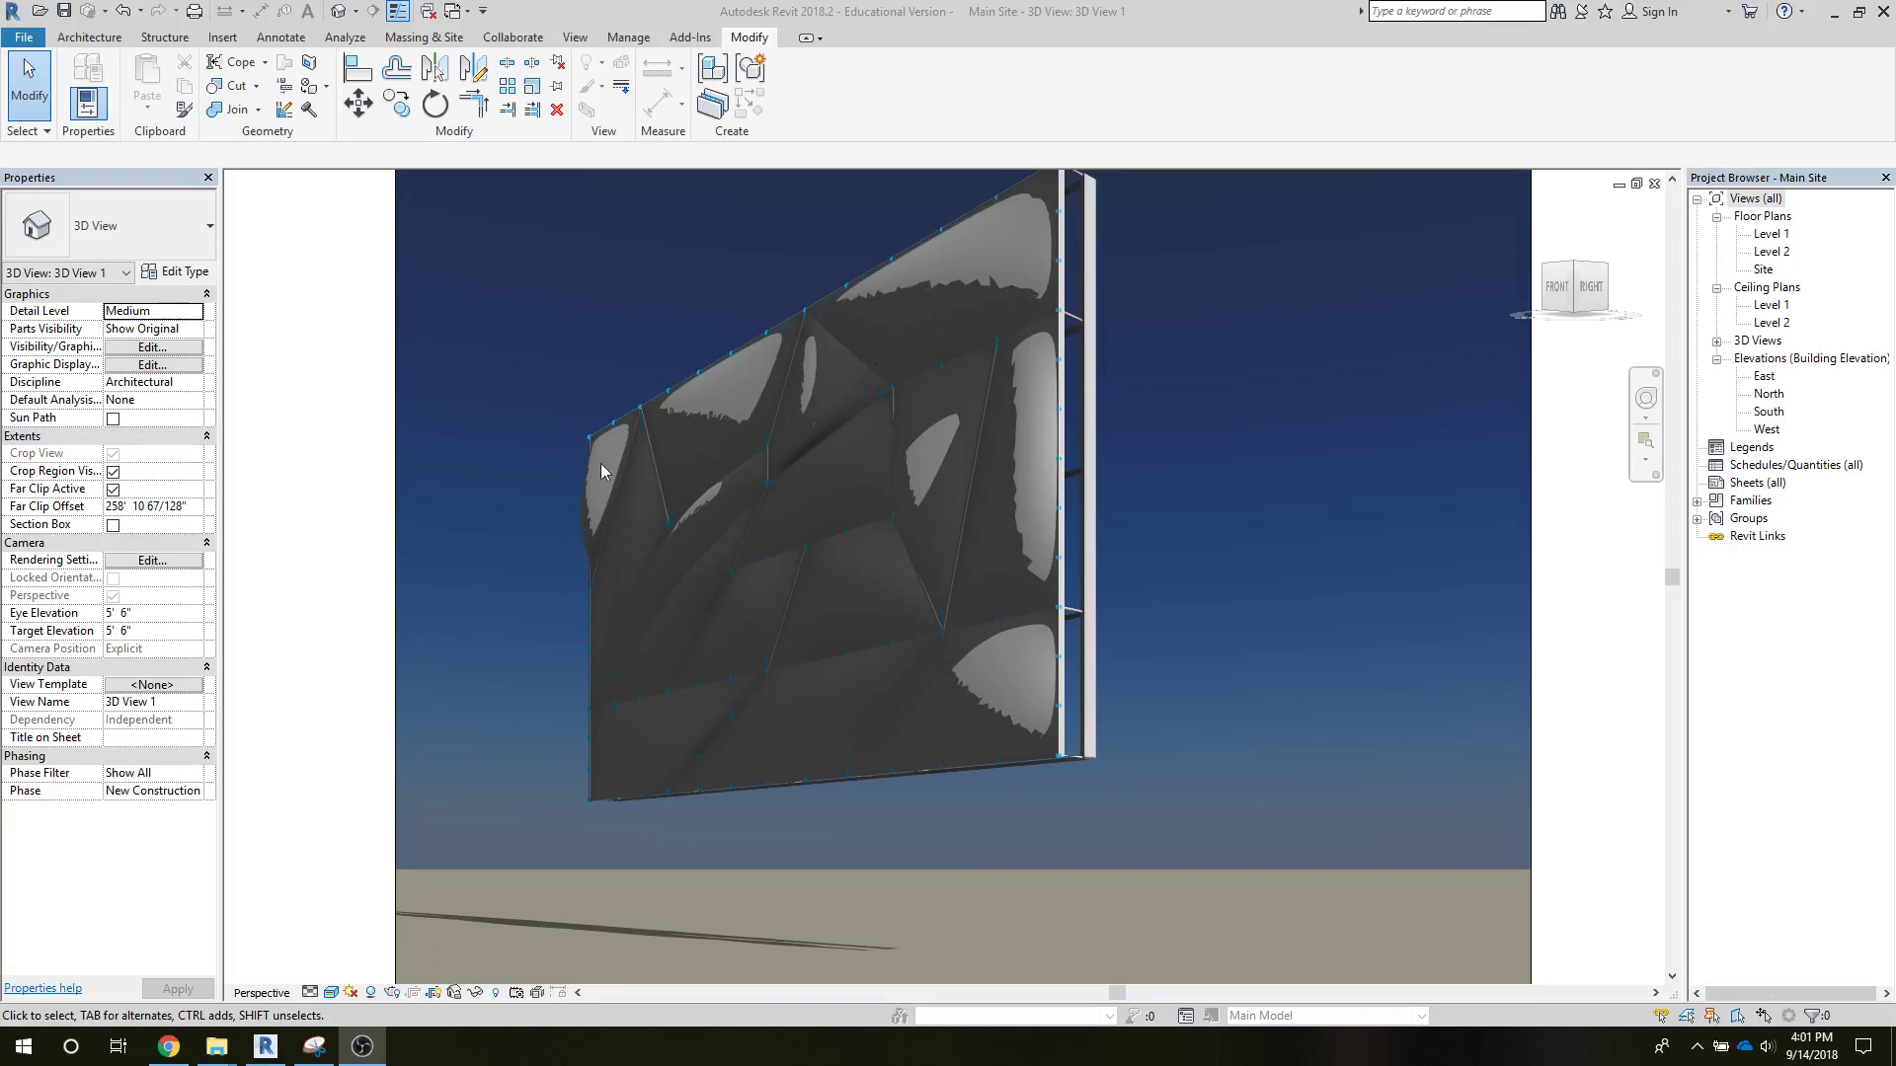
# Step: Switch to the Snipping Tool capture of the ETFE material settings and arrange it side by side with the Revit window
pyautogui.click(310, 1050)
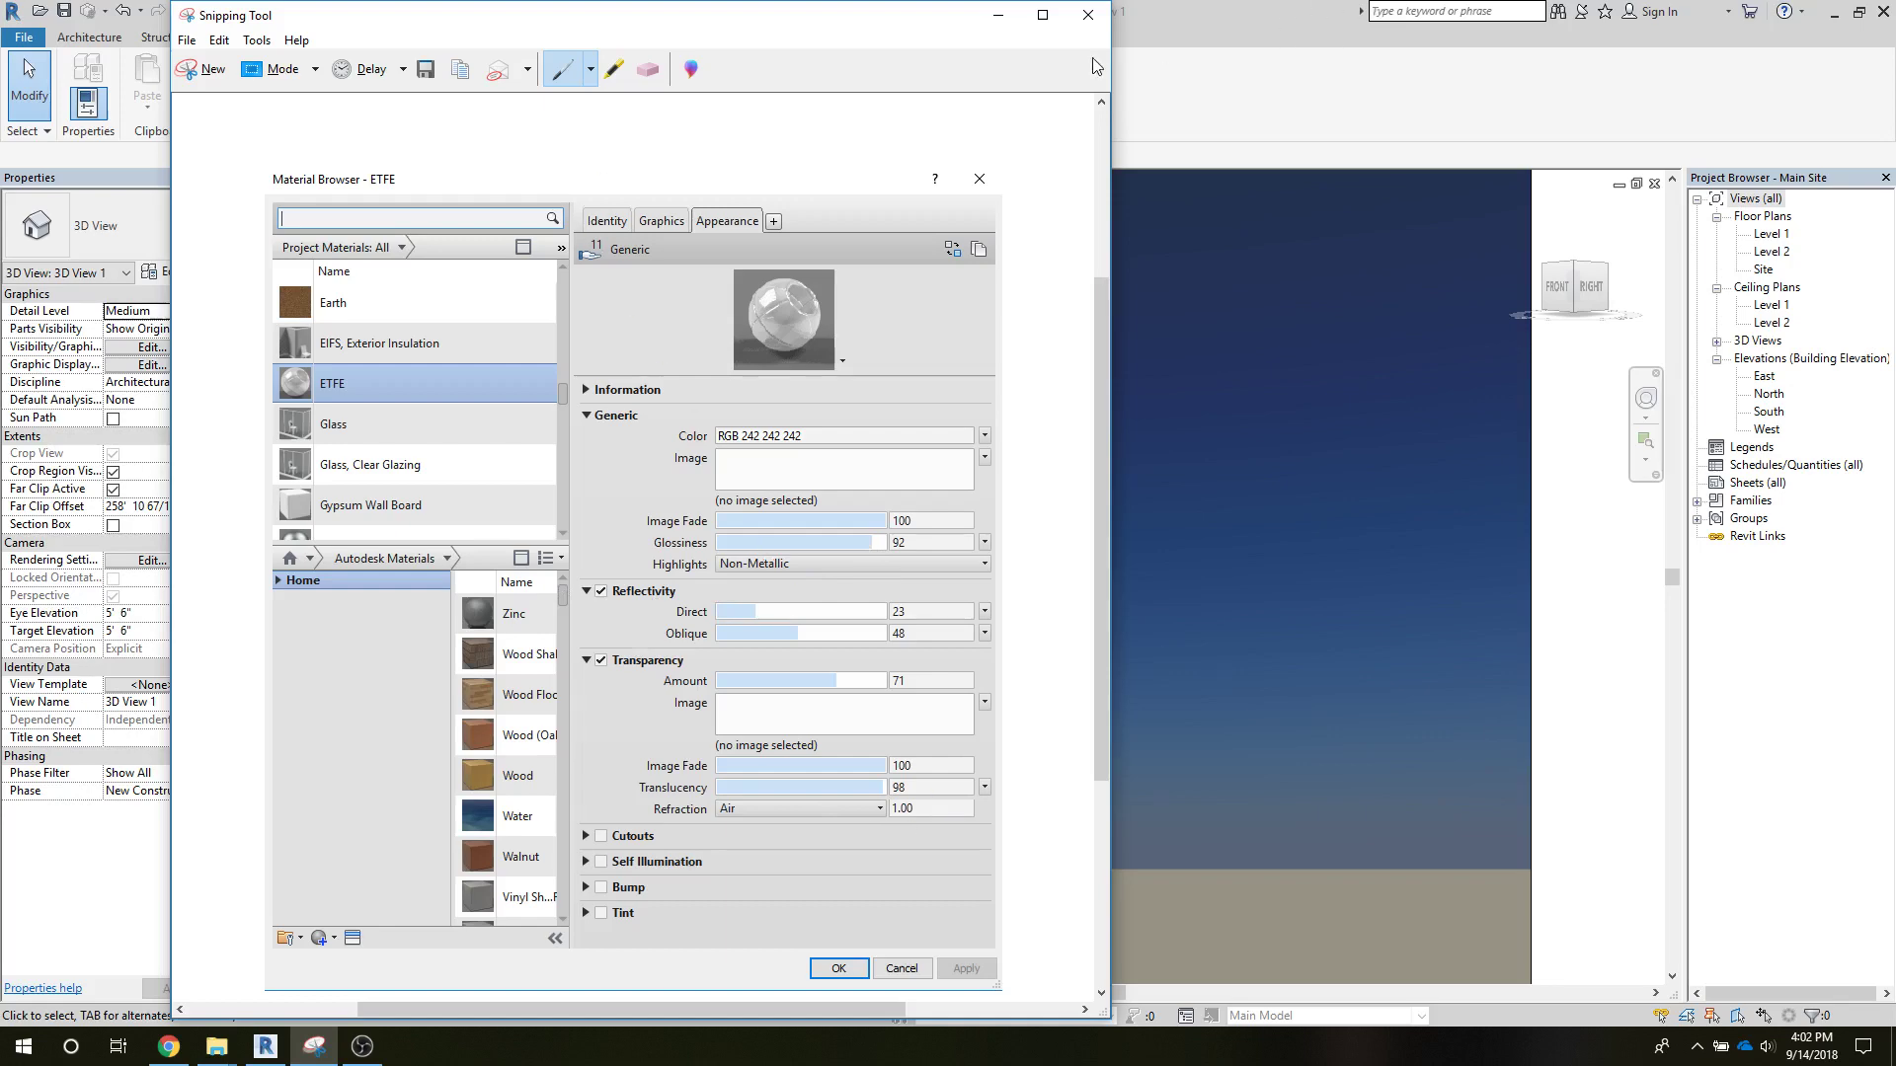
pyautogui.moveTo(946, 34); pyautogui.dragTo(1894, 898)
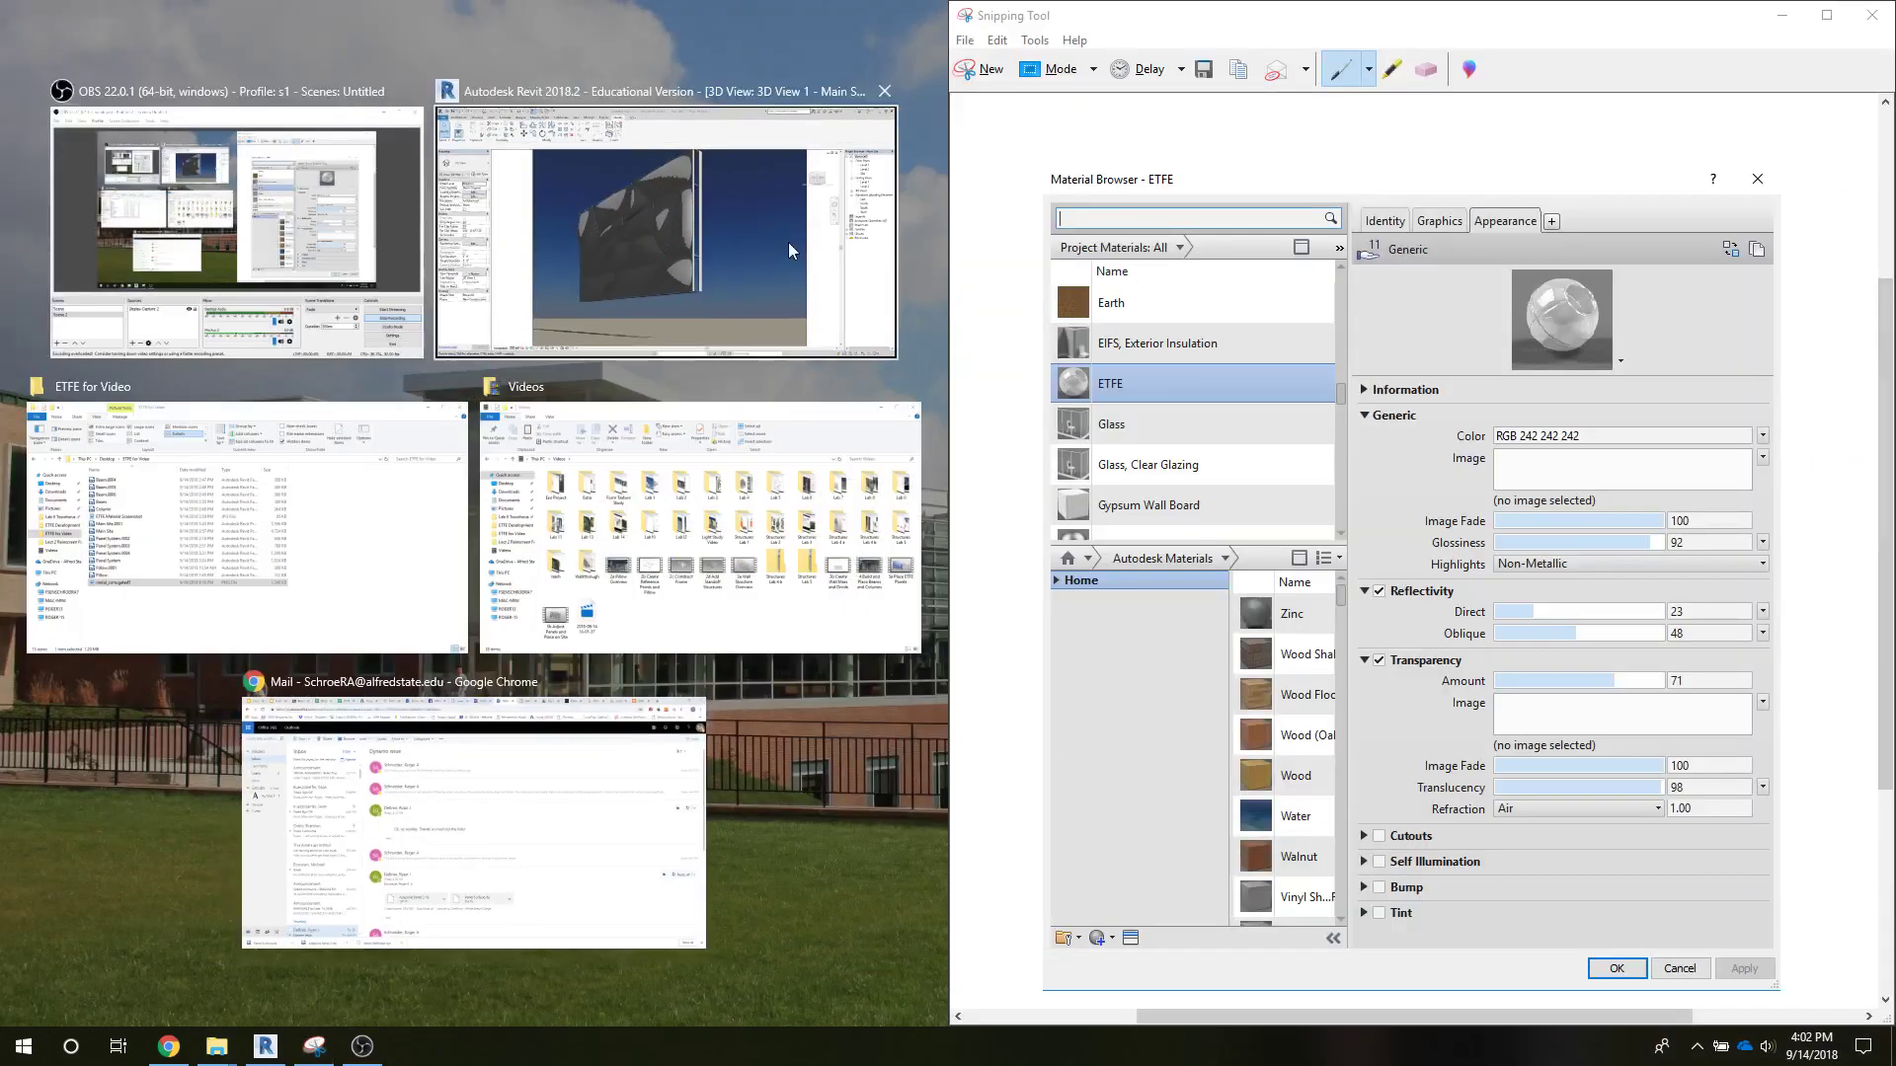
pyautogui.click(781, 246)
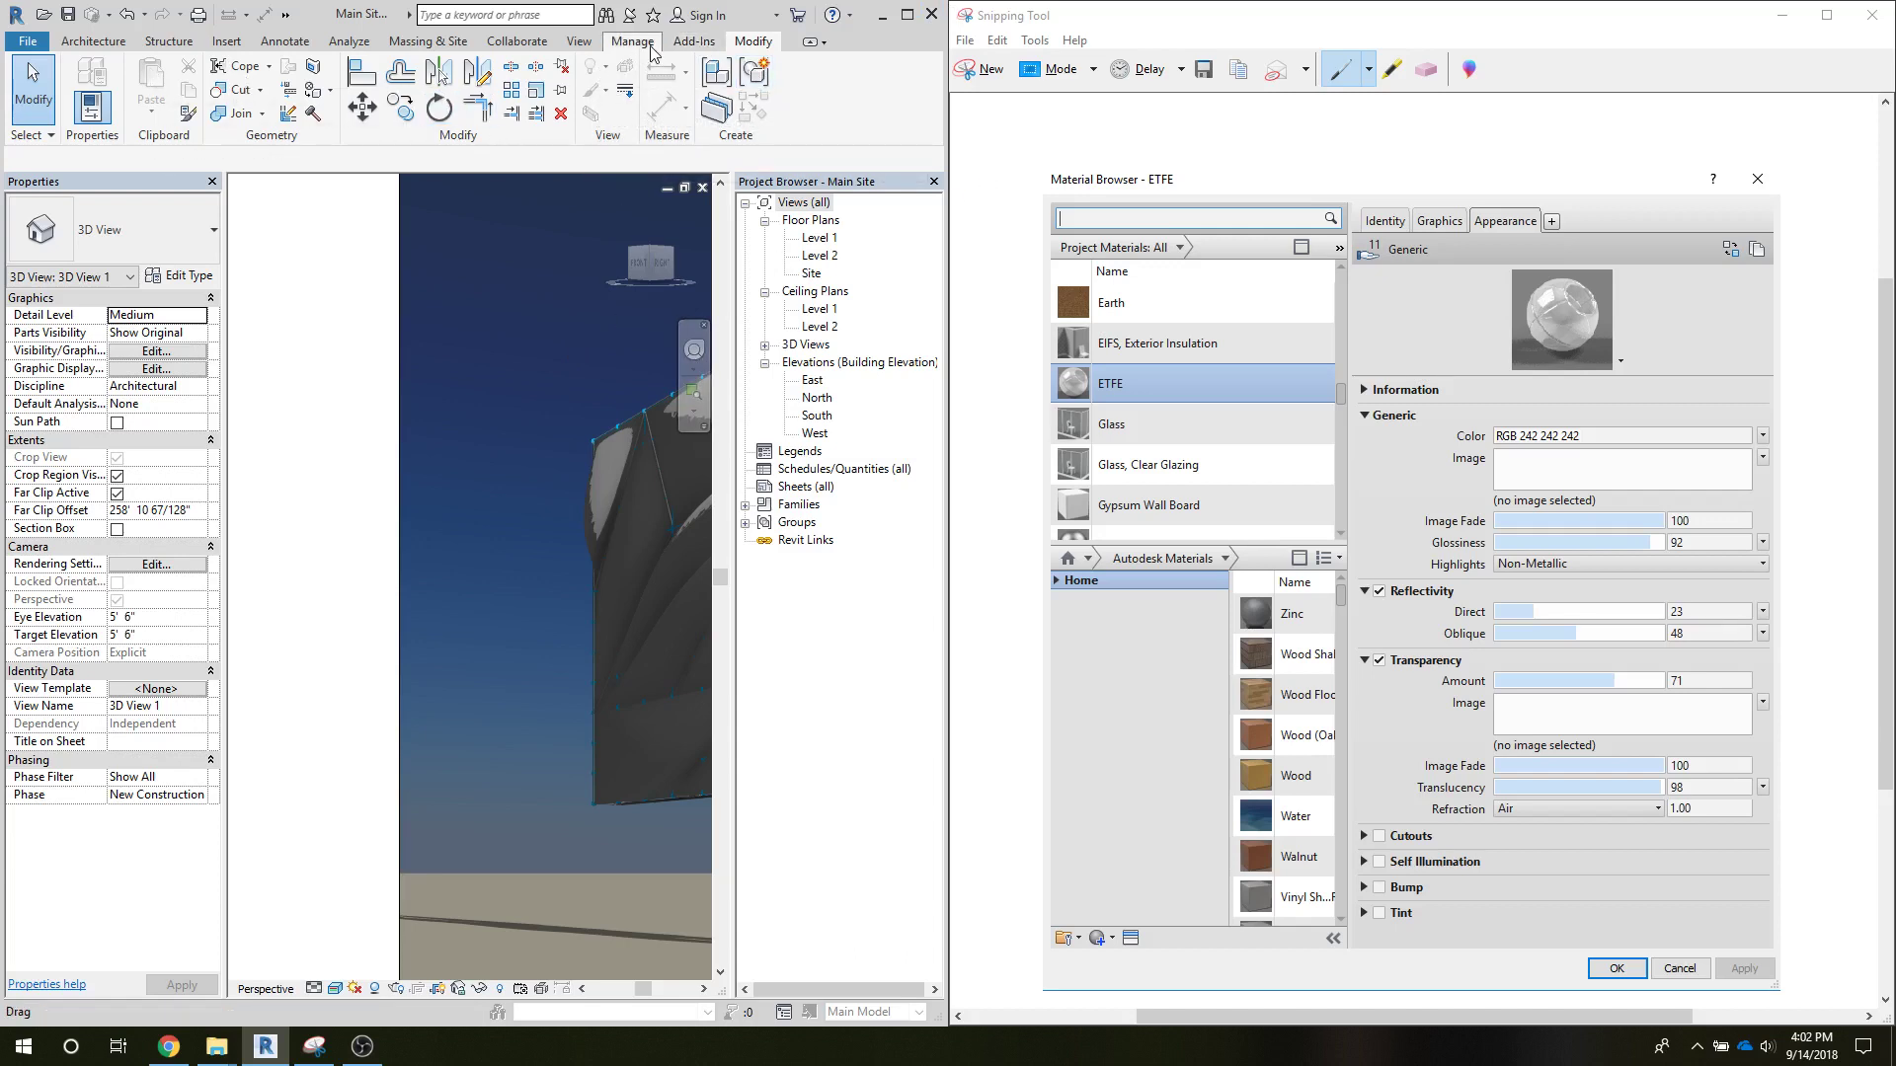
# Step: Create a new project material and rename it ETFE
pyautogui.click(621, 47)
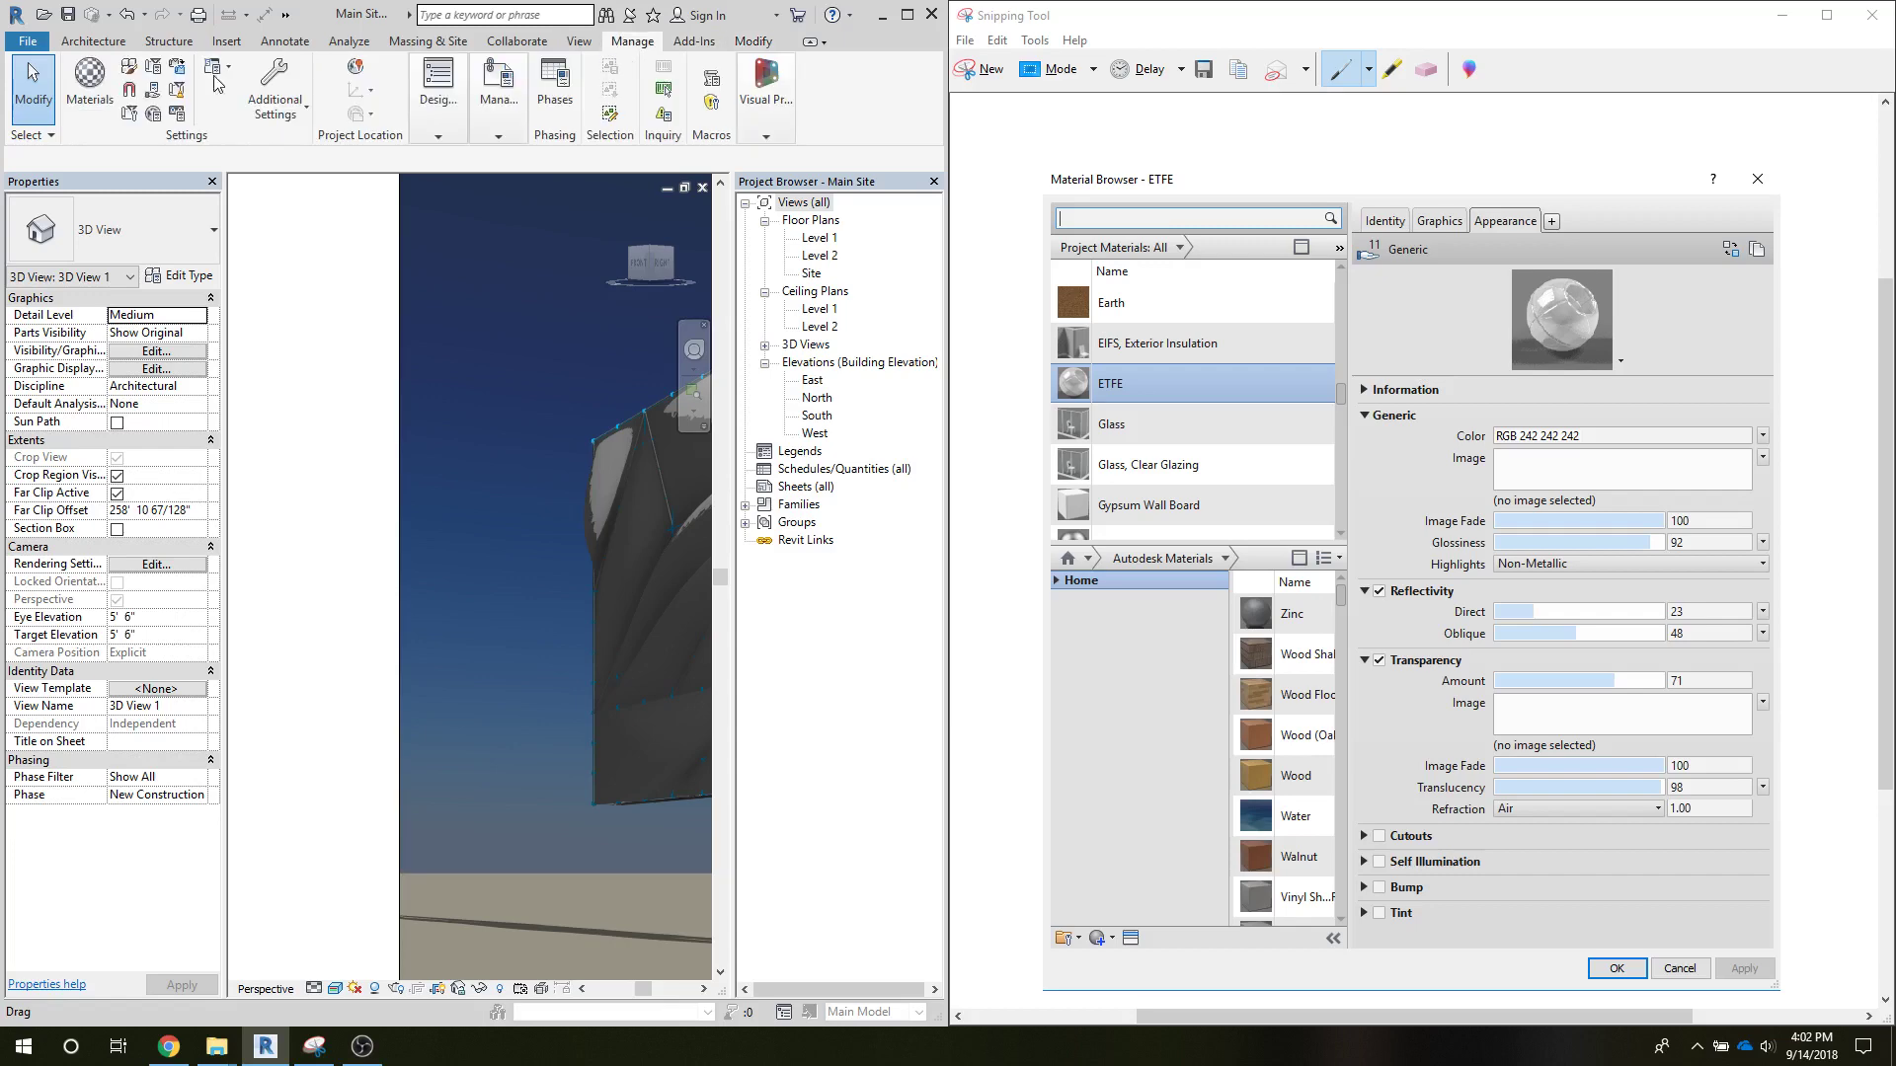
pyautogui.click(91, 87)
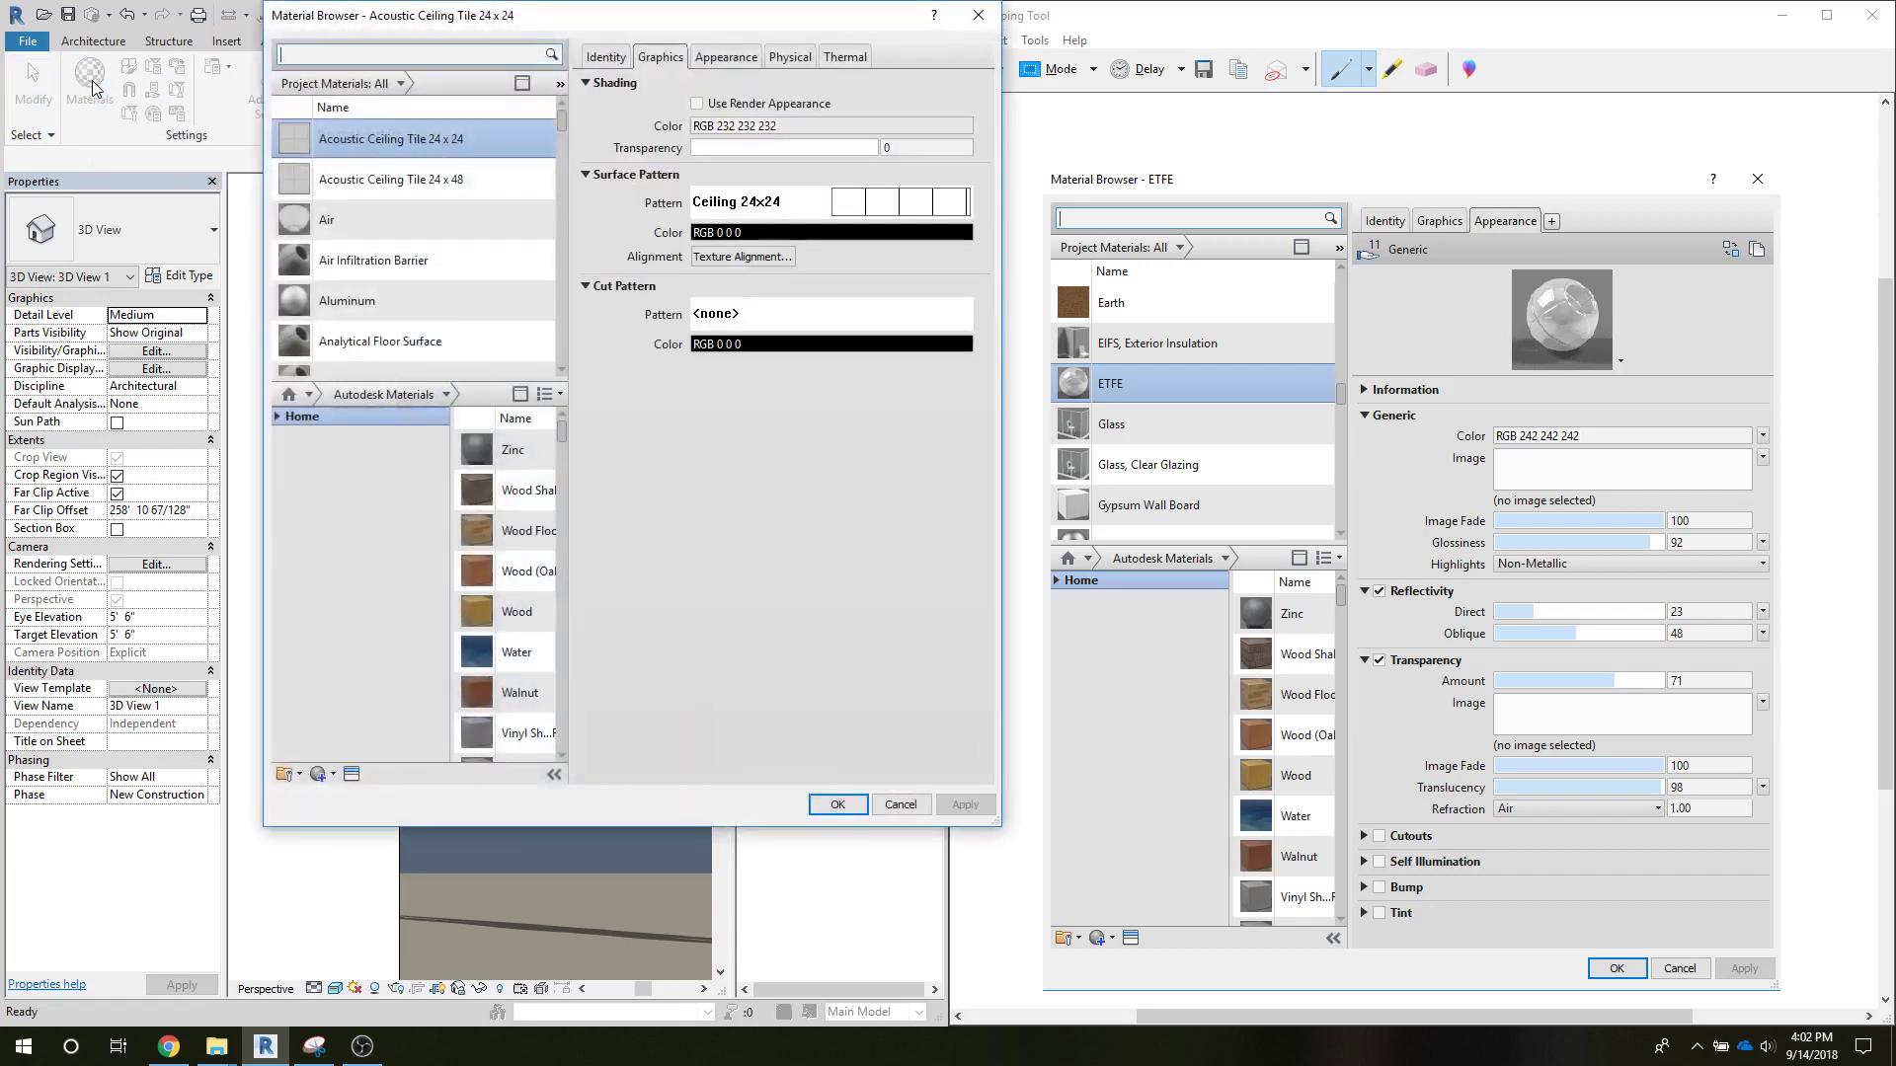
pyautogui.click(327, 776)
pyautogui.click(341, 792)
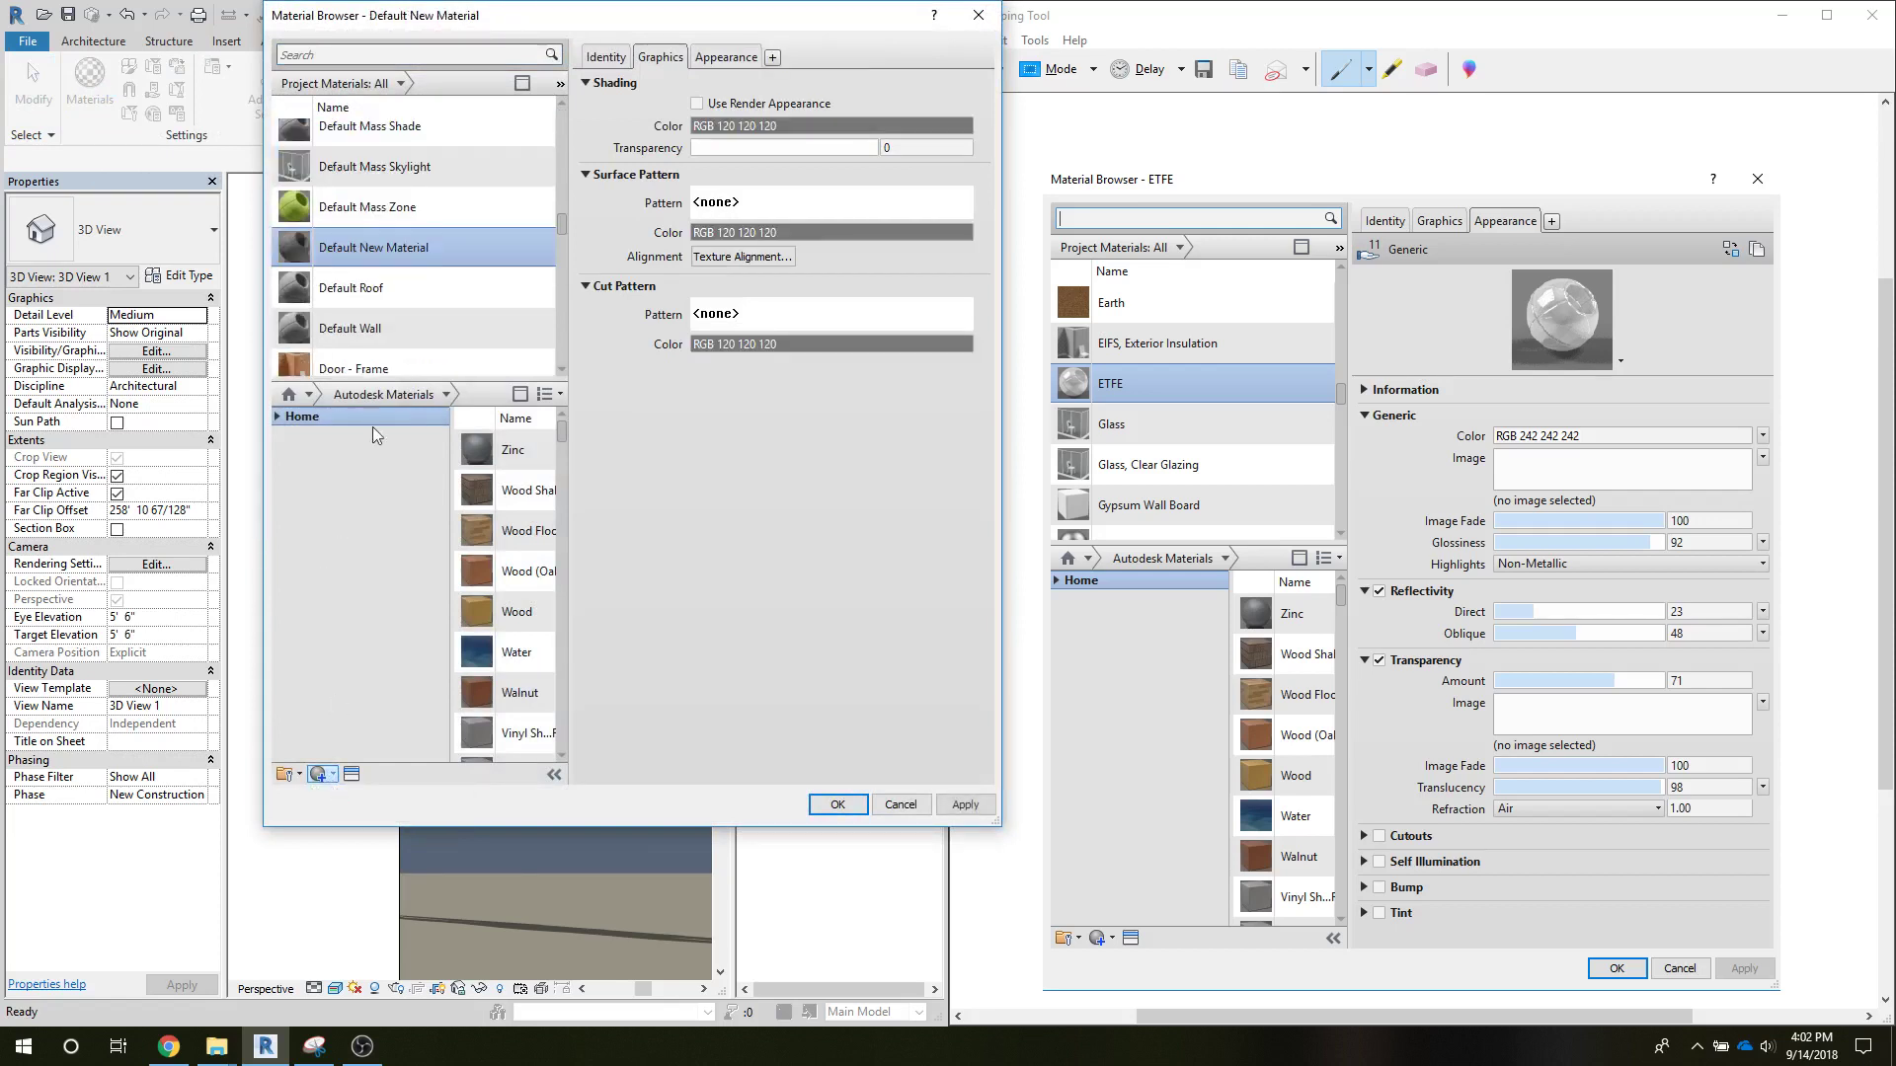
pyautogui.rightClick(370, 245)
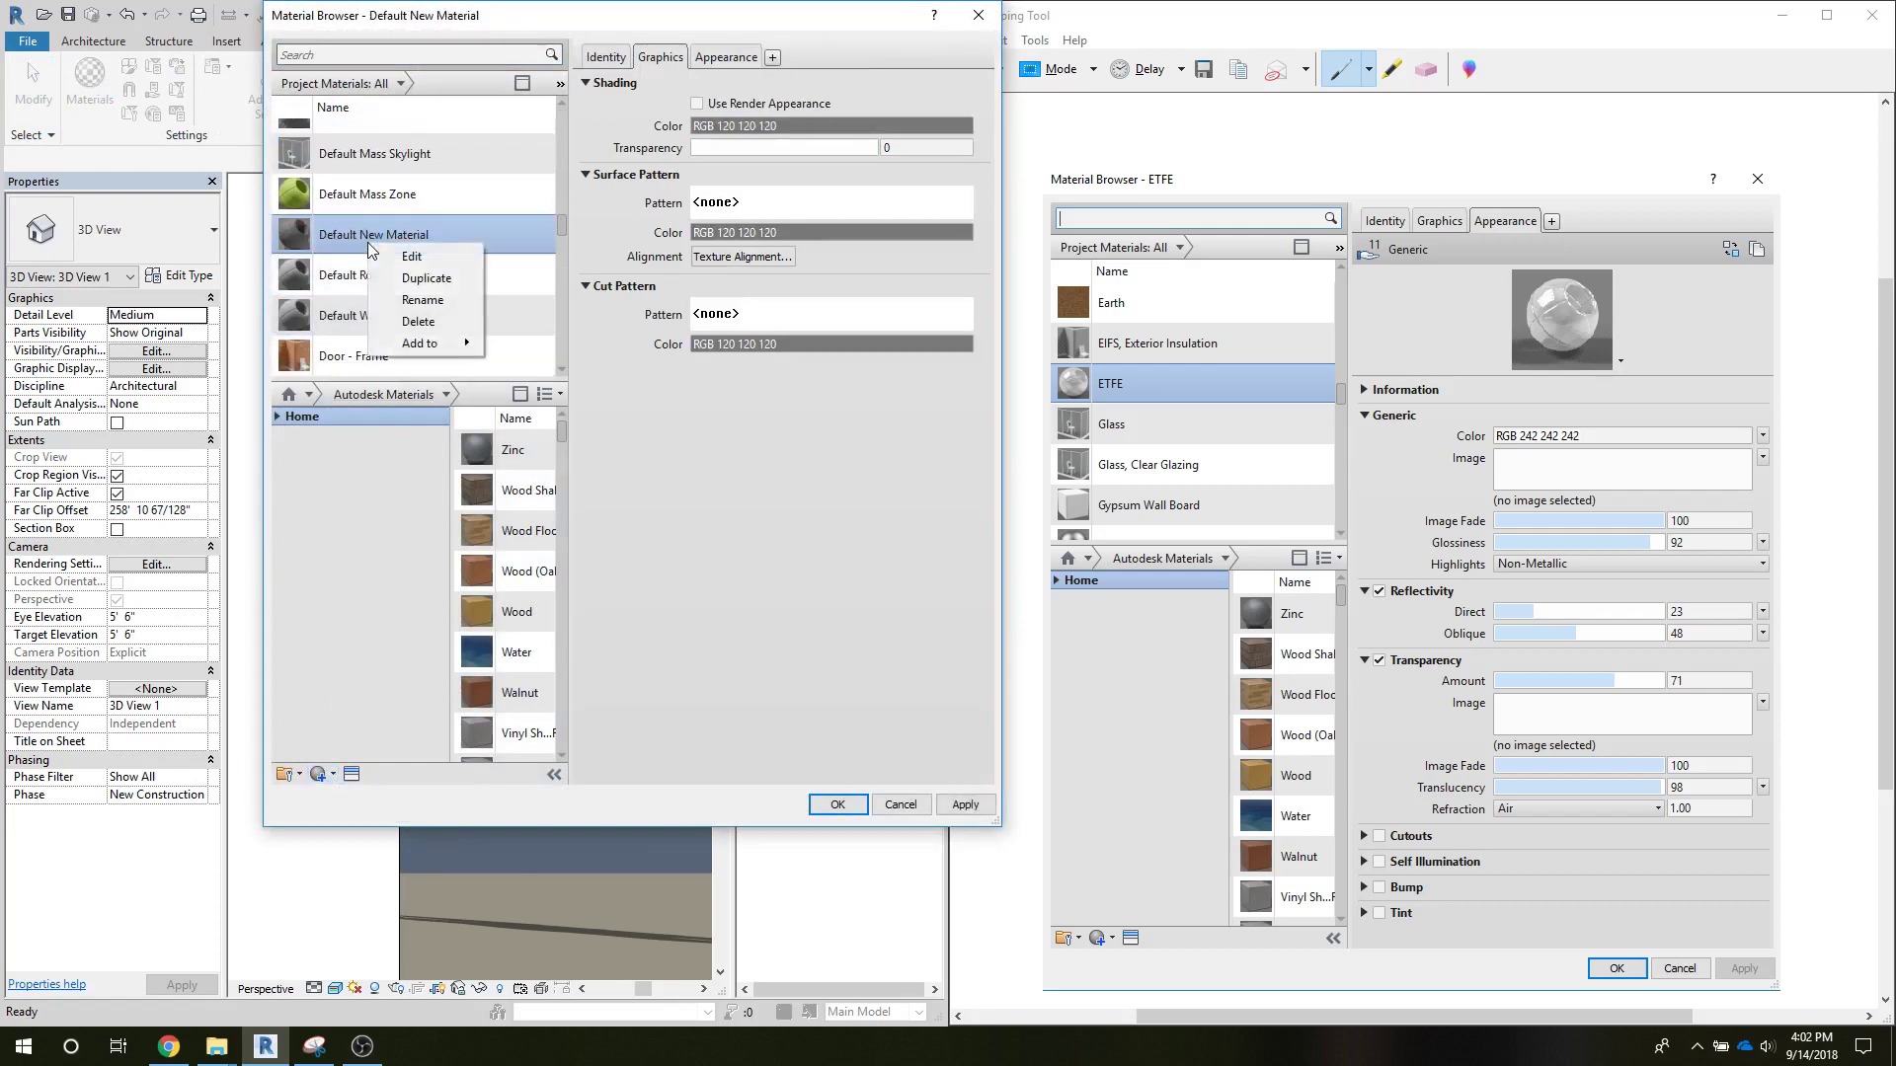
pyautogui.click(413, 300)
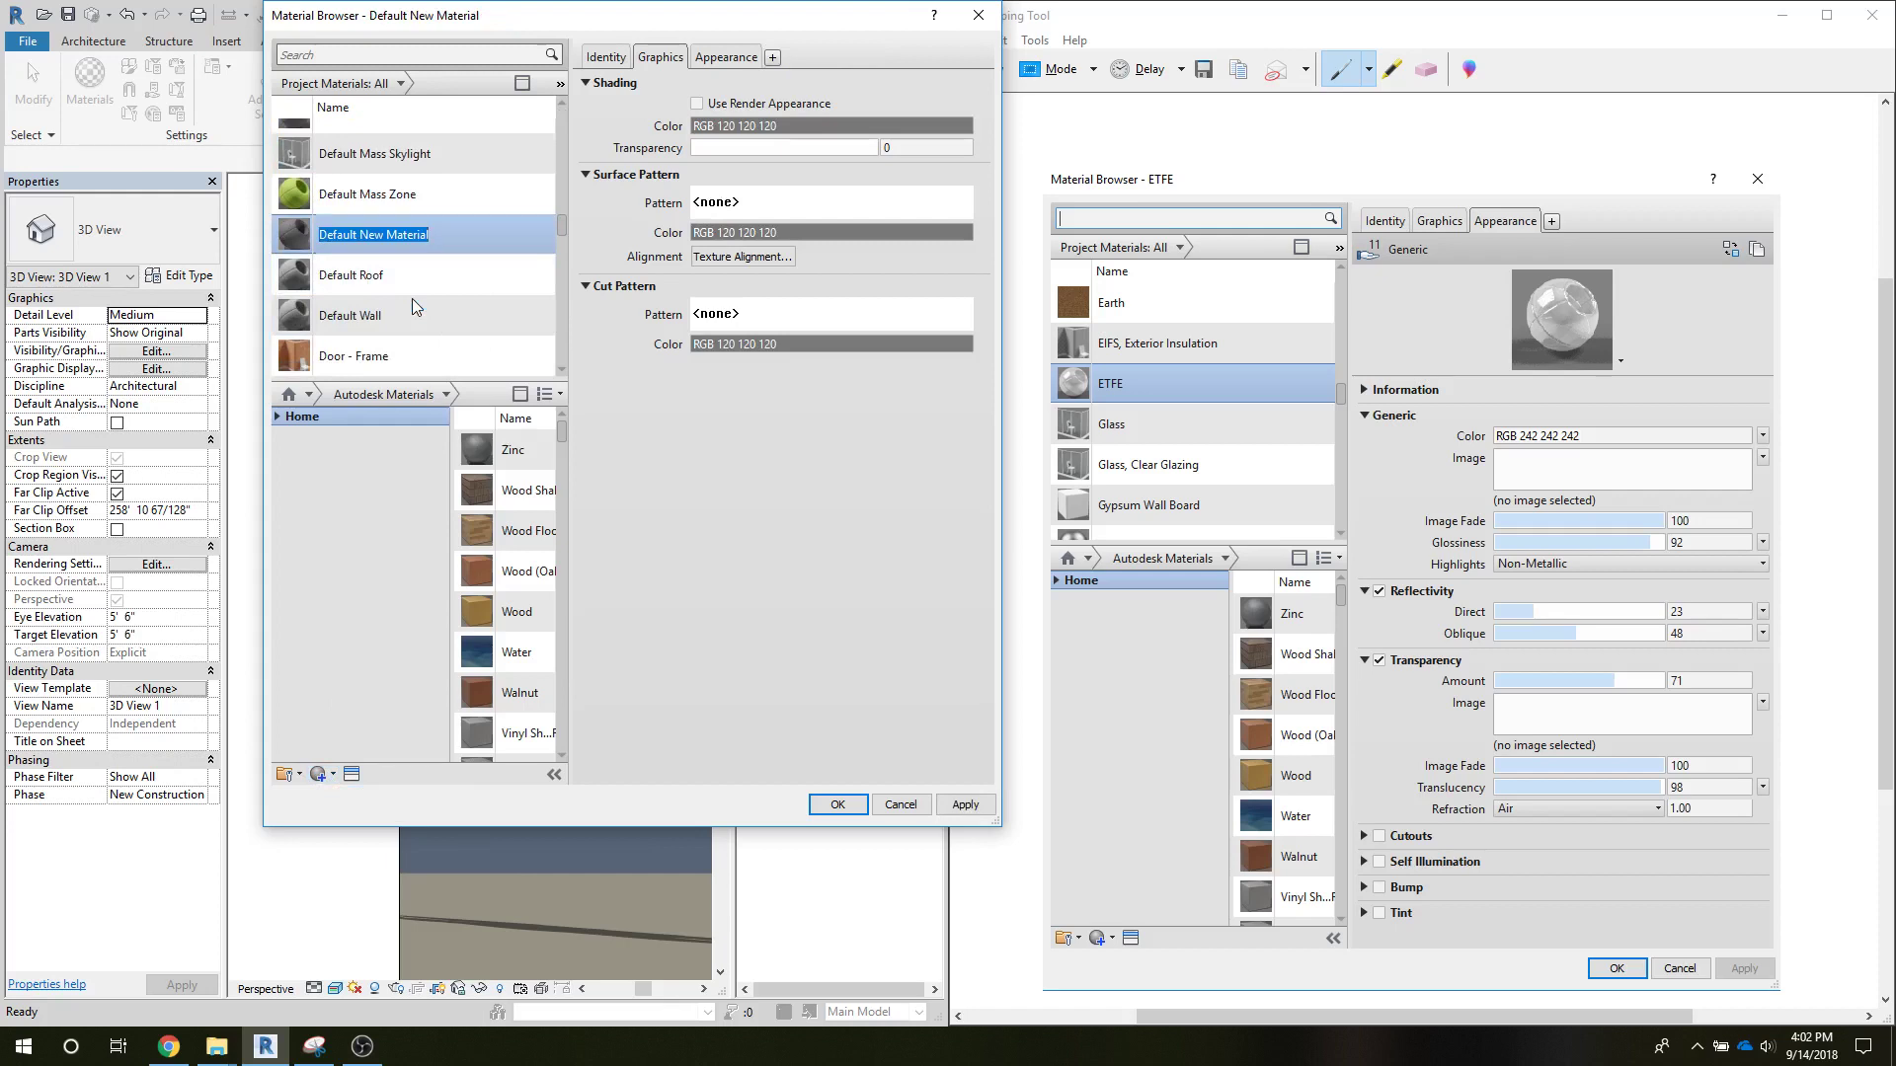
pyautogui.write('ETFE')
pyautogui.press('Return')
# Step: Set the ETFE material's generic appearance to color RGB 240 240 240 and glossiness 91
pyautogui.click(727, 57)
pyautogui.click(984, 271)
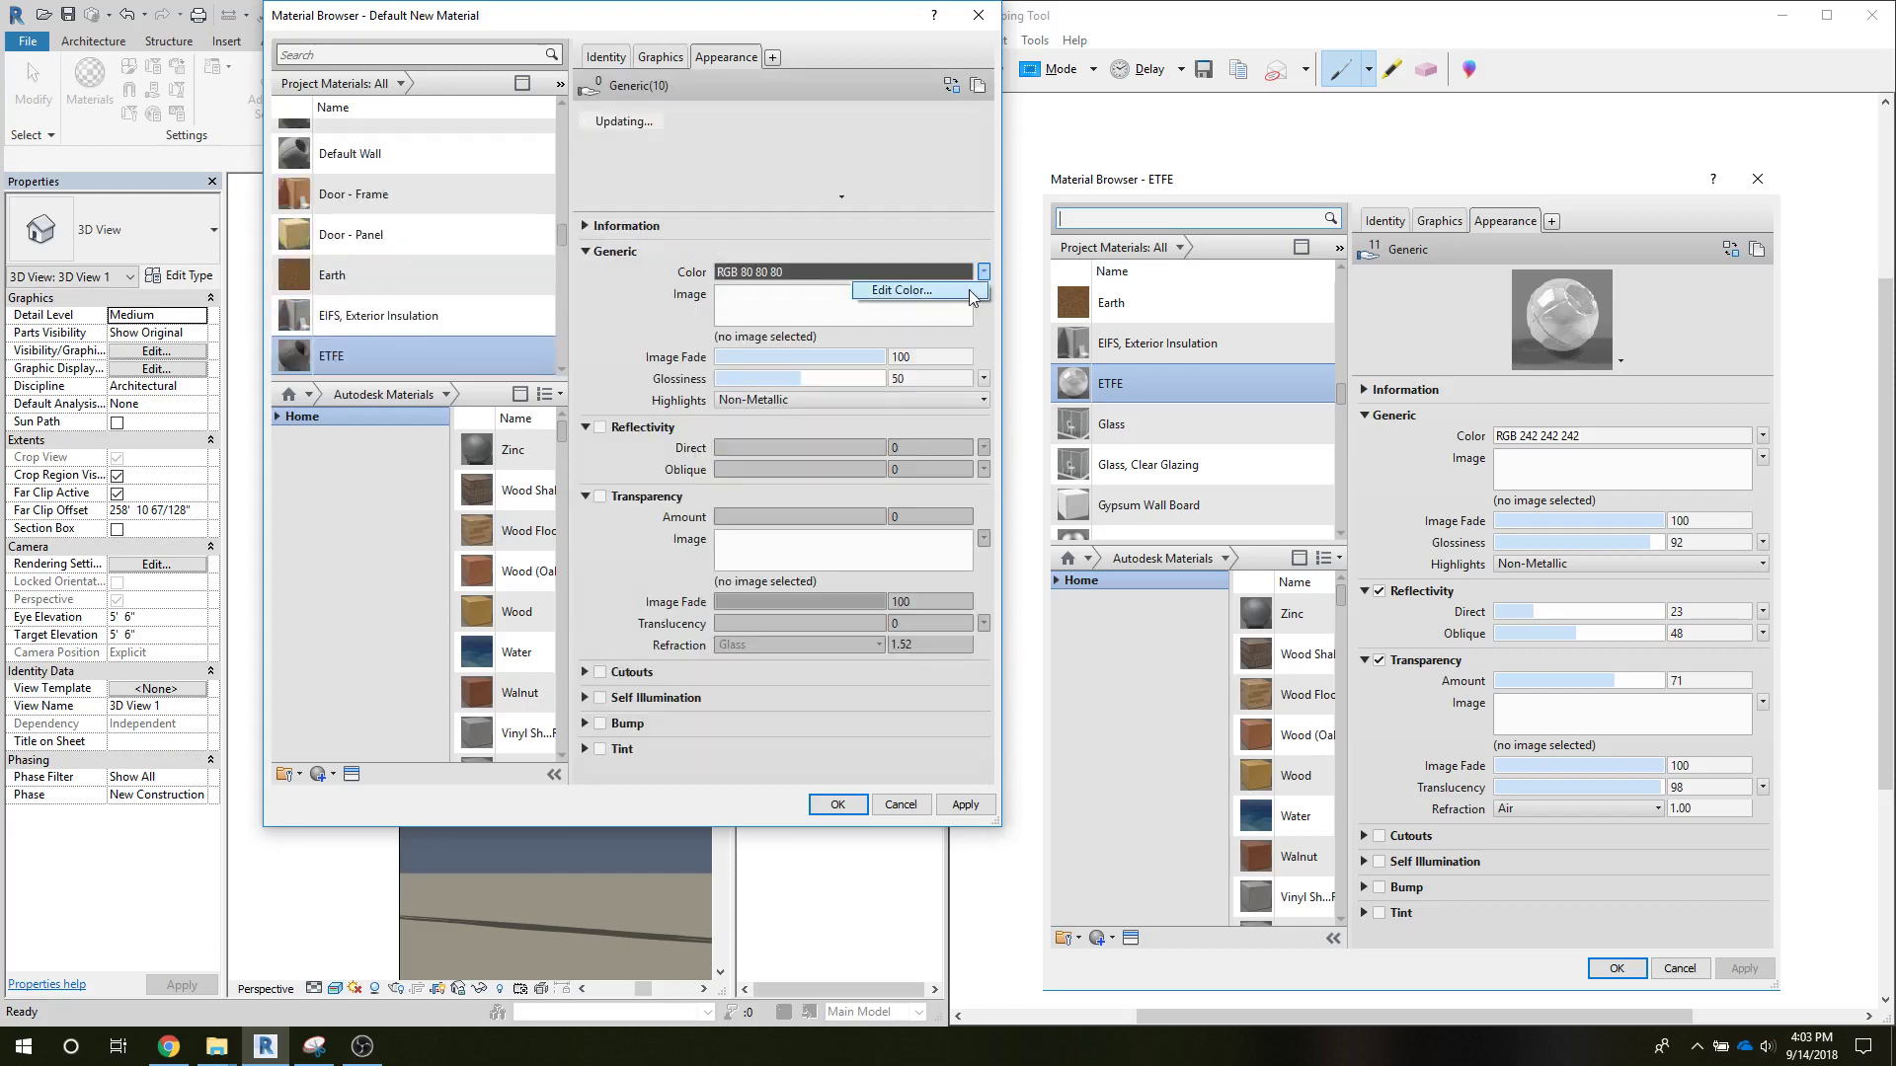
pyautogui.click(972, 293)
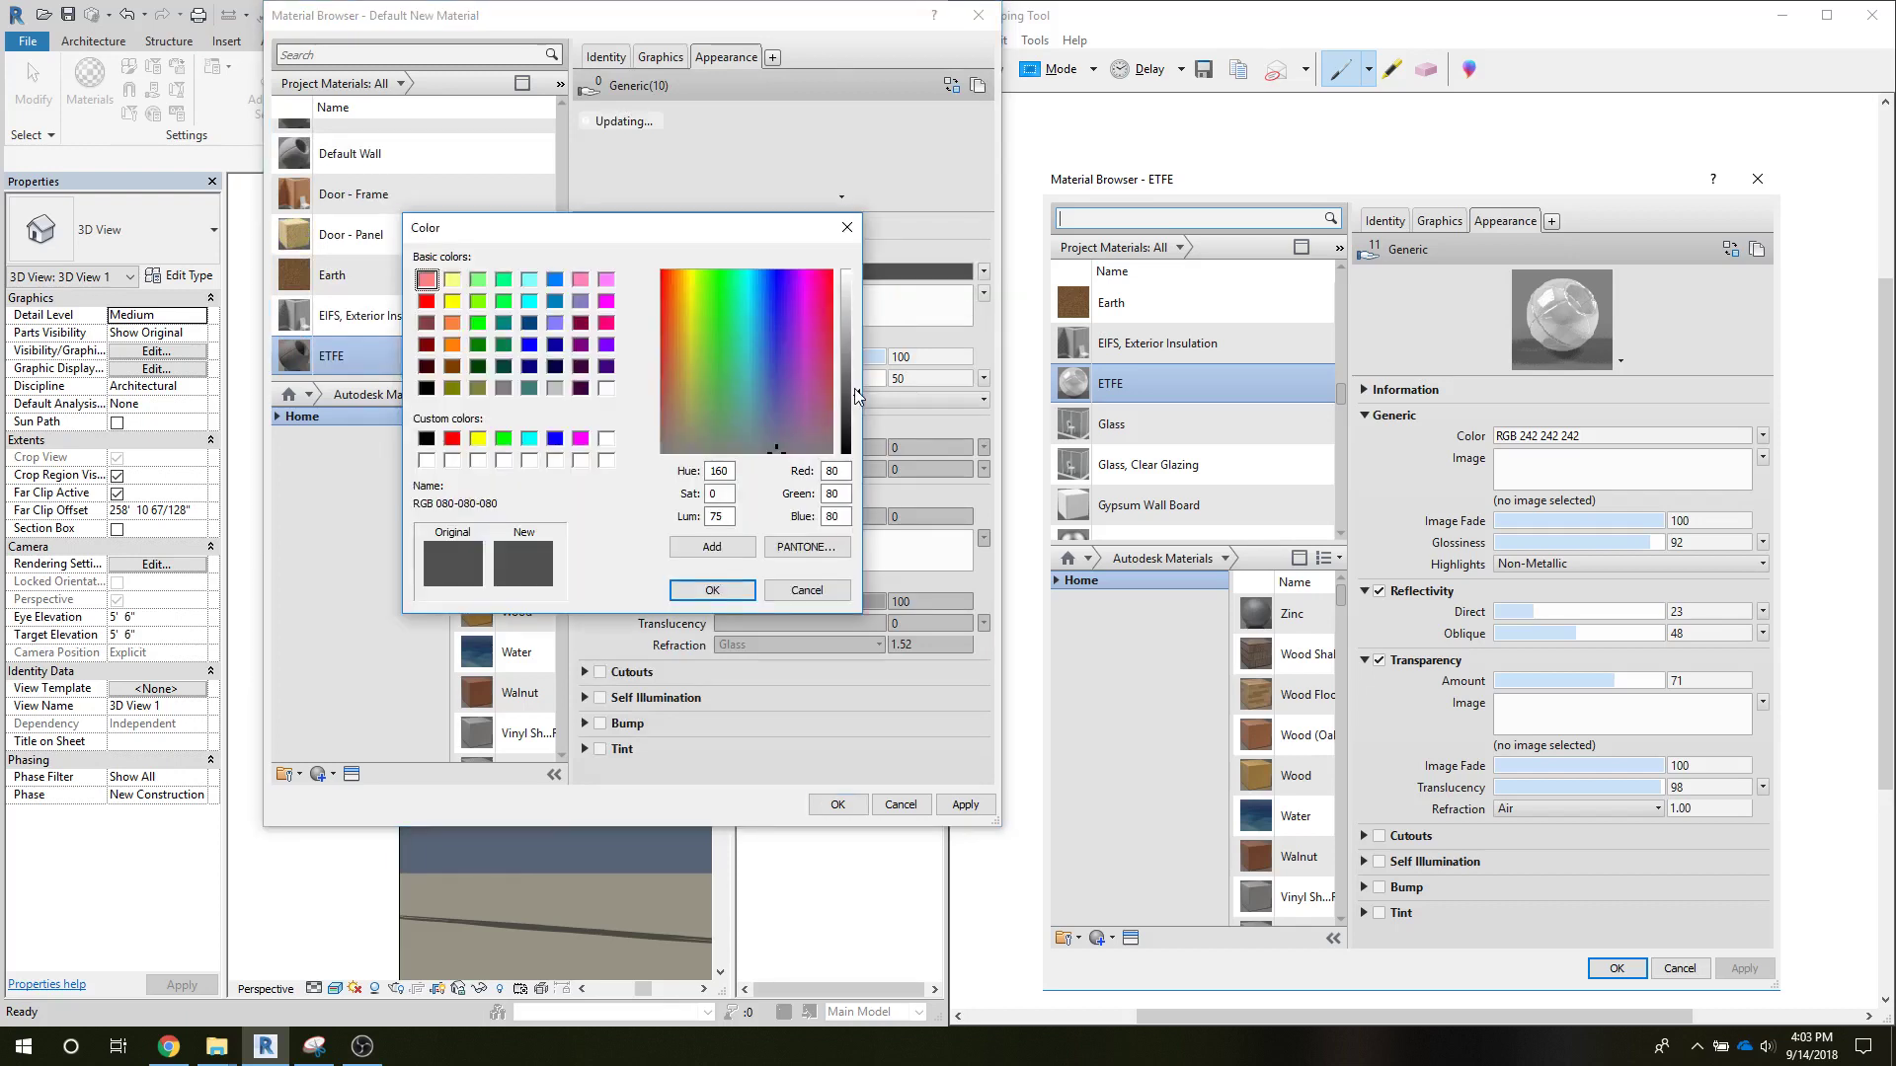
pyautogui.moveTo(855, 395); pyautogui.dragTo(856, 280)
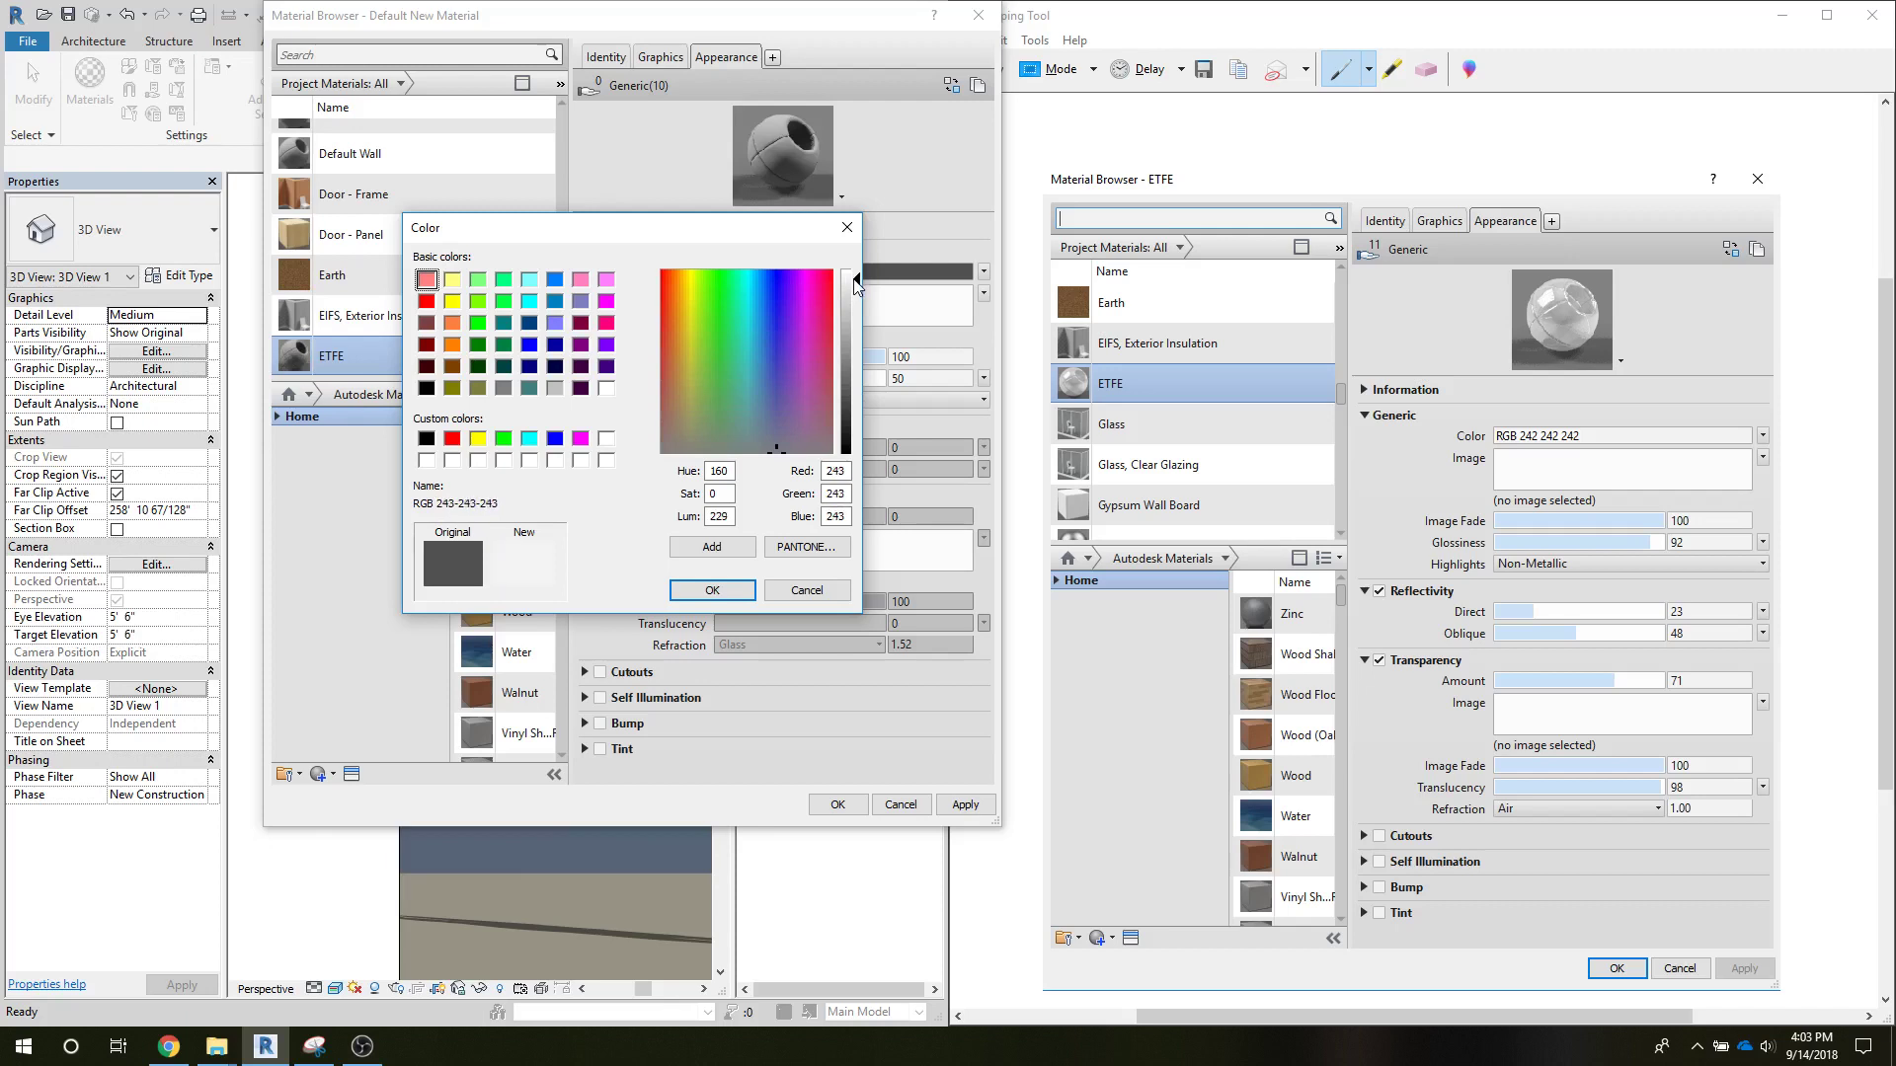
pyautogui.click(855, 286)
pyautogui.click(749, 596)
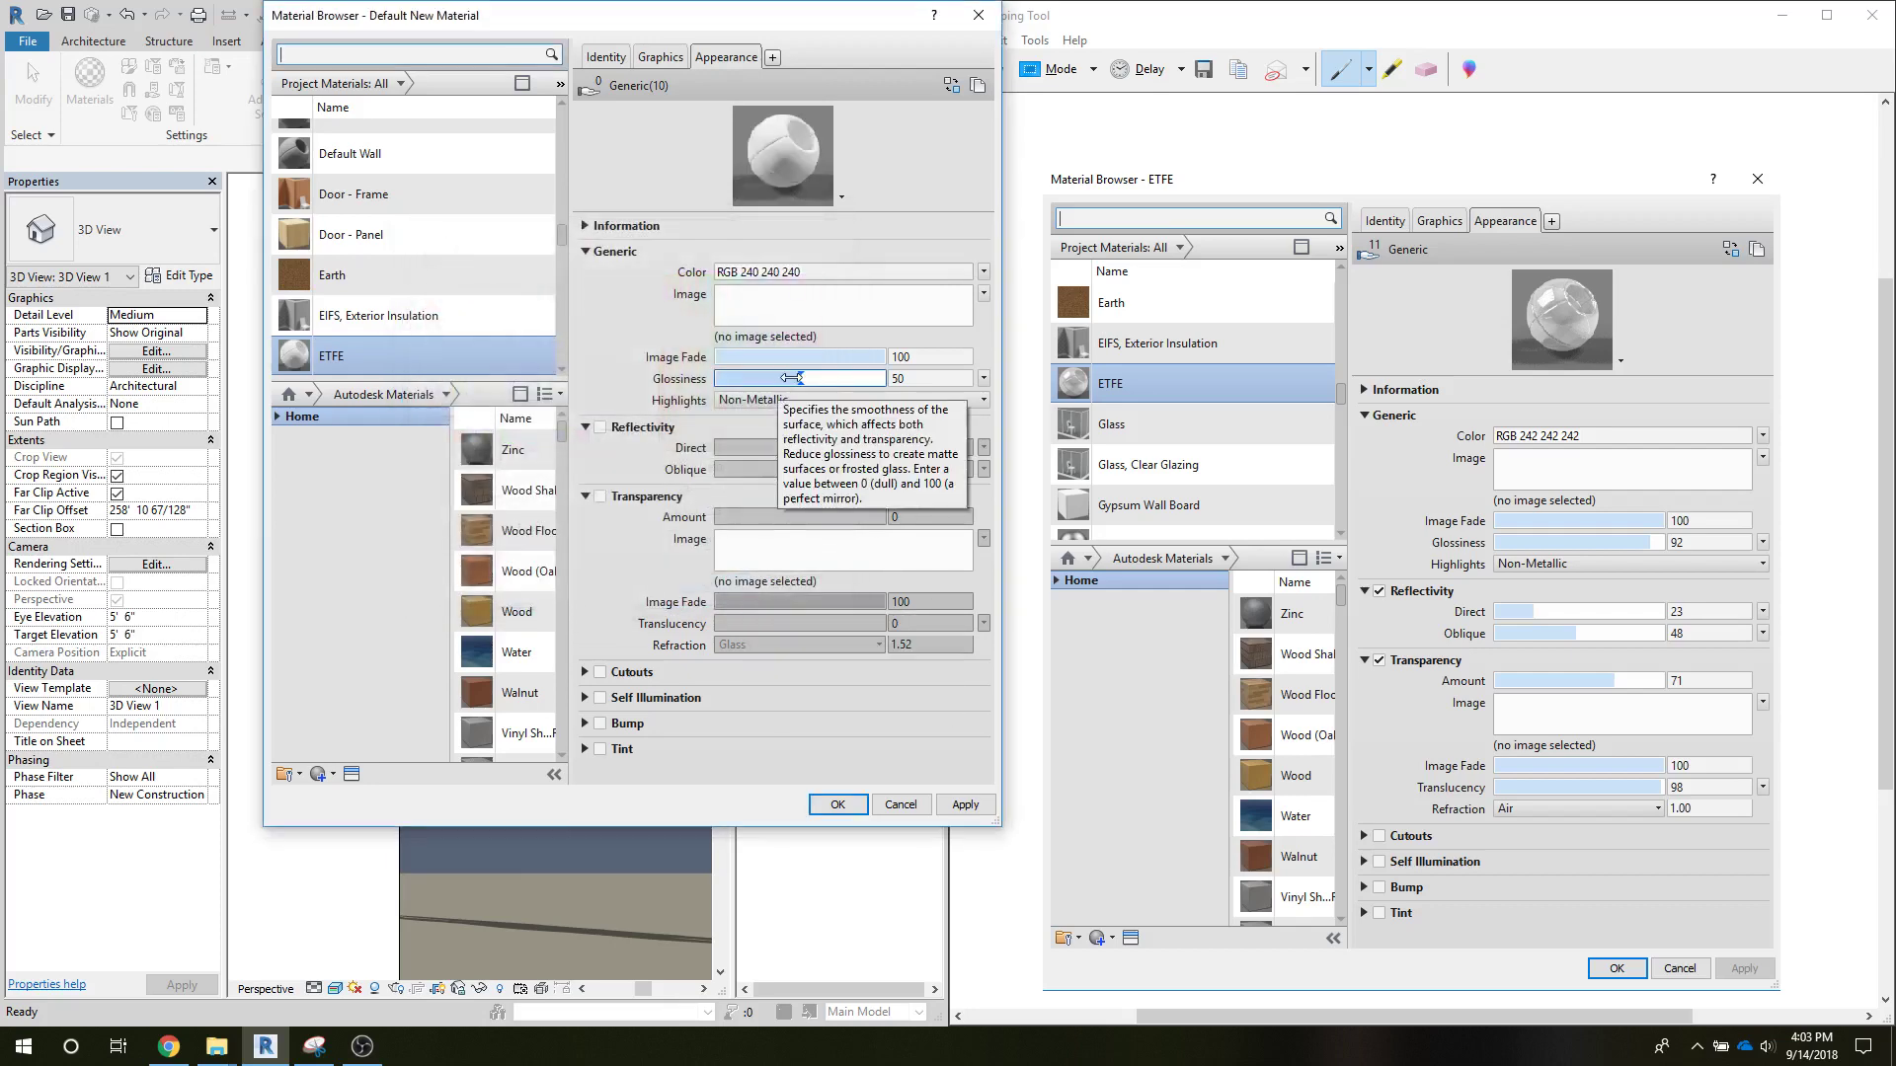
pyautogui.moveTo(791, 378); pyautogui.dragTo(859, 378)
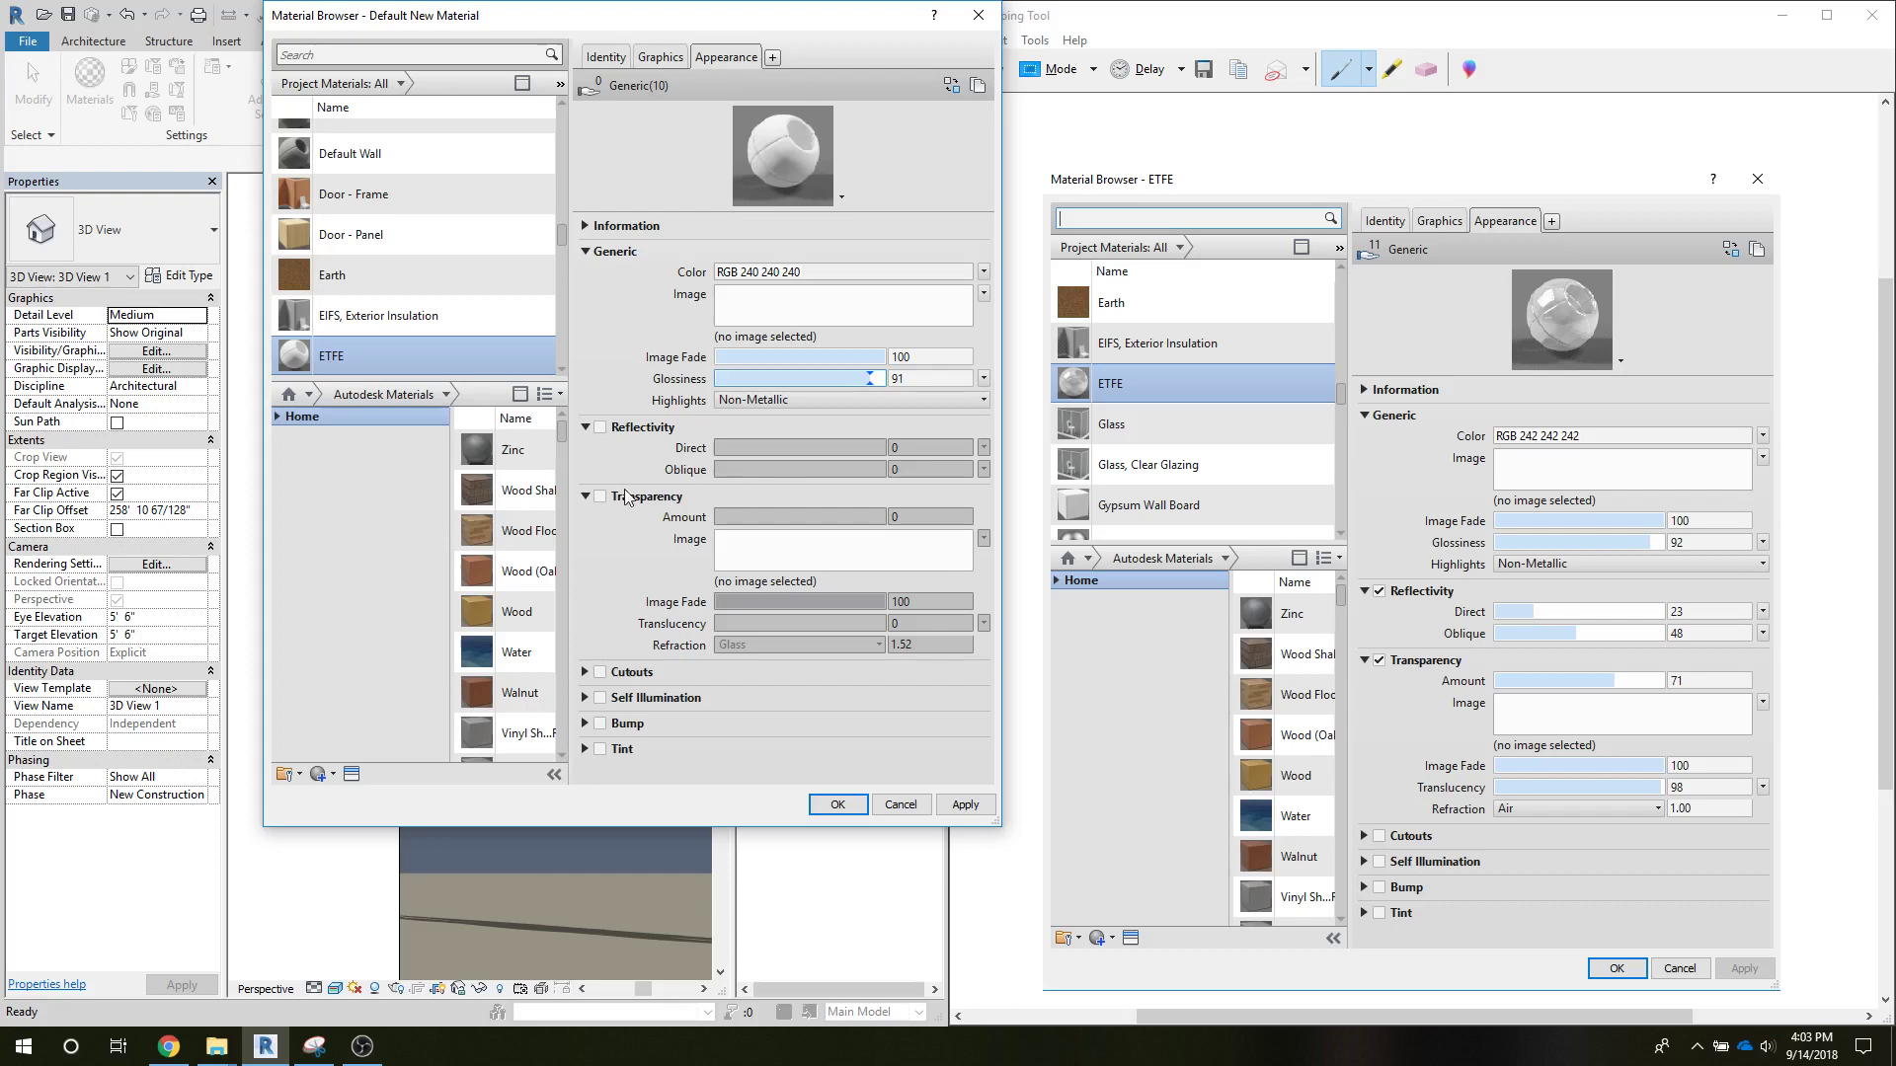
# Step: Enable reflectivity for the ETFE material, set Direct to 23 and try to set Oblique to 48
pyautogui.click(600, 427)
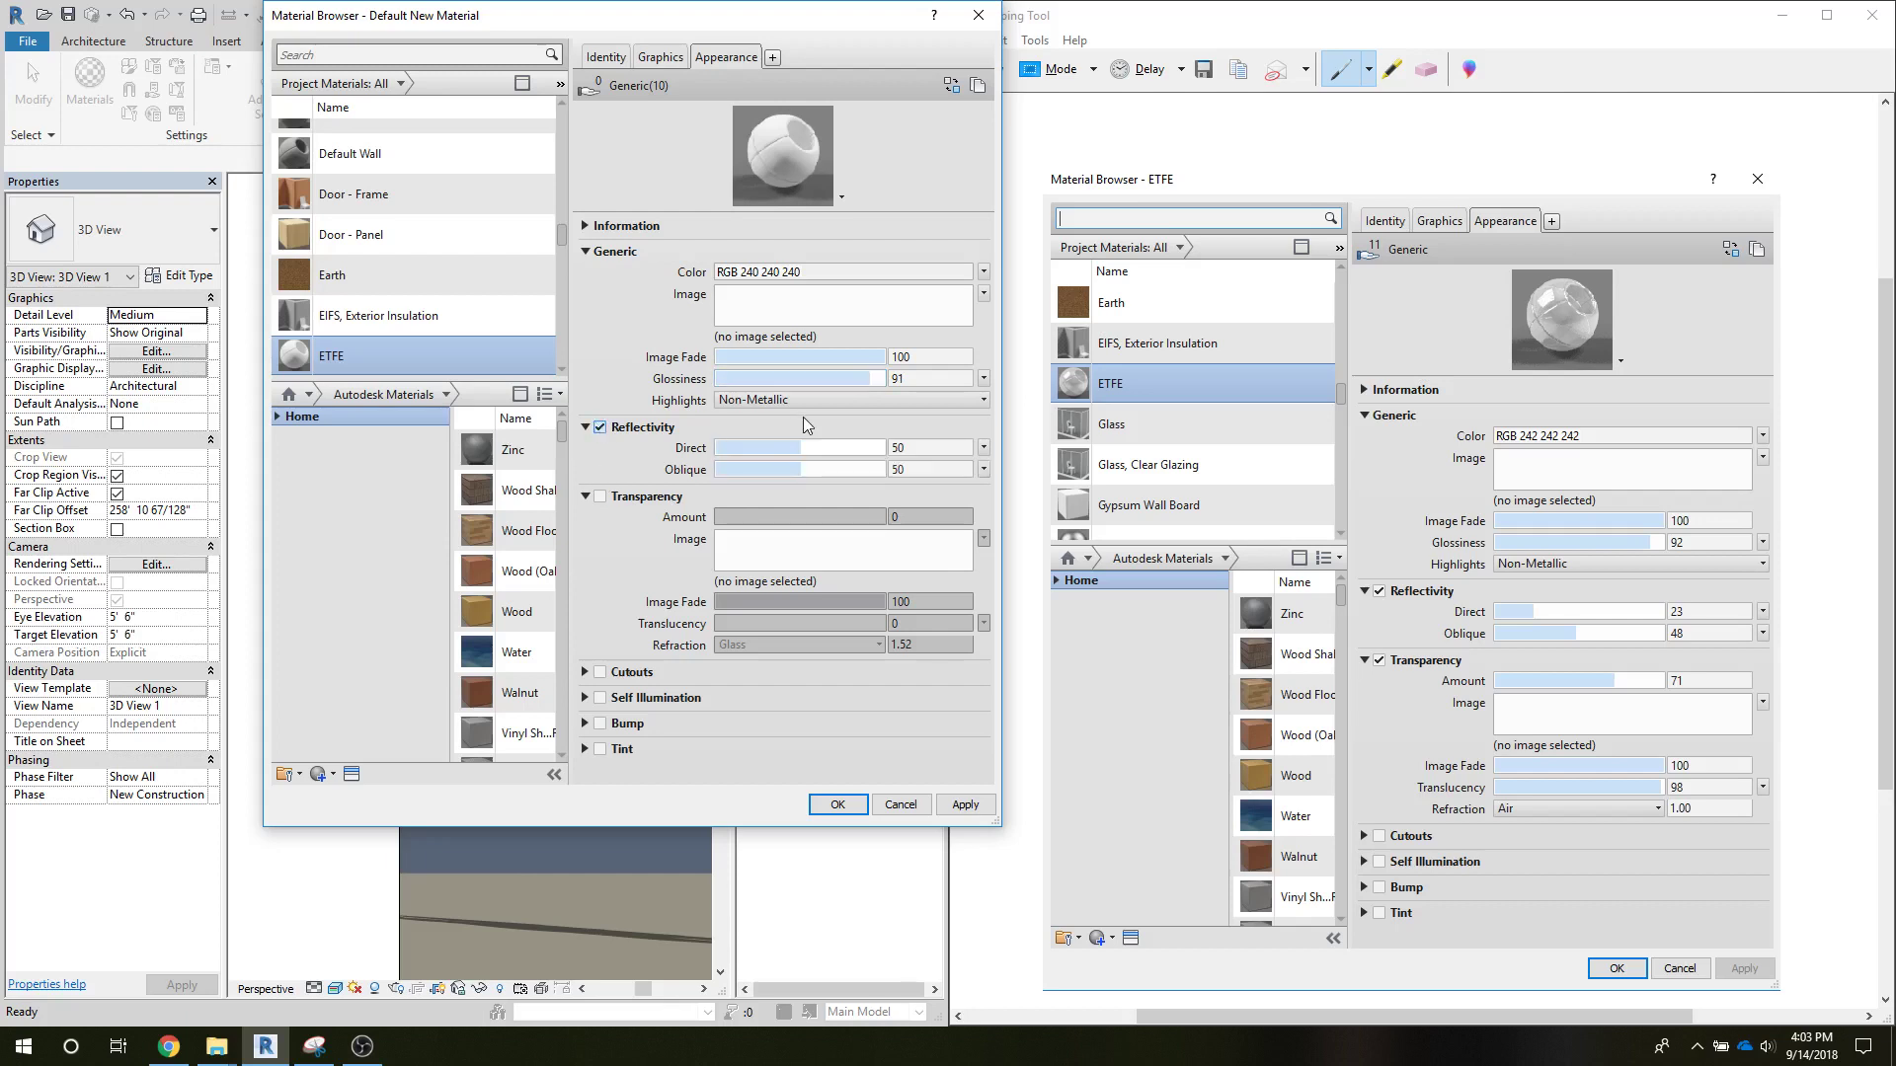
pyautogui.moveTo(807, 447); pyautogui.dragTo(764, 446)
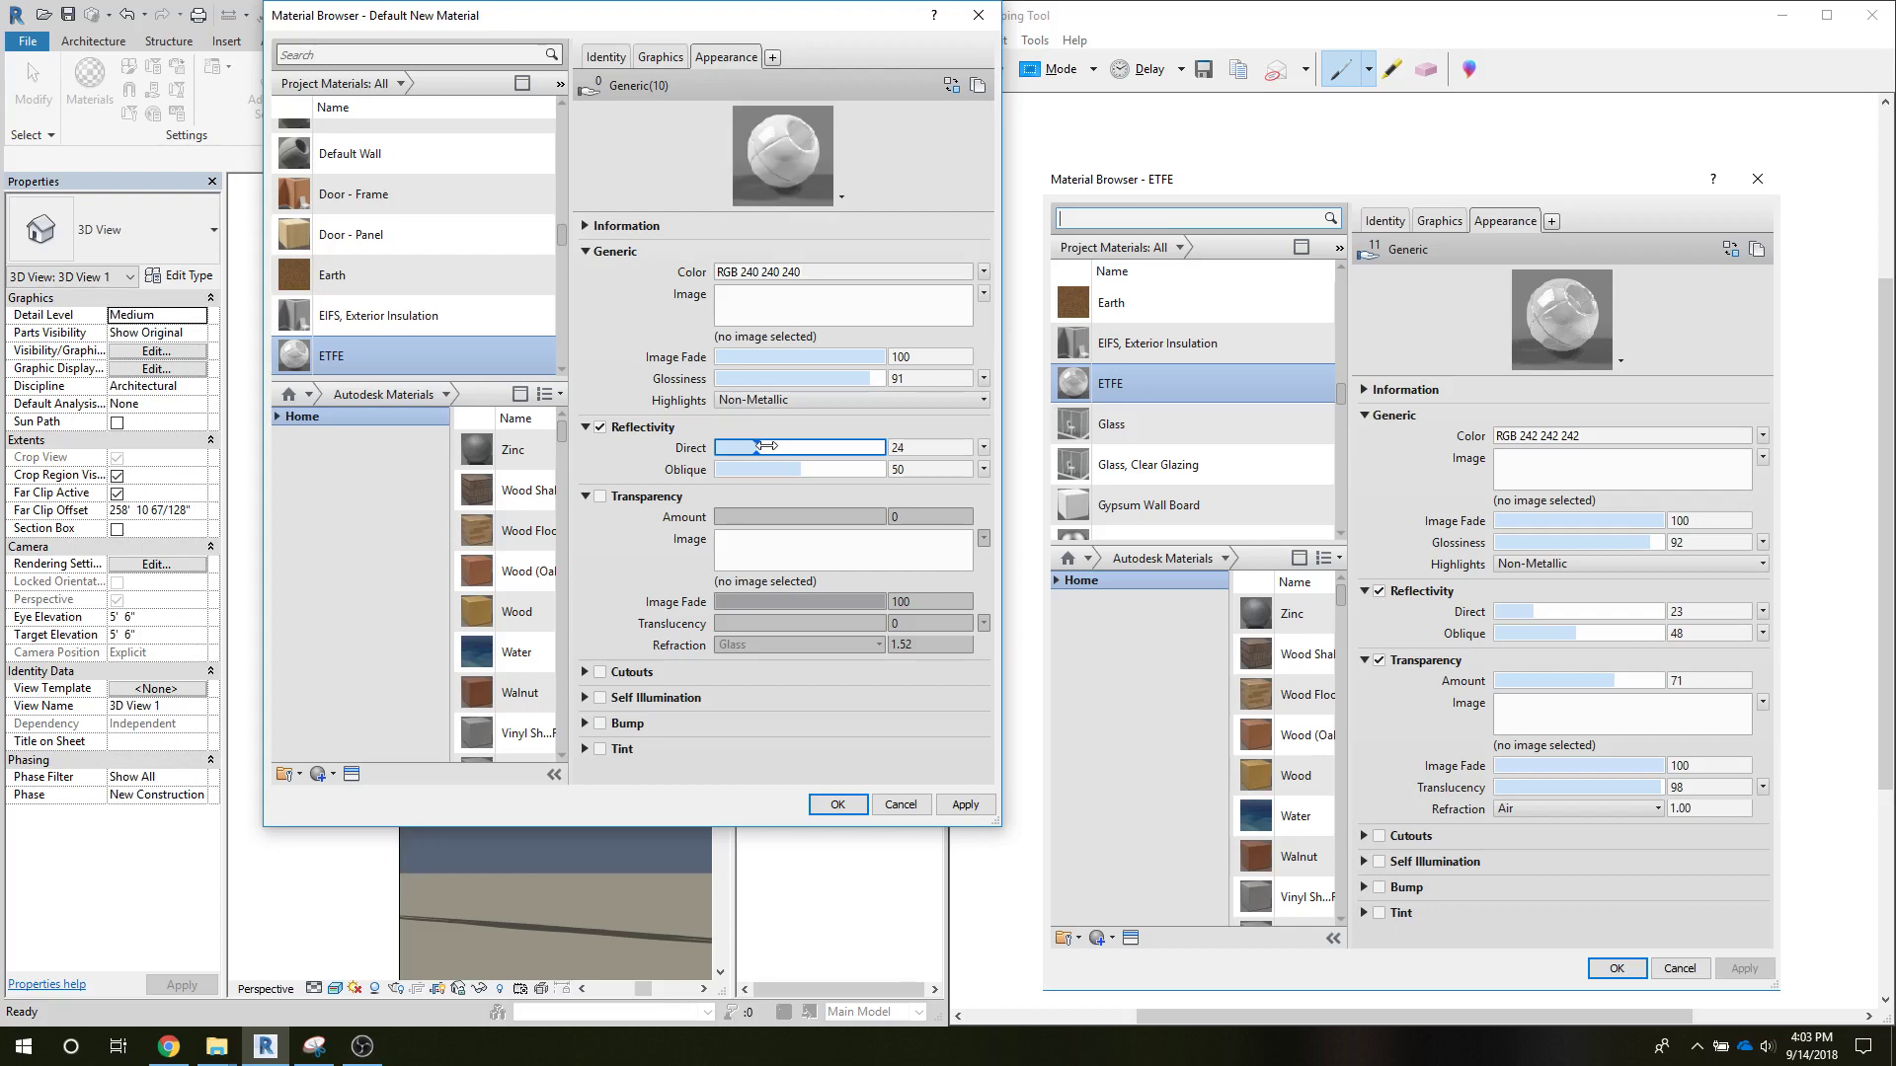
pyautogui.click(911, 450)
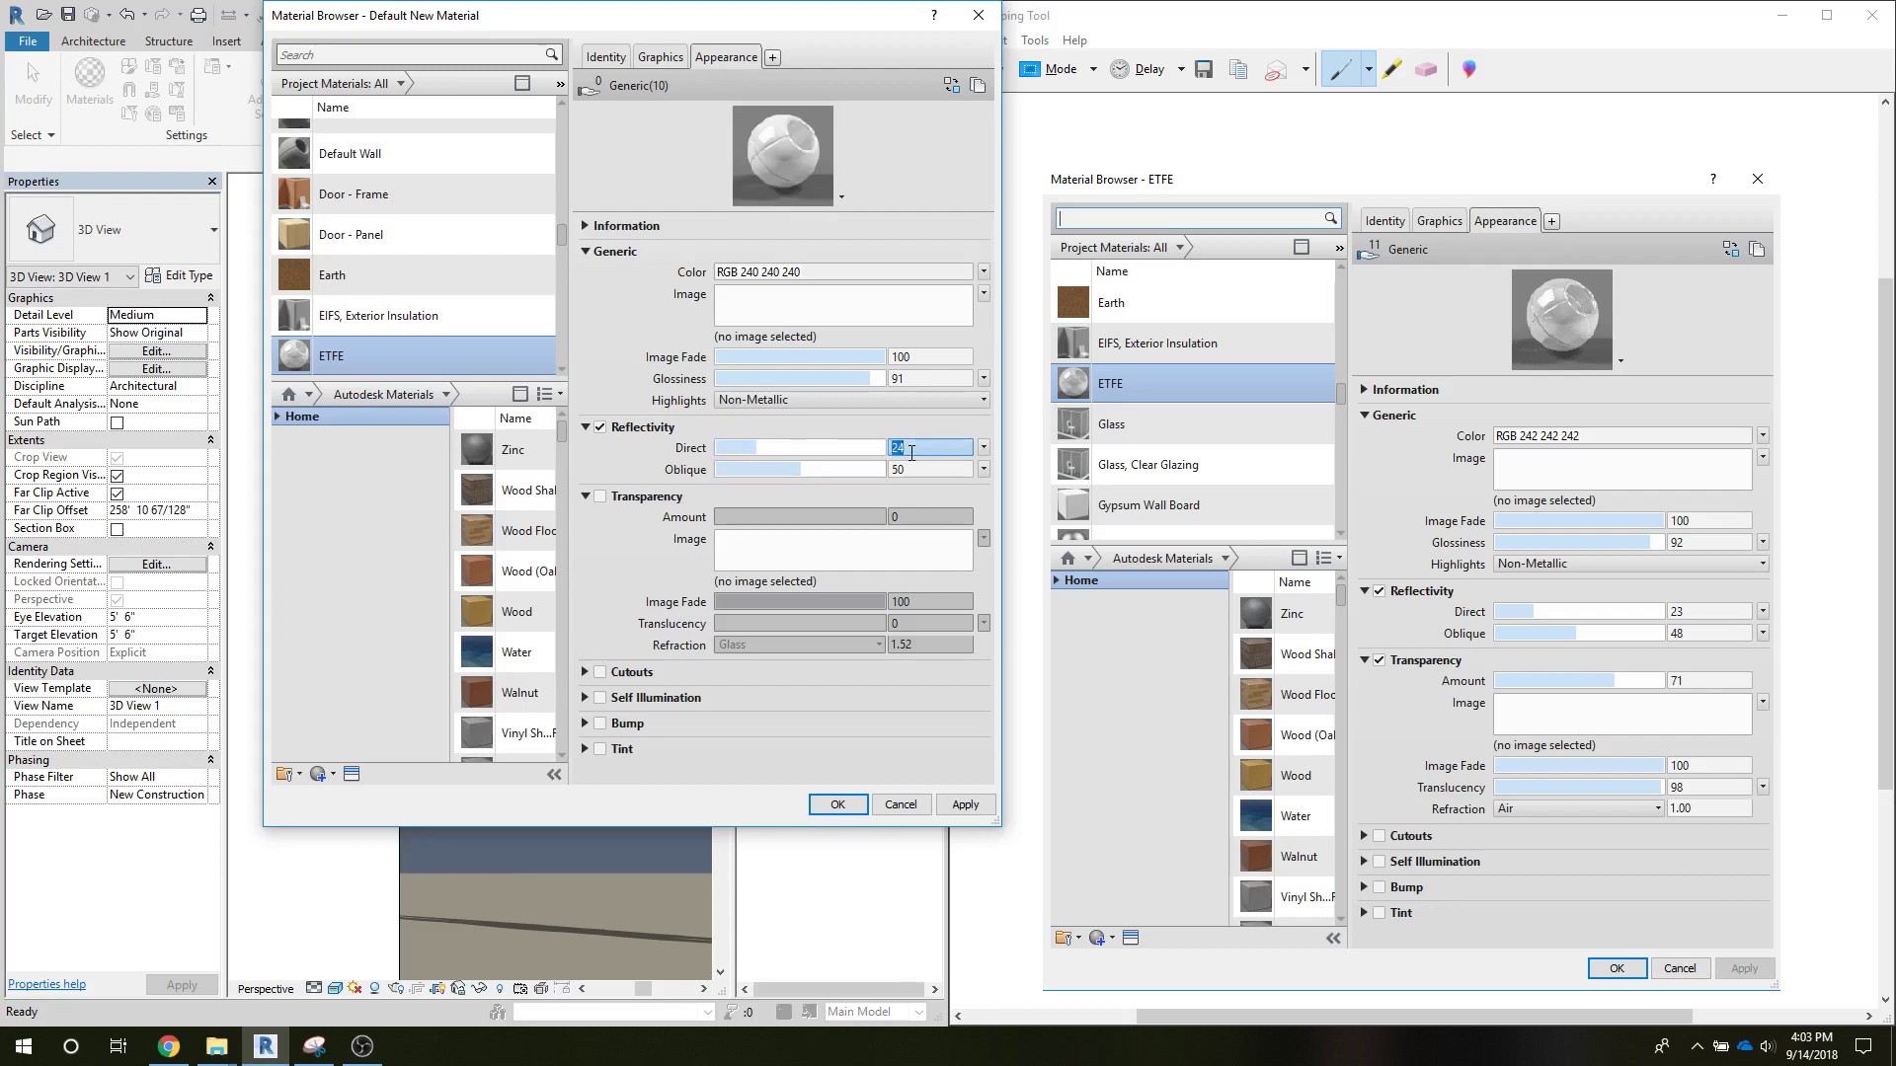
pyautogui.write('23')
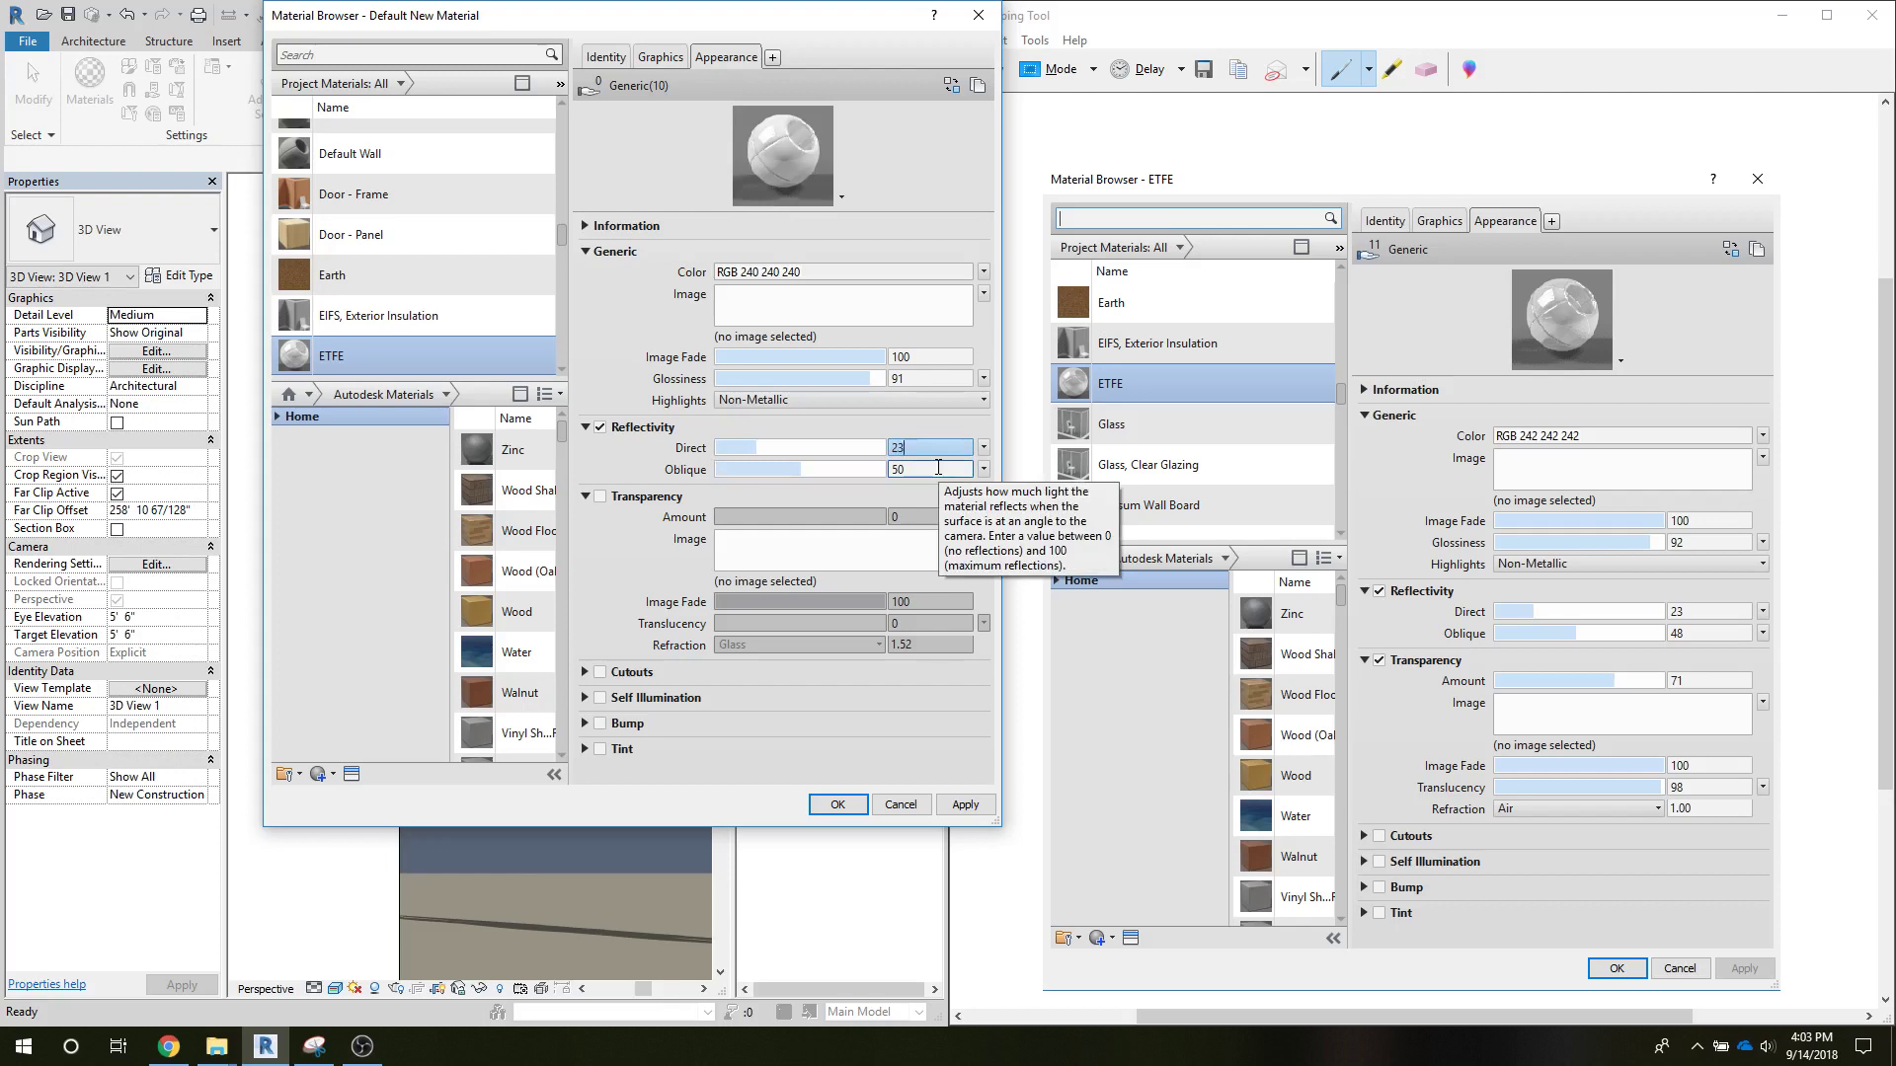
pyautogui.click(938, 468)
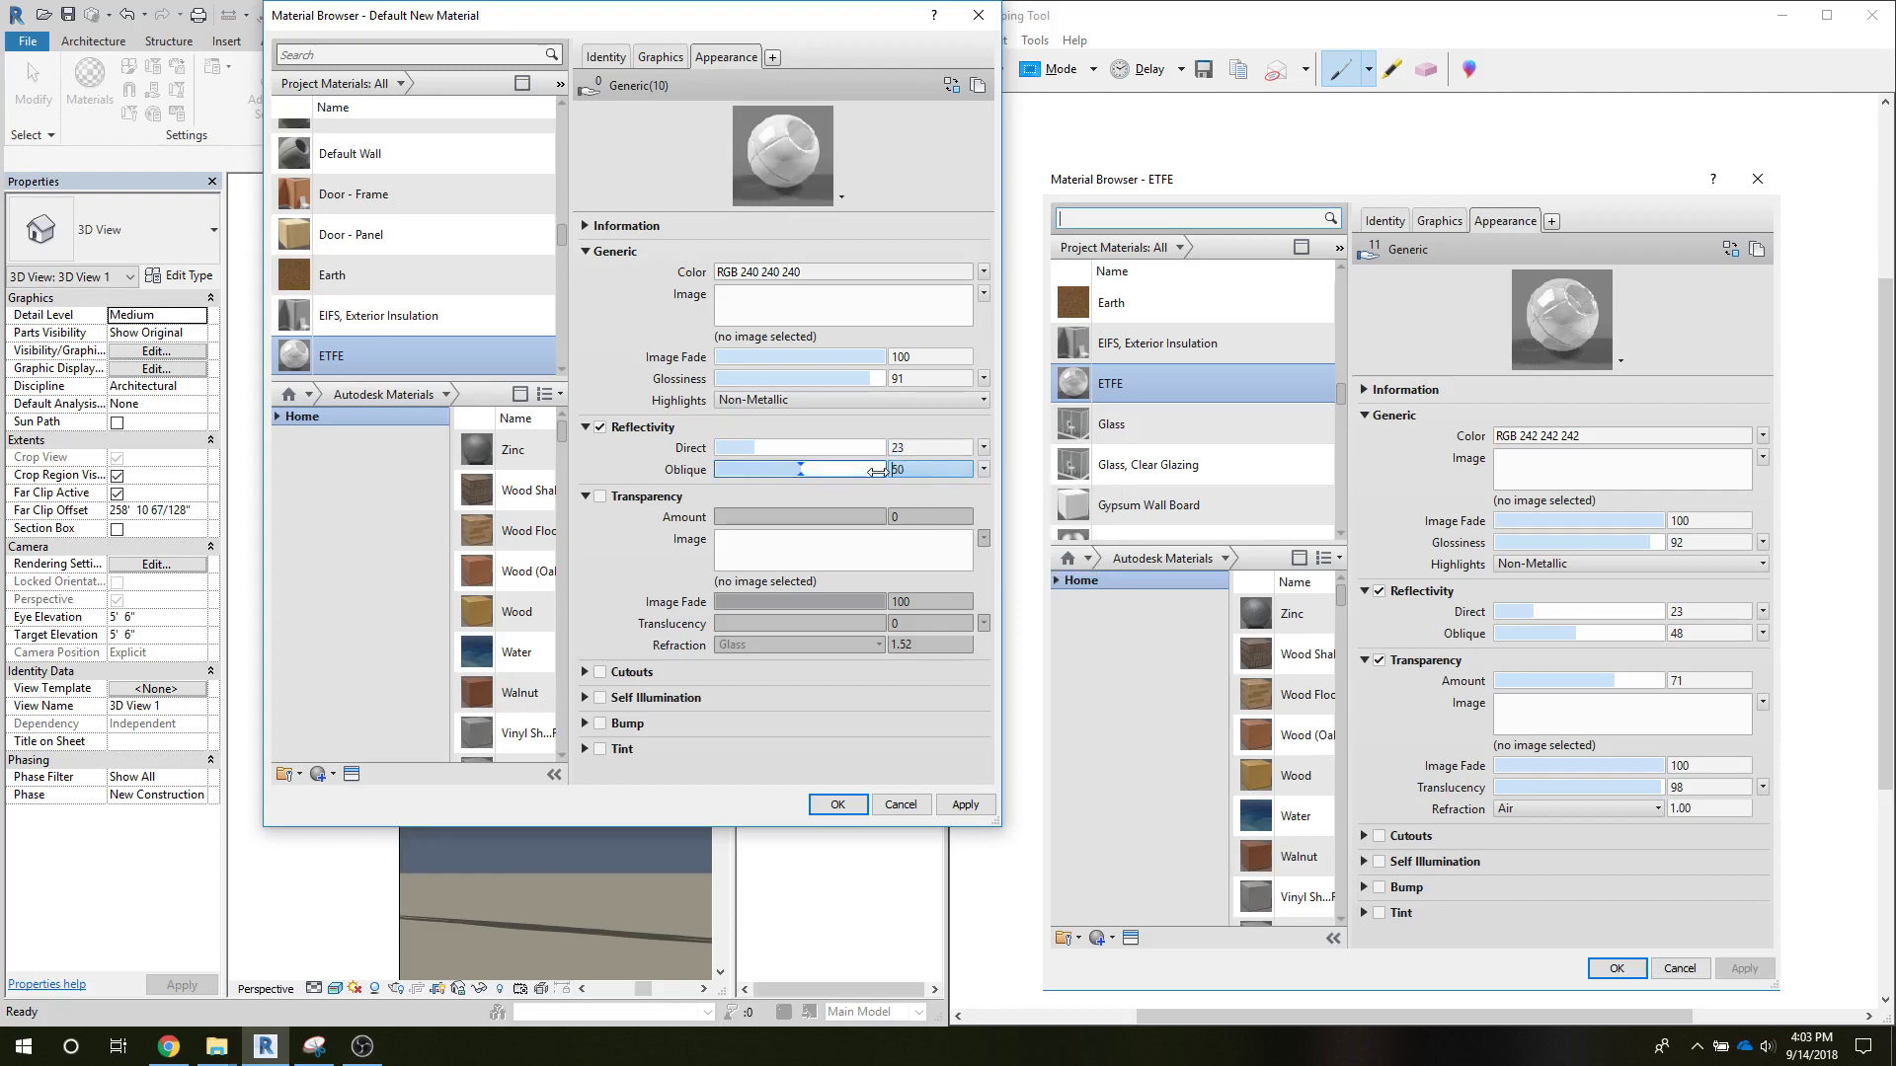
pyautogui.press('Home')
pyautogui.write('48')
# Step: Enable transparency for the ETFE material and set its amount to 71
pyautogui.click(599, 495)
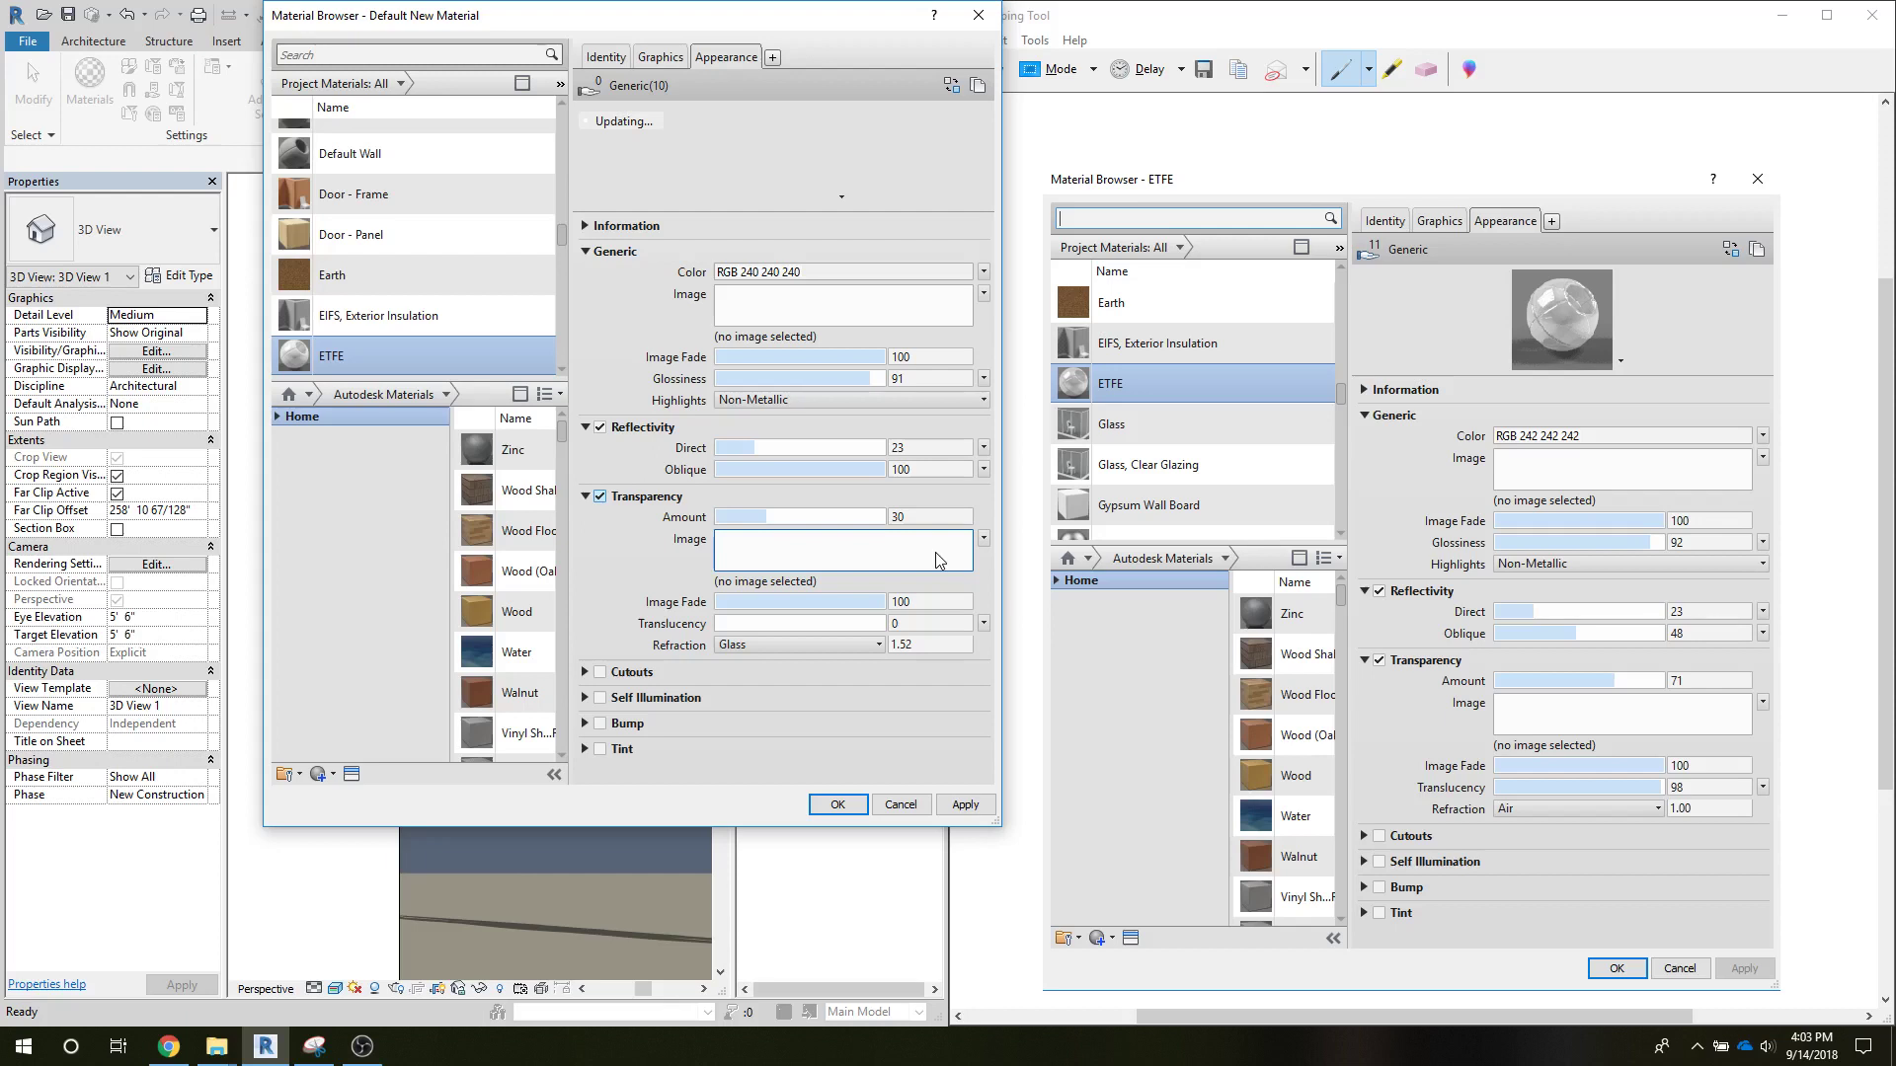
pyautogui.click(884, 516)
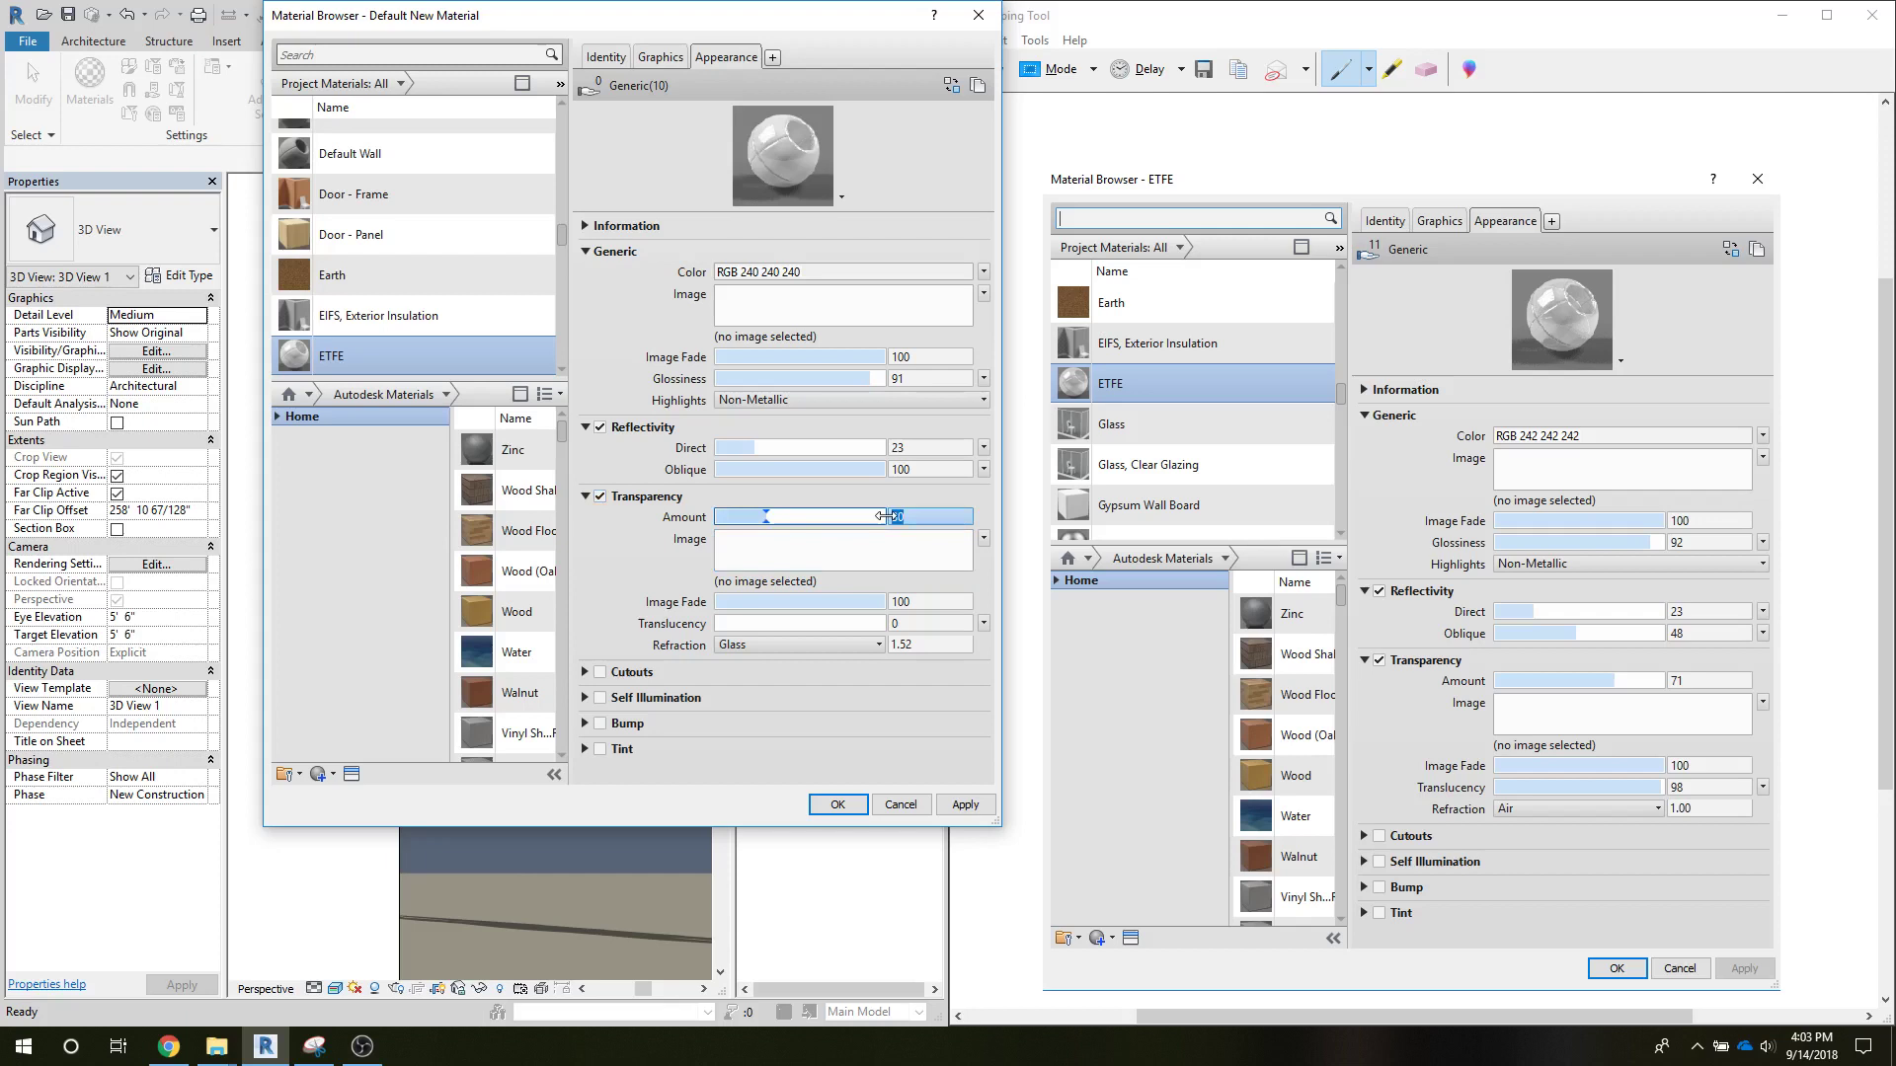
pyautogui.write('71')
pyautogui.press('Tab')
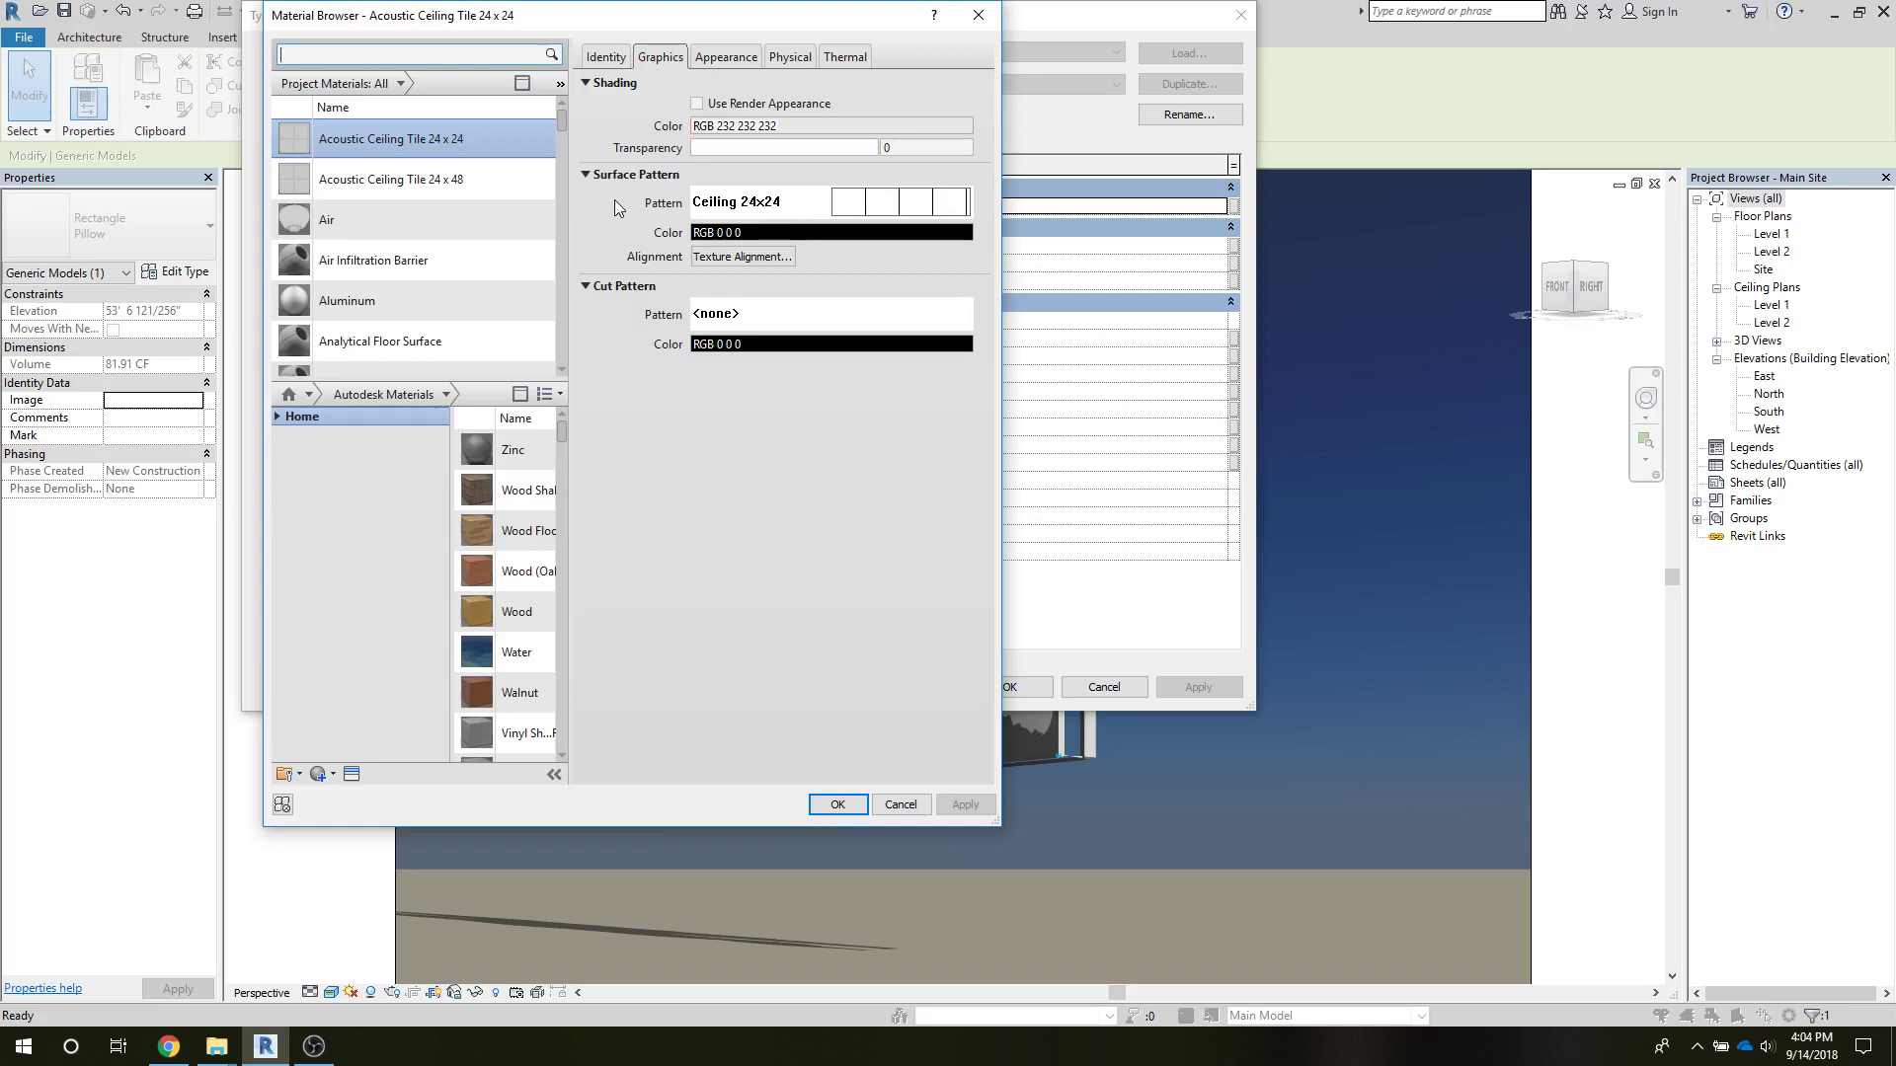
# Step: Assign the ETFE material to the Pillow type and clear the selection in the 3D view
pyautogui.press('Escape')
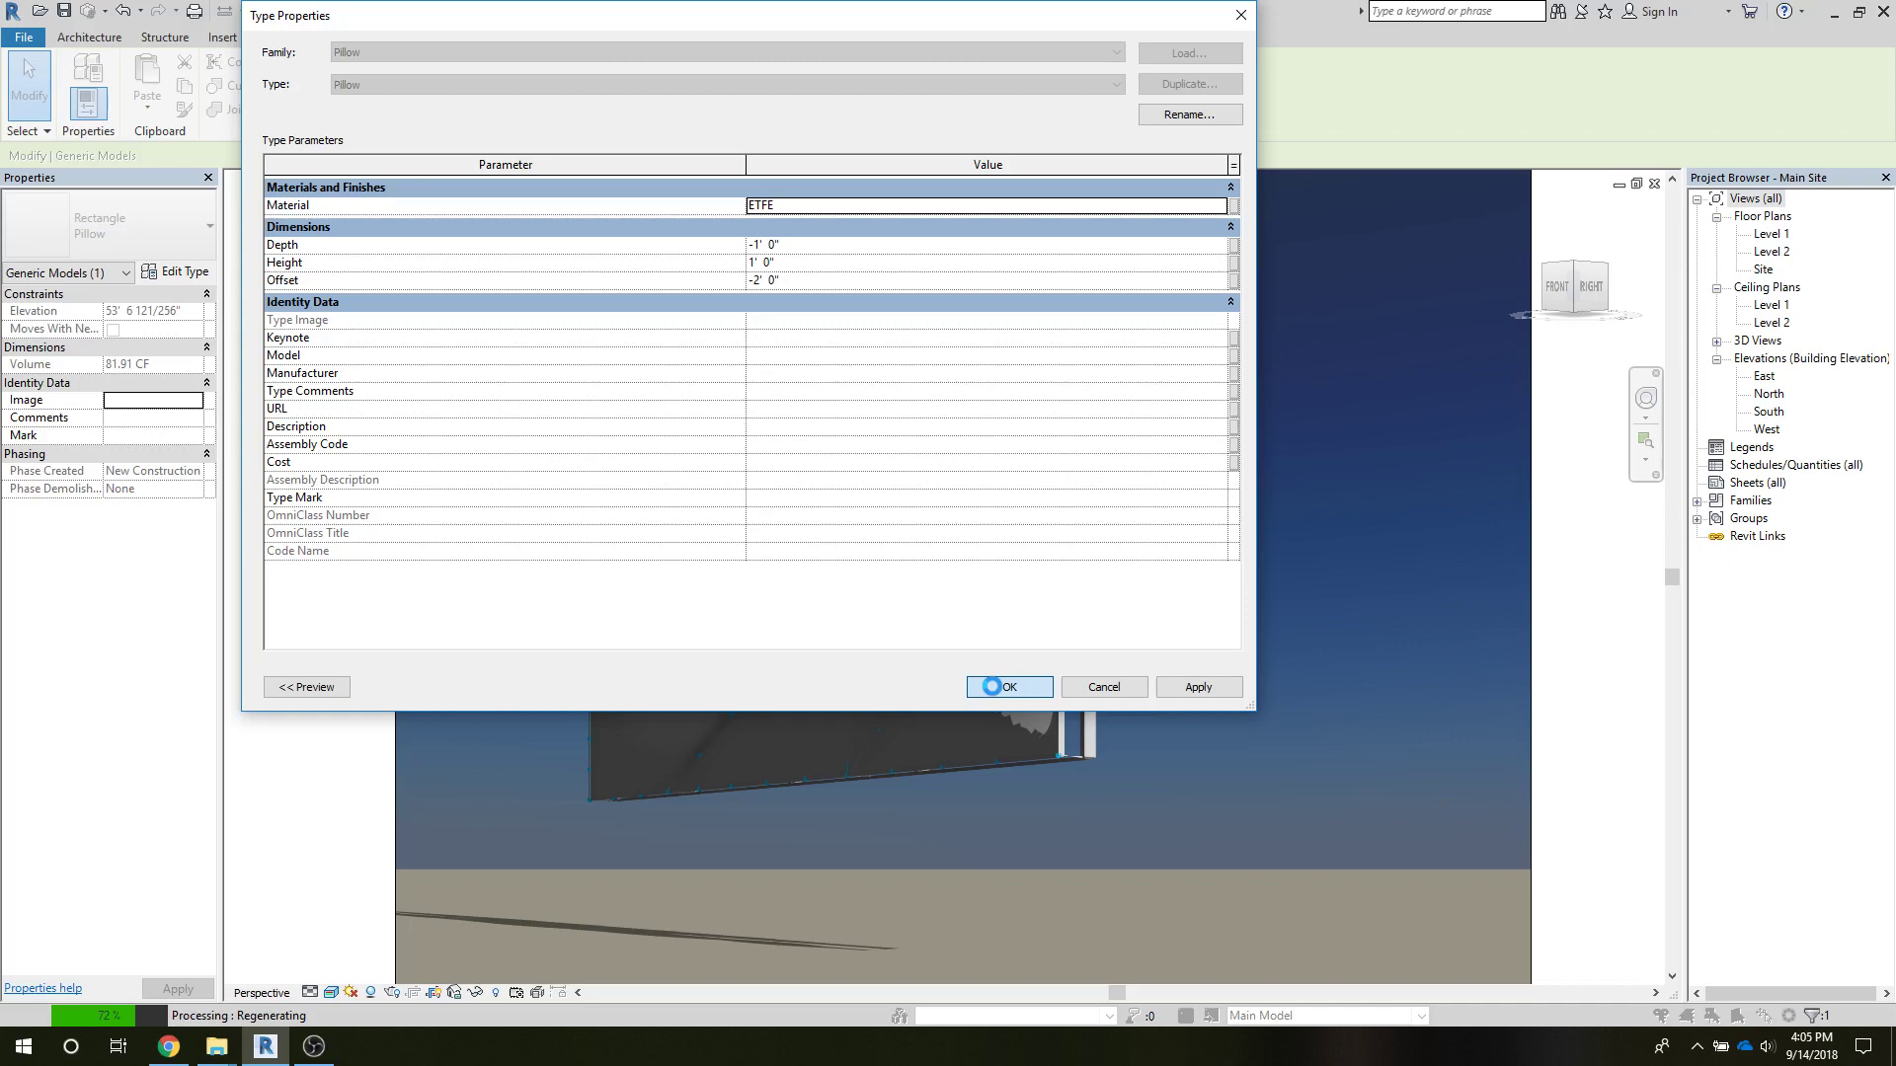
pyautogui.click(318, 555)
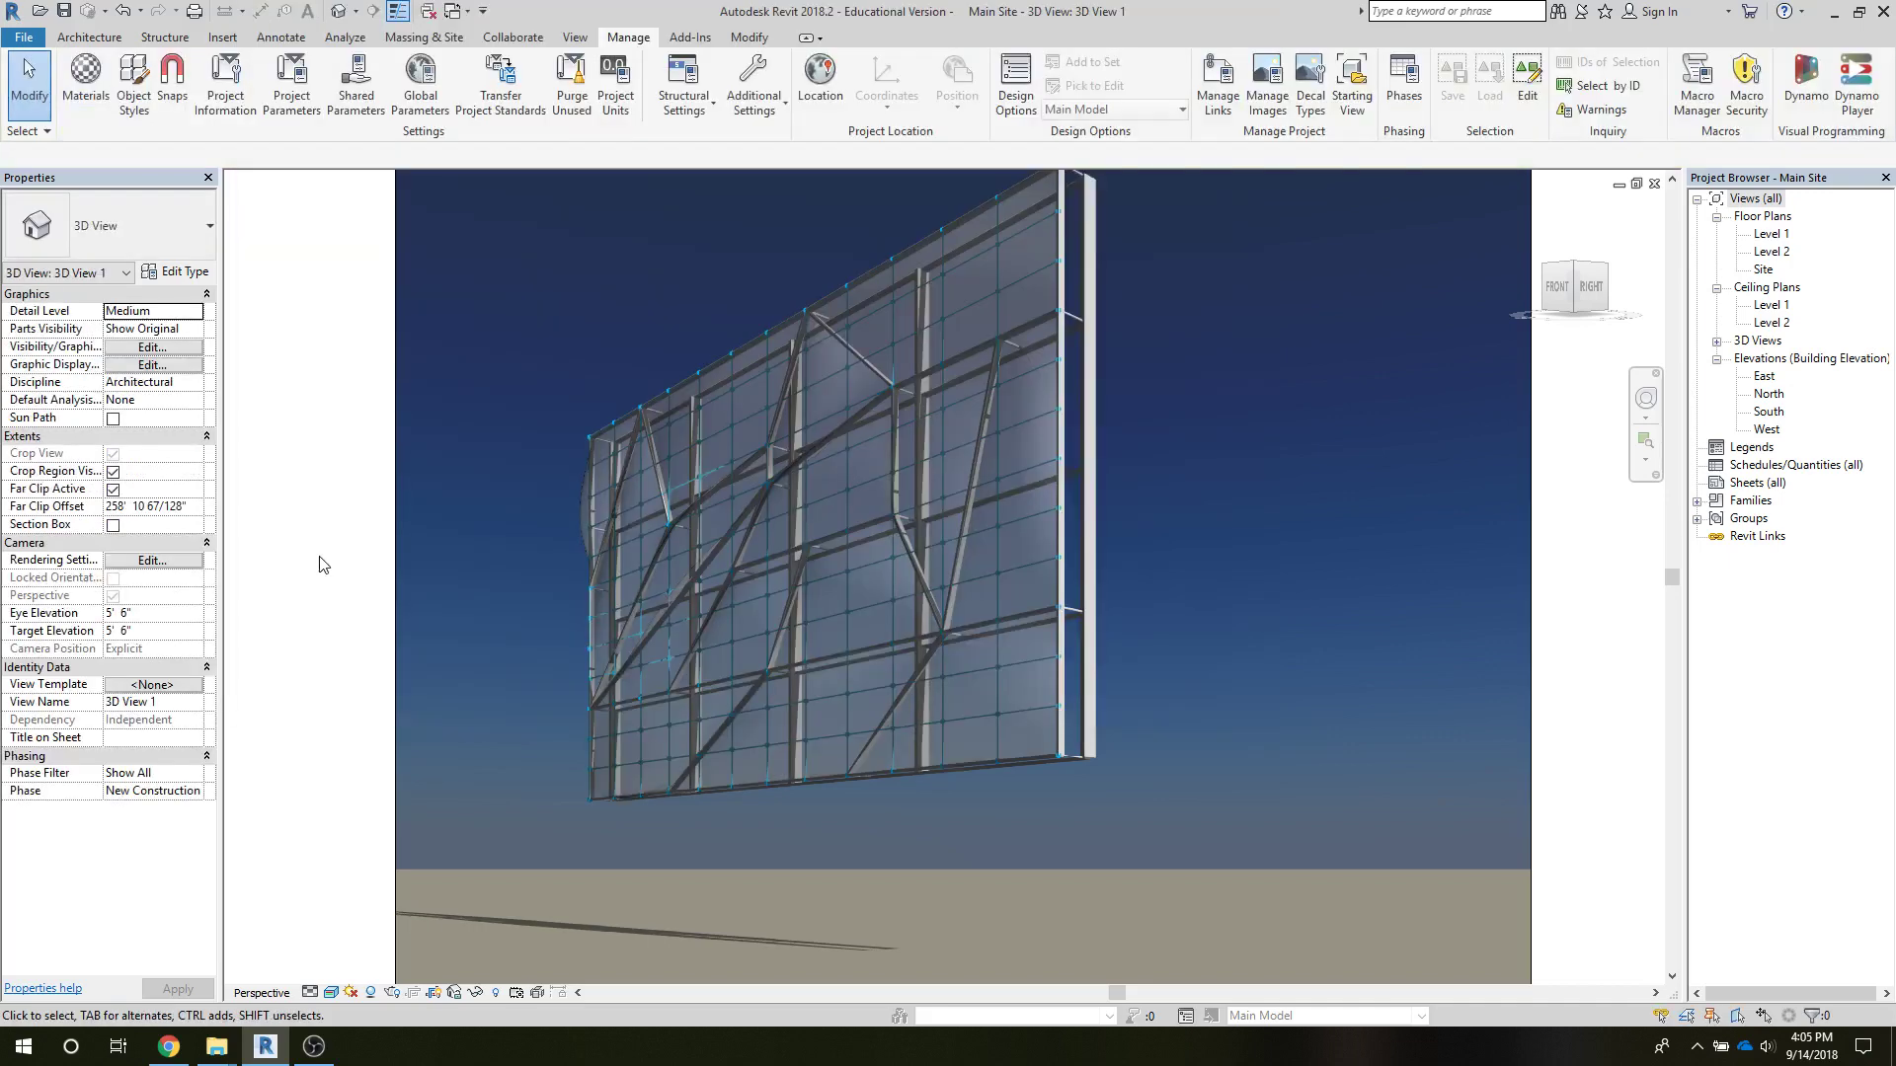
# Step: Select the Panel System mass and check the Mass category's visibility in the 3D view's Visibility/Graphic Overrides
pyautogui.rightClick(620, 549)
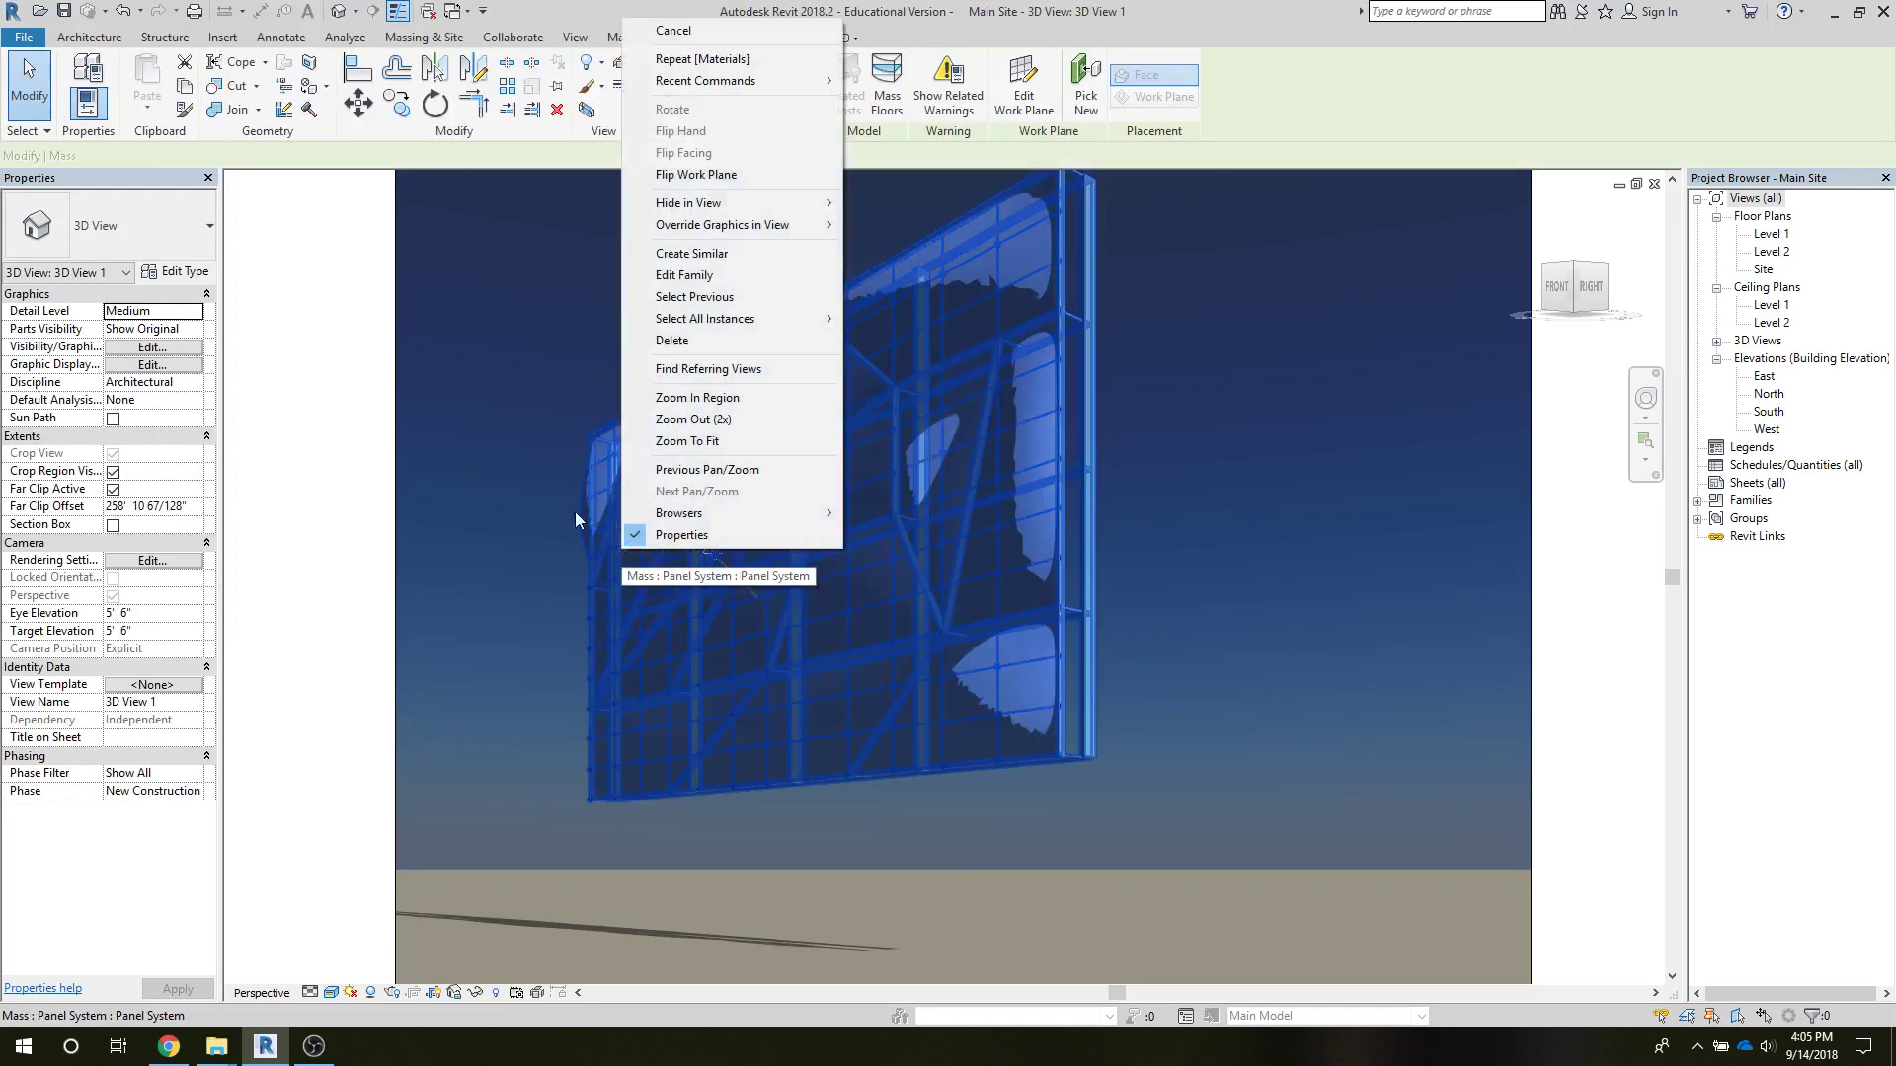
pyautogui.click(513, 430)
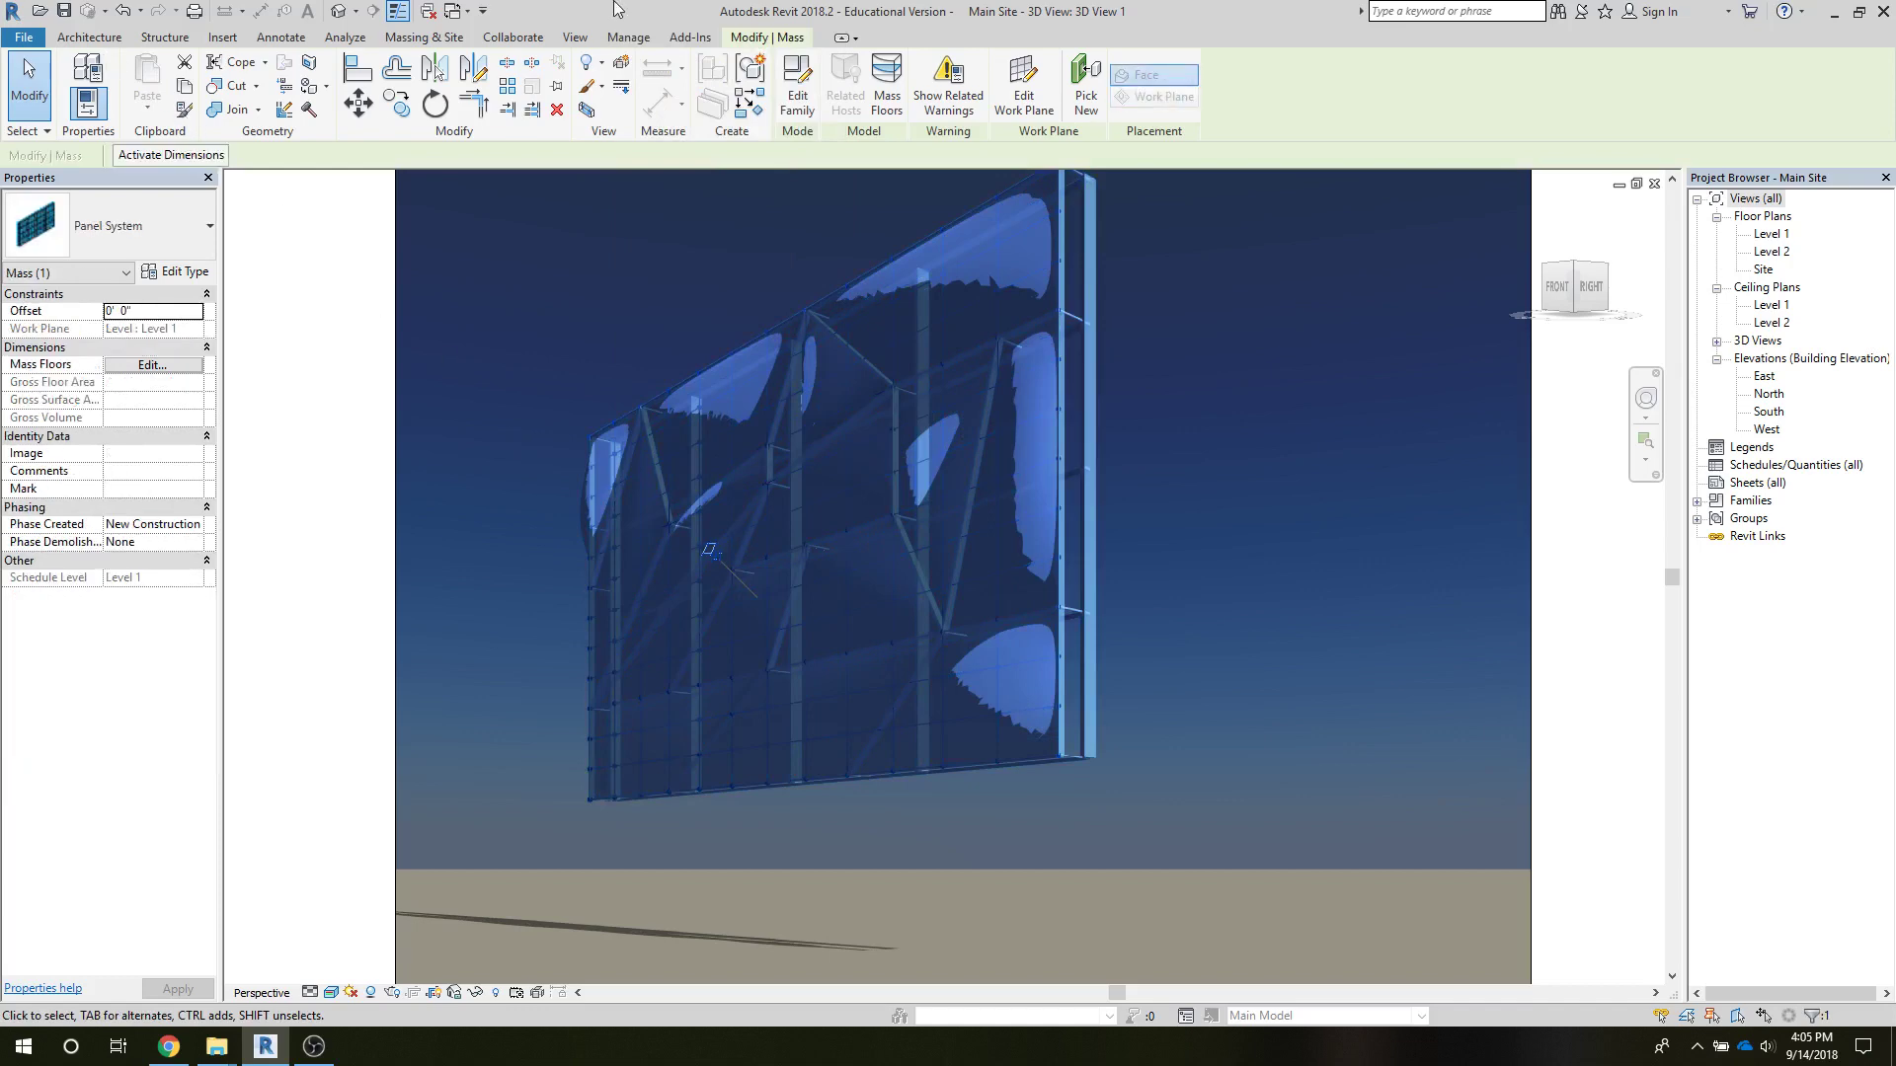
pyautogui.click(576, 37)
pyautogui.click(179, 99)
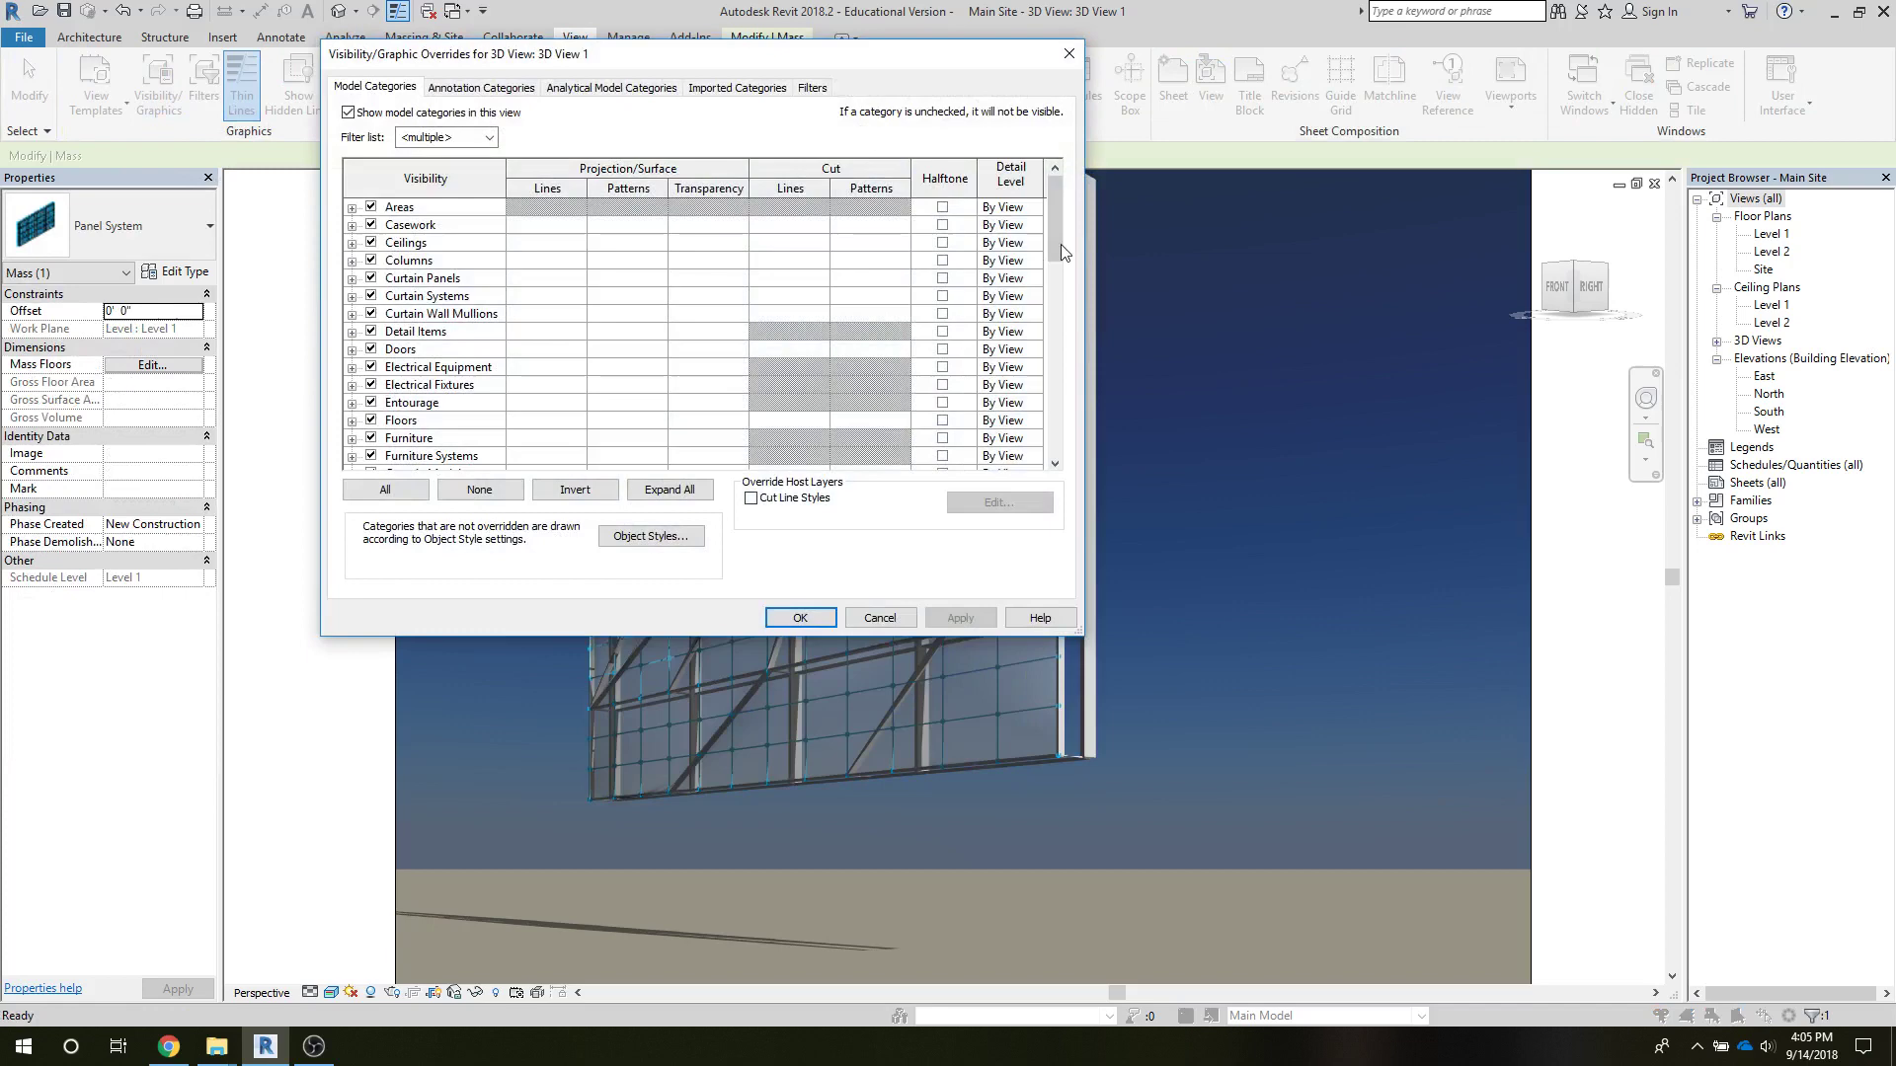
pyautogui.moveTo(1052, 235); pyautogui.dragTo(1054, 275)
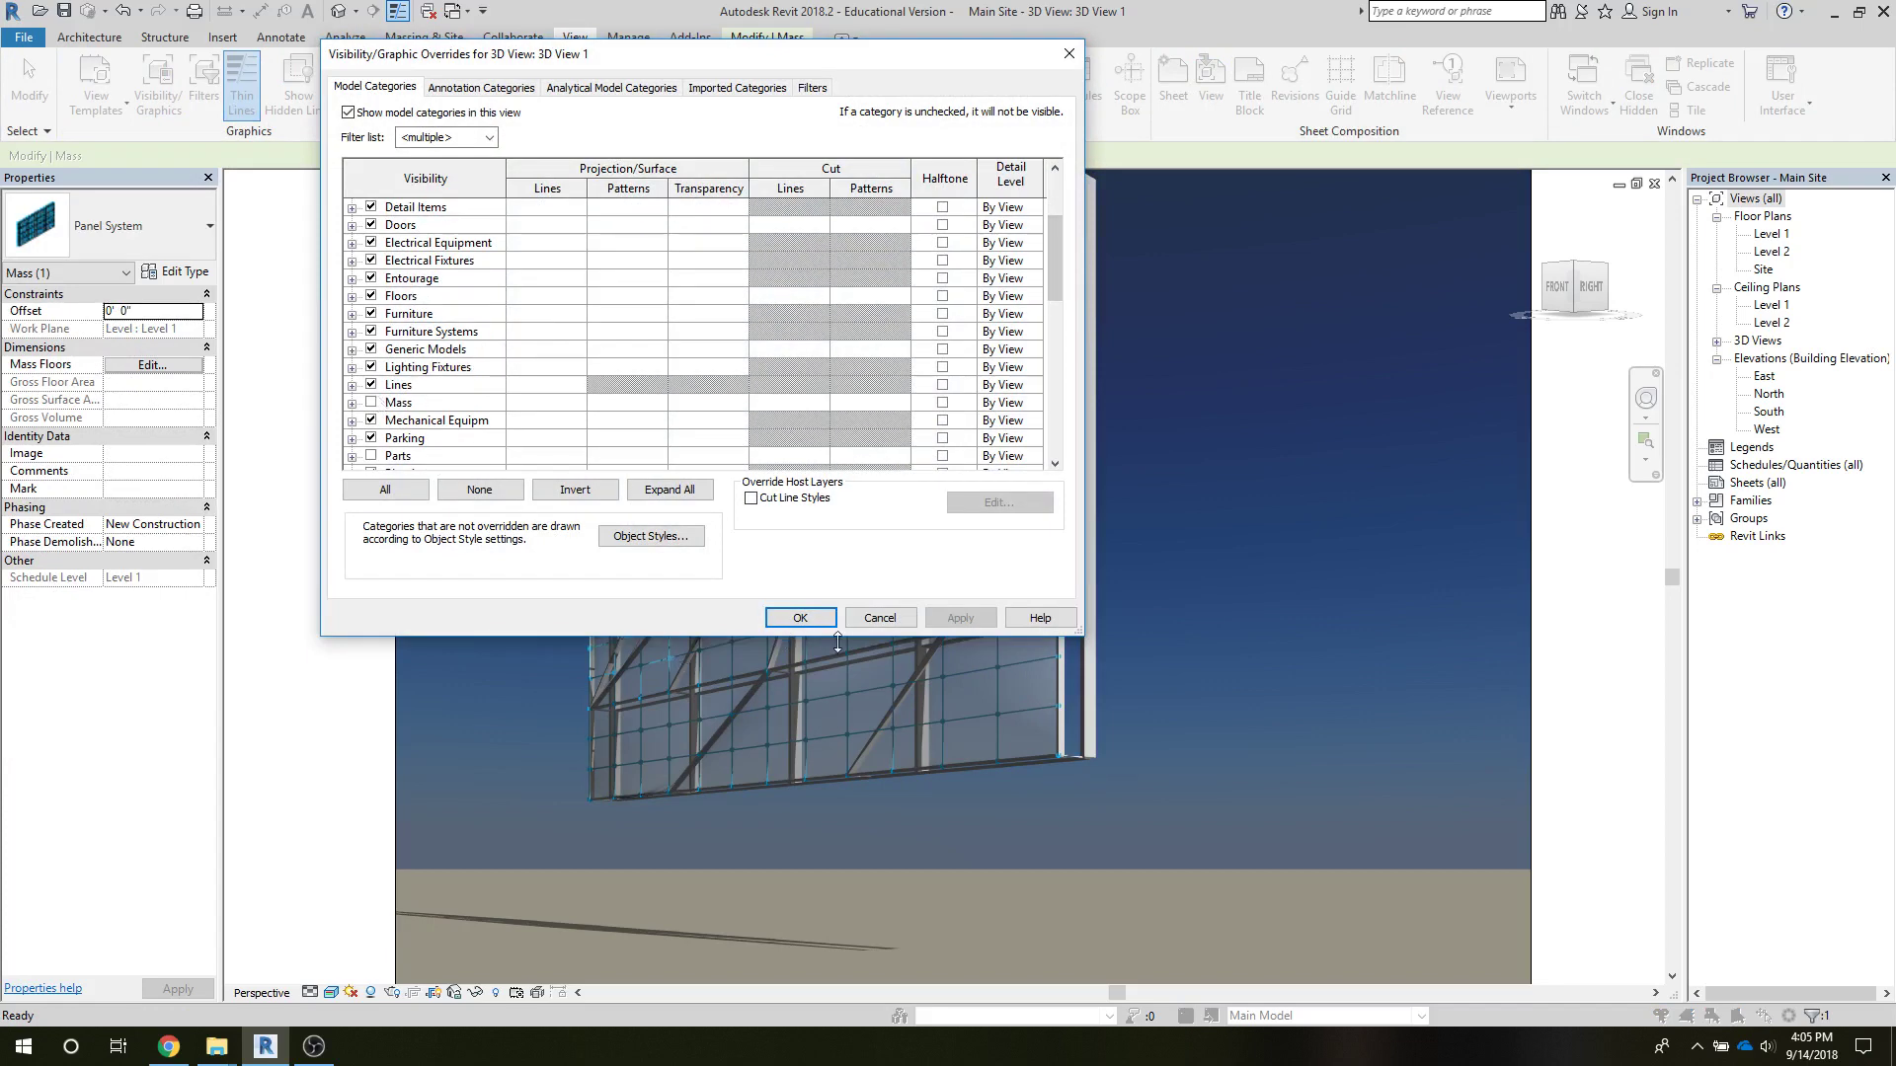
pyautogui.click(796, 619)
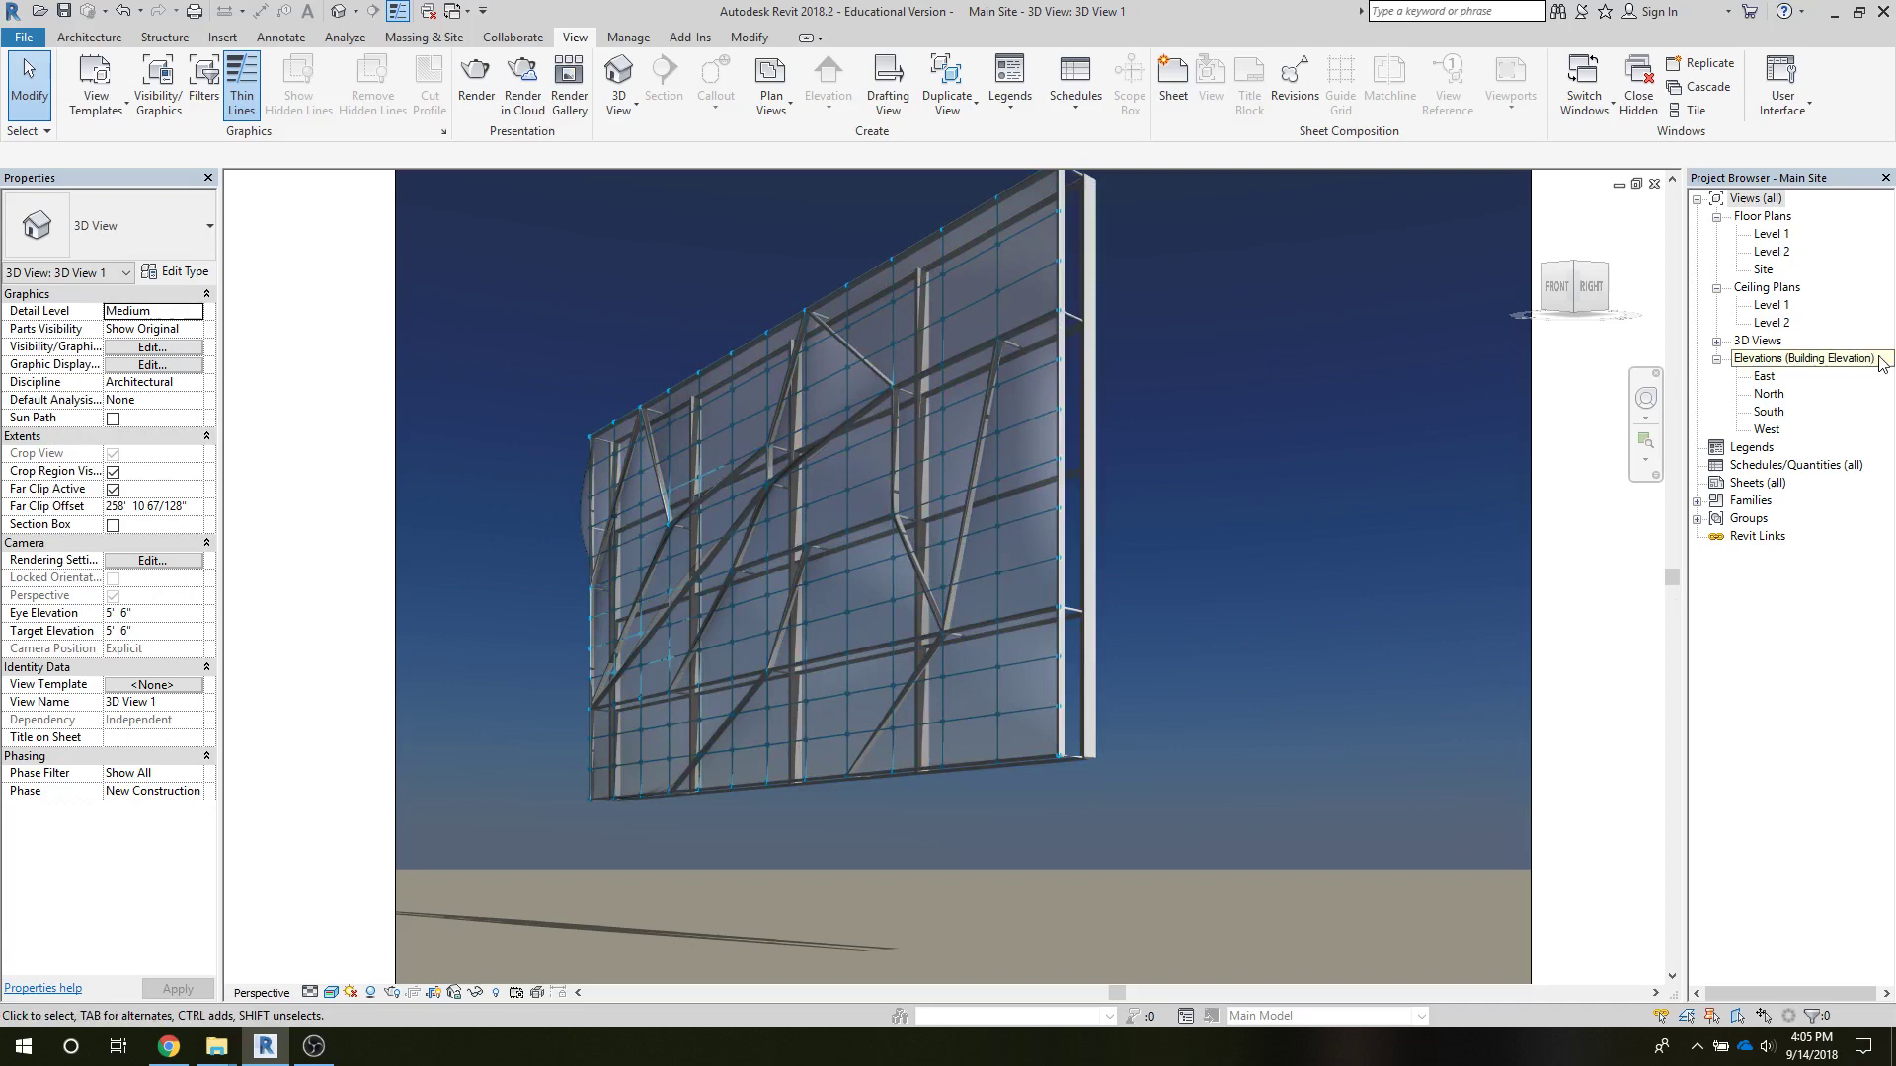
# Step: Open the Site floor plan and start placing an architectural wall
pyautogui.click(1768, 270)
pyautogui.doubleClick(1764, 270)
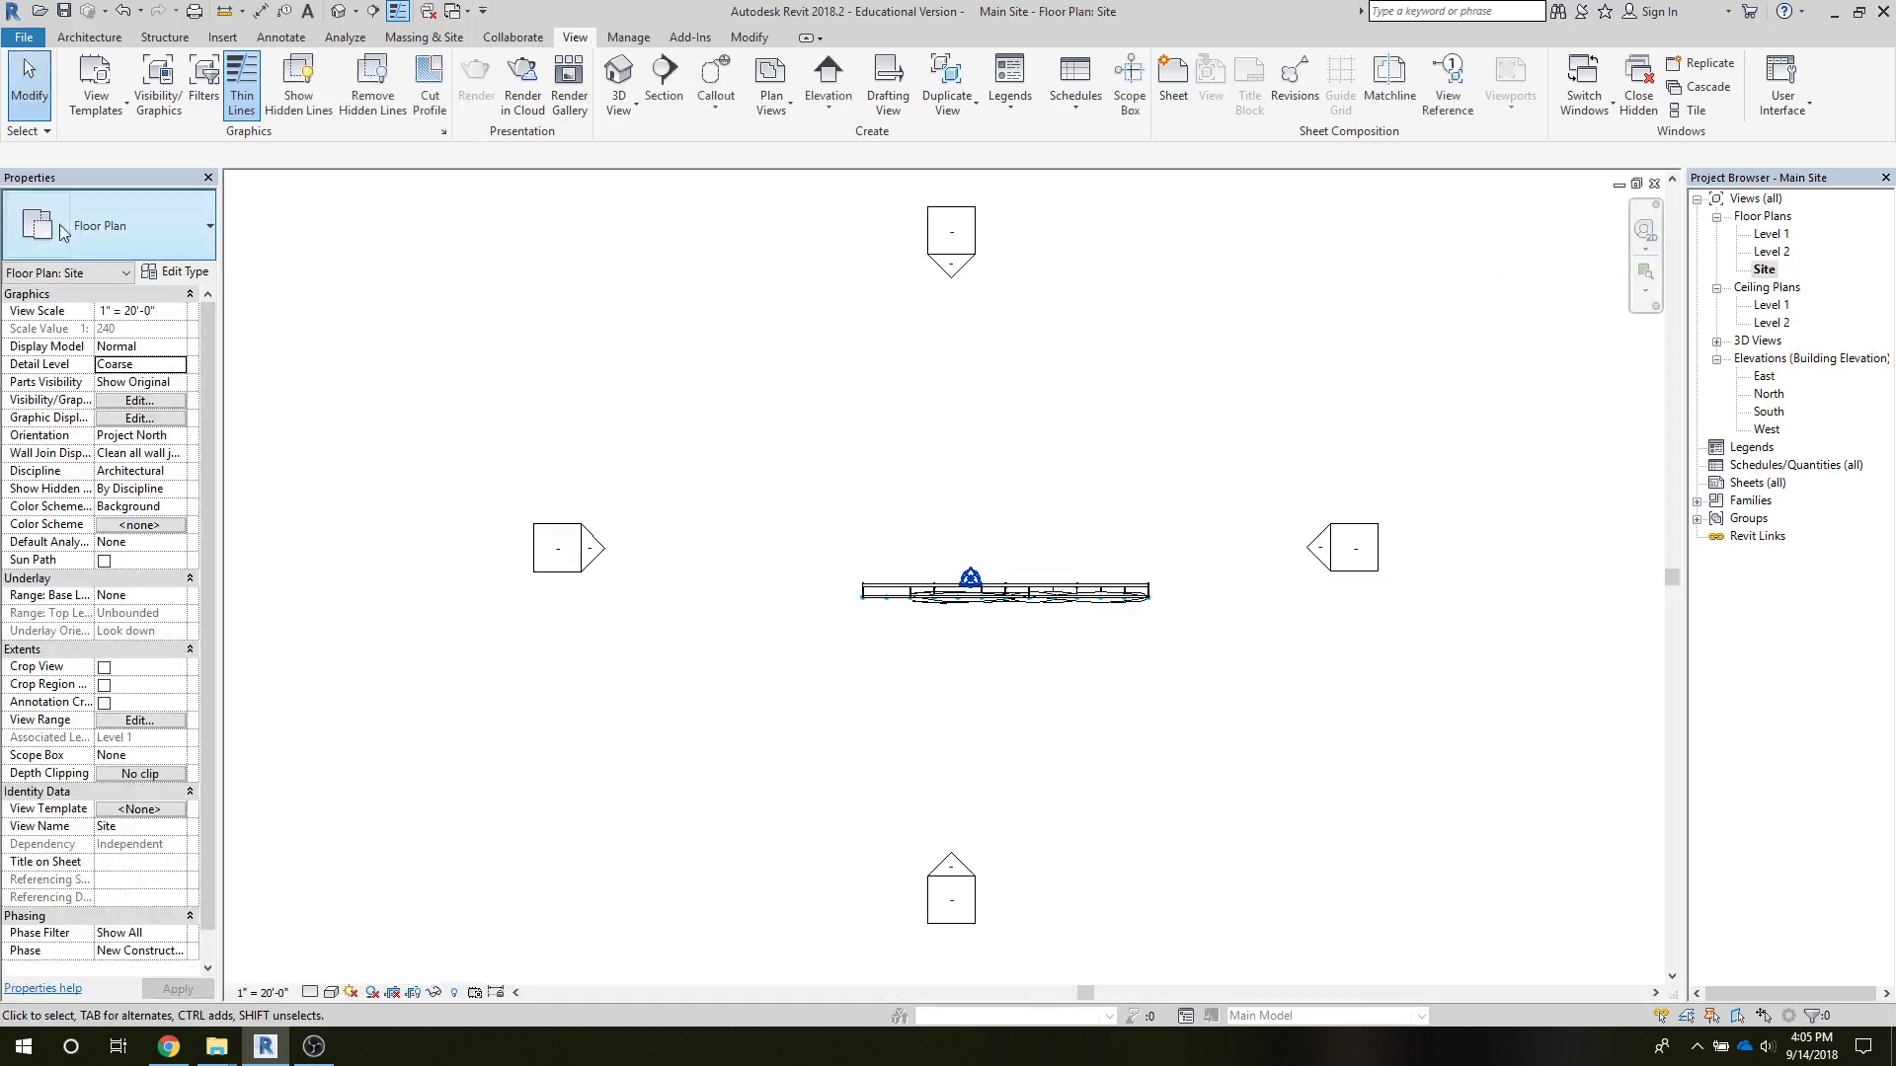
pyautogui.click(86, 39)
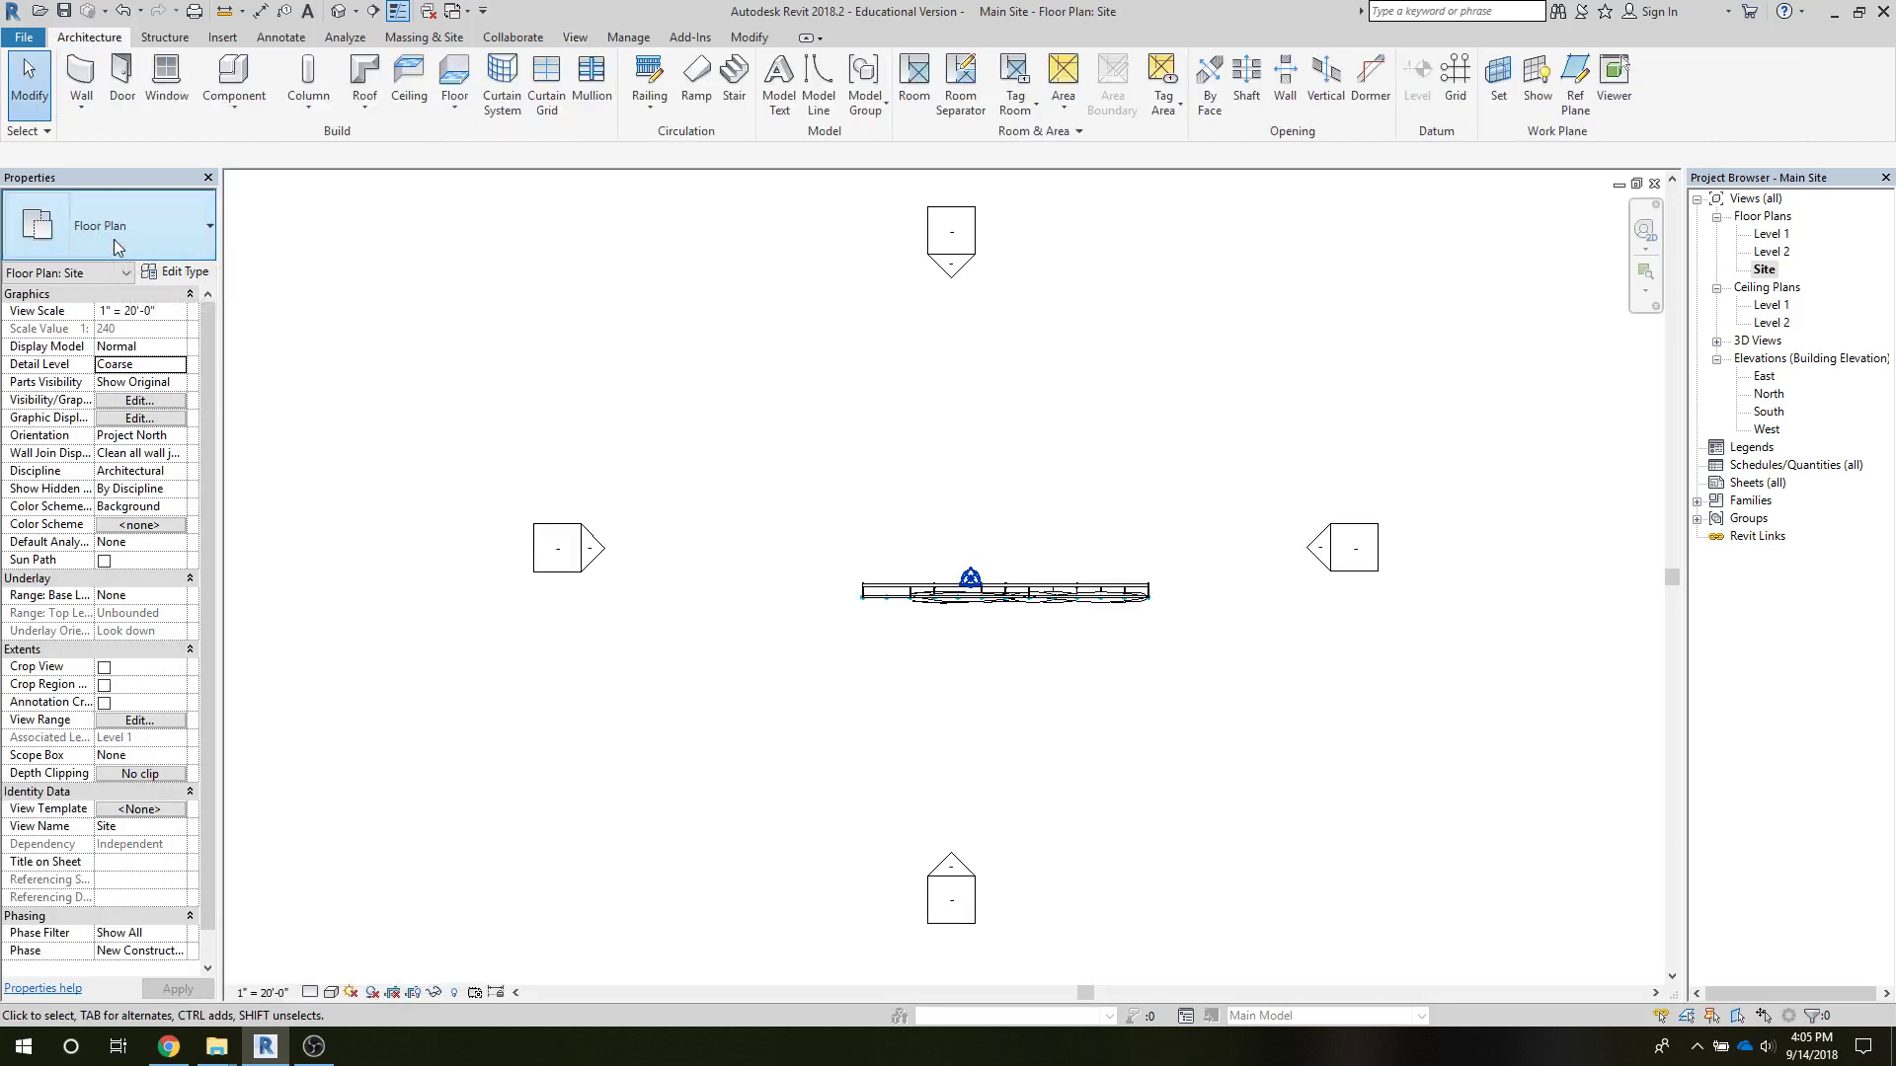
pyautogui.click(99, 202)
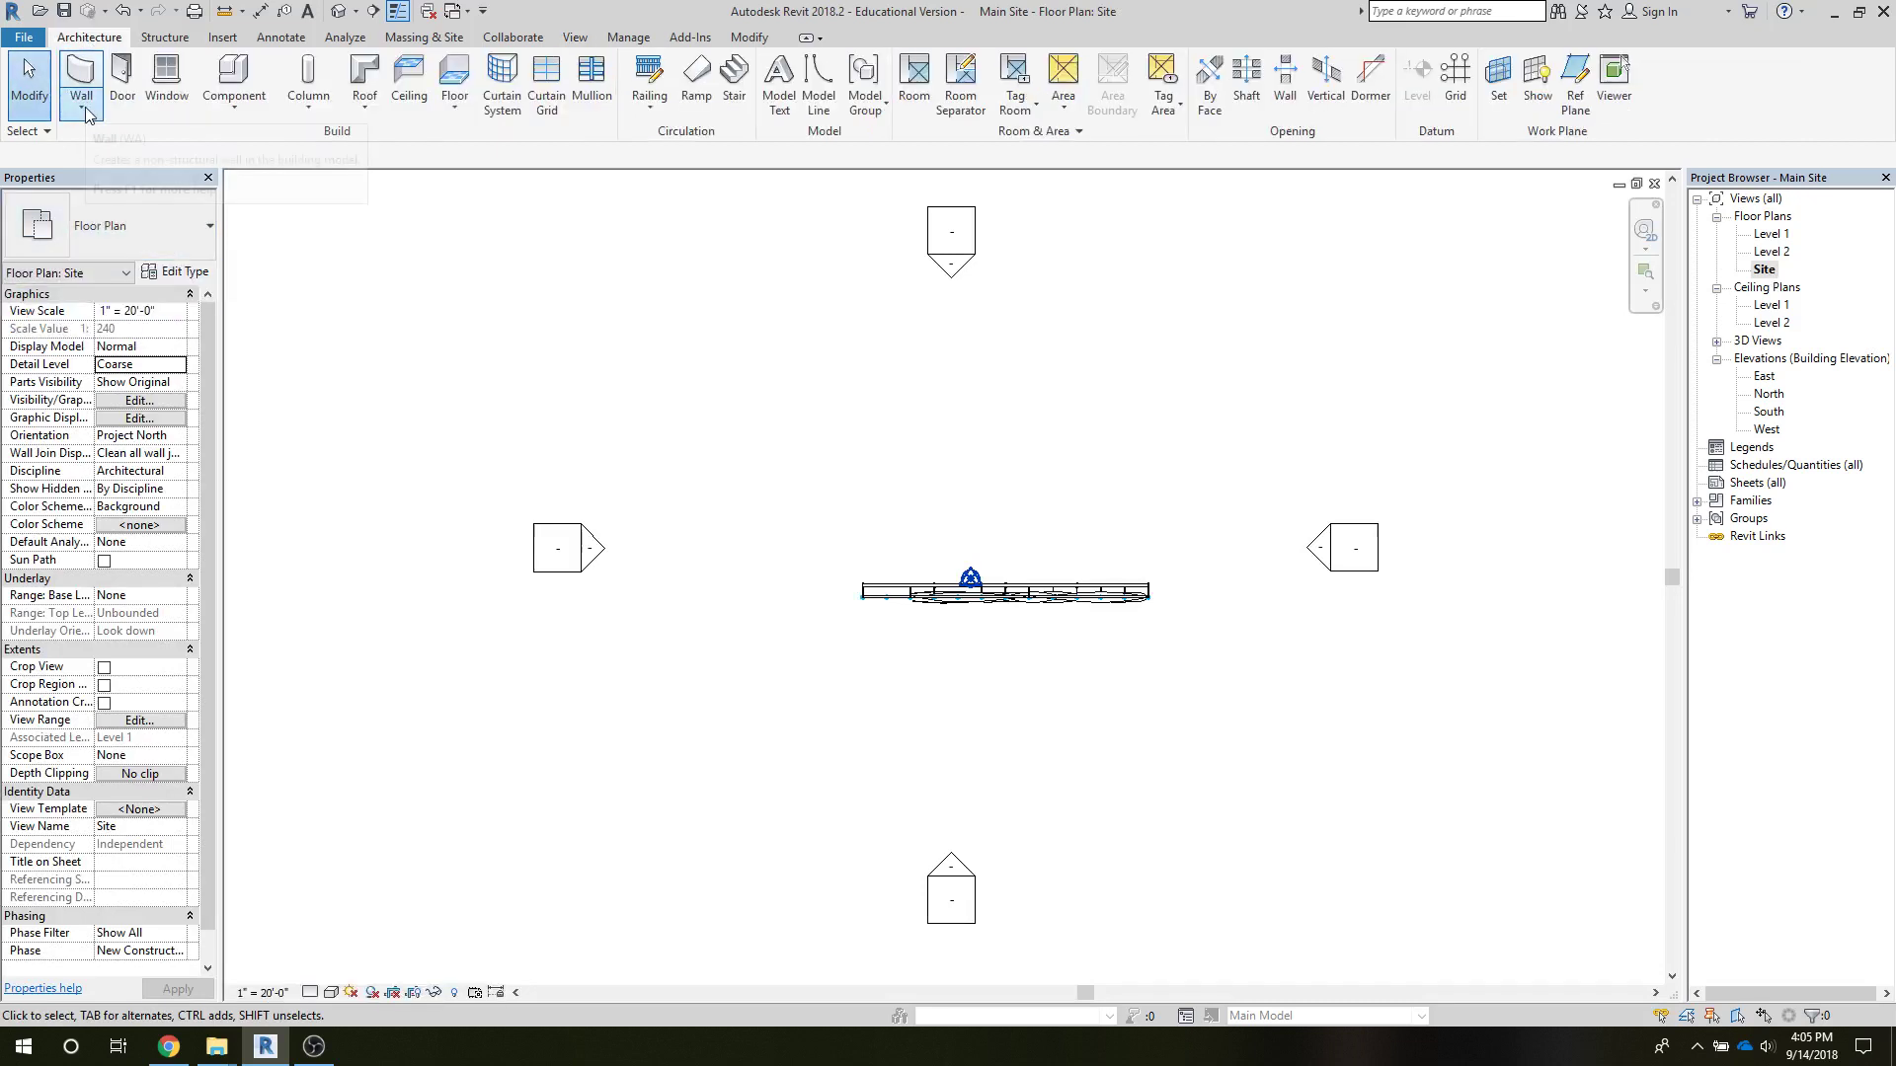
pyautogui.click(86, 112)
pyautogui.click(116, 145)
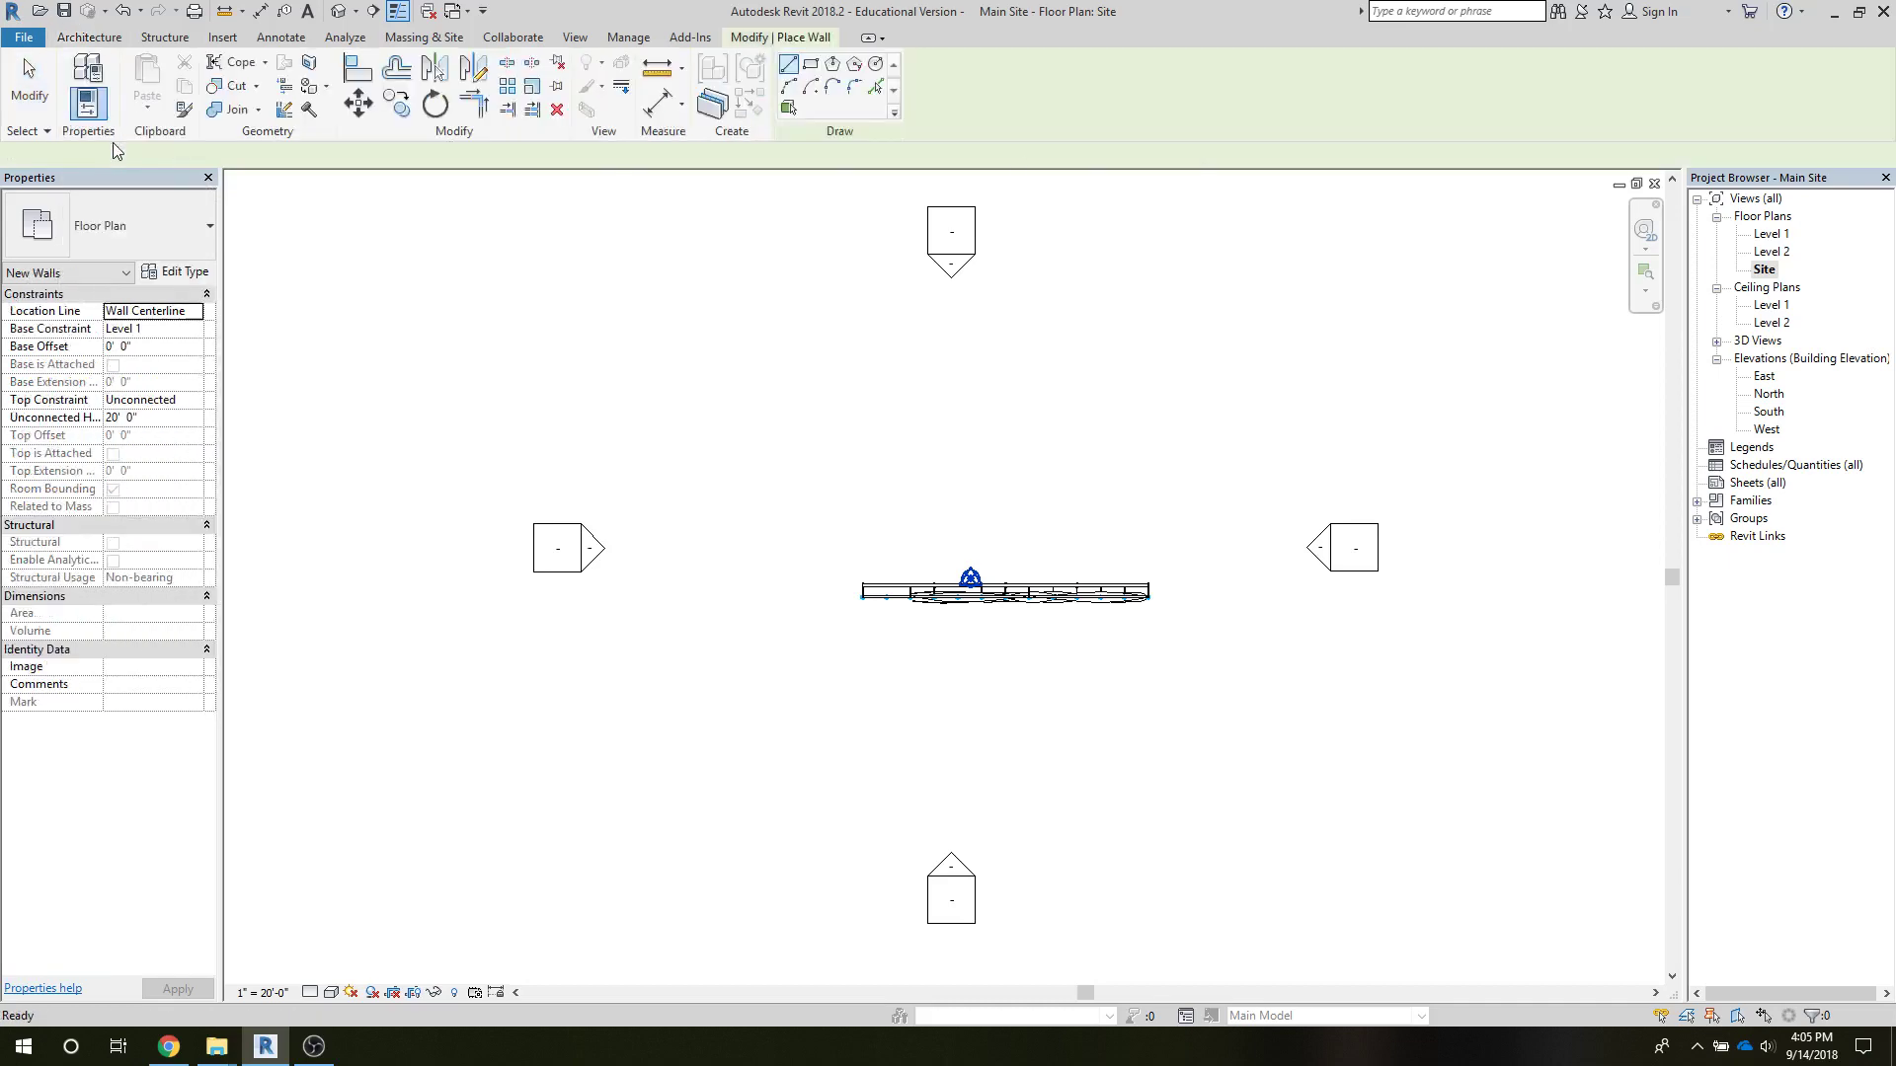
# Step: Duplicate the Generic - 8" basic wall type under the name "Warehouse wall"
pyautogui.click(187, 273)
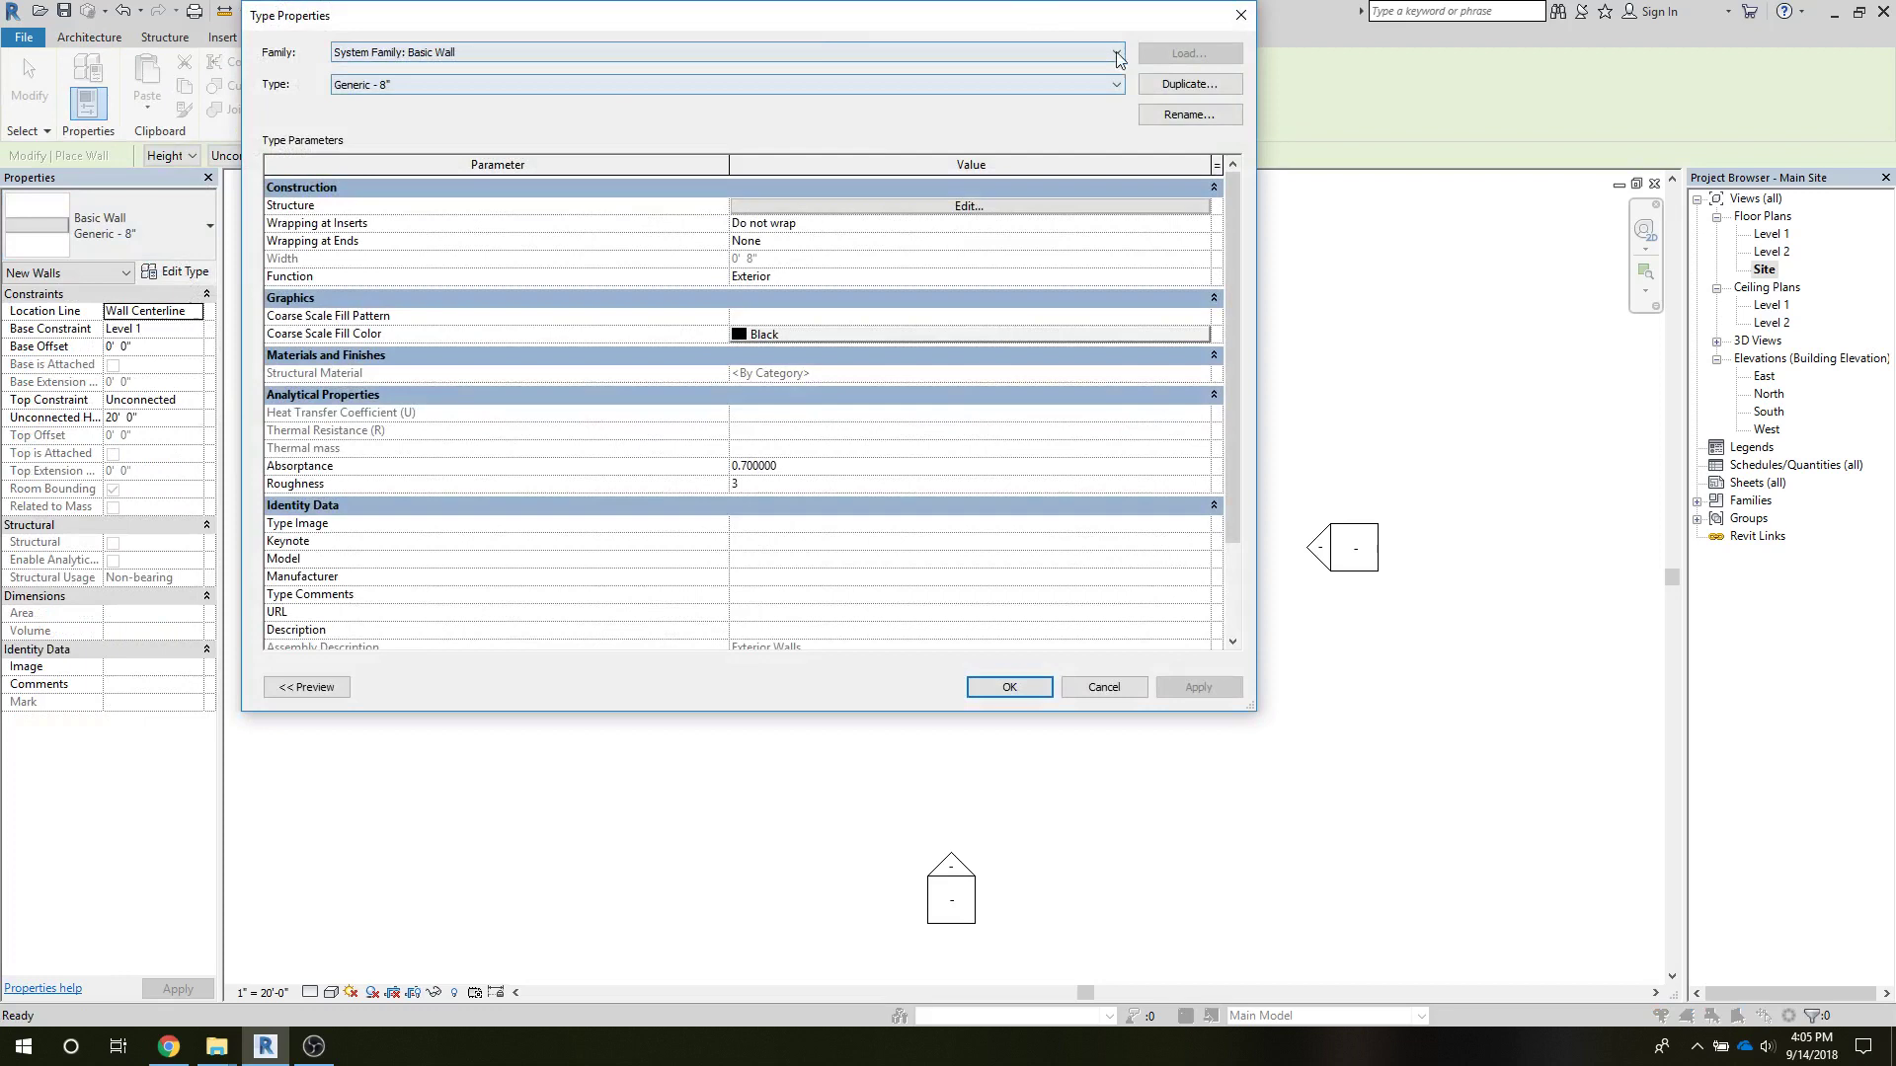
pyautogui.click(1182, 83)
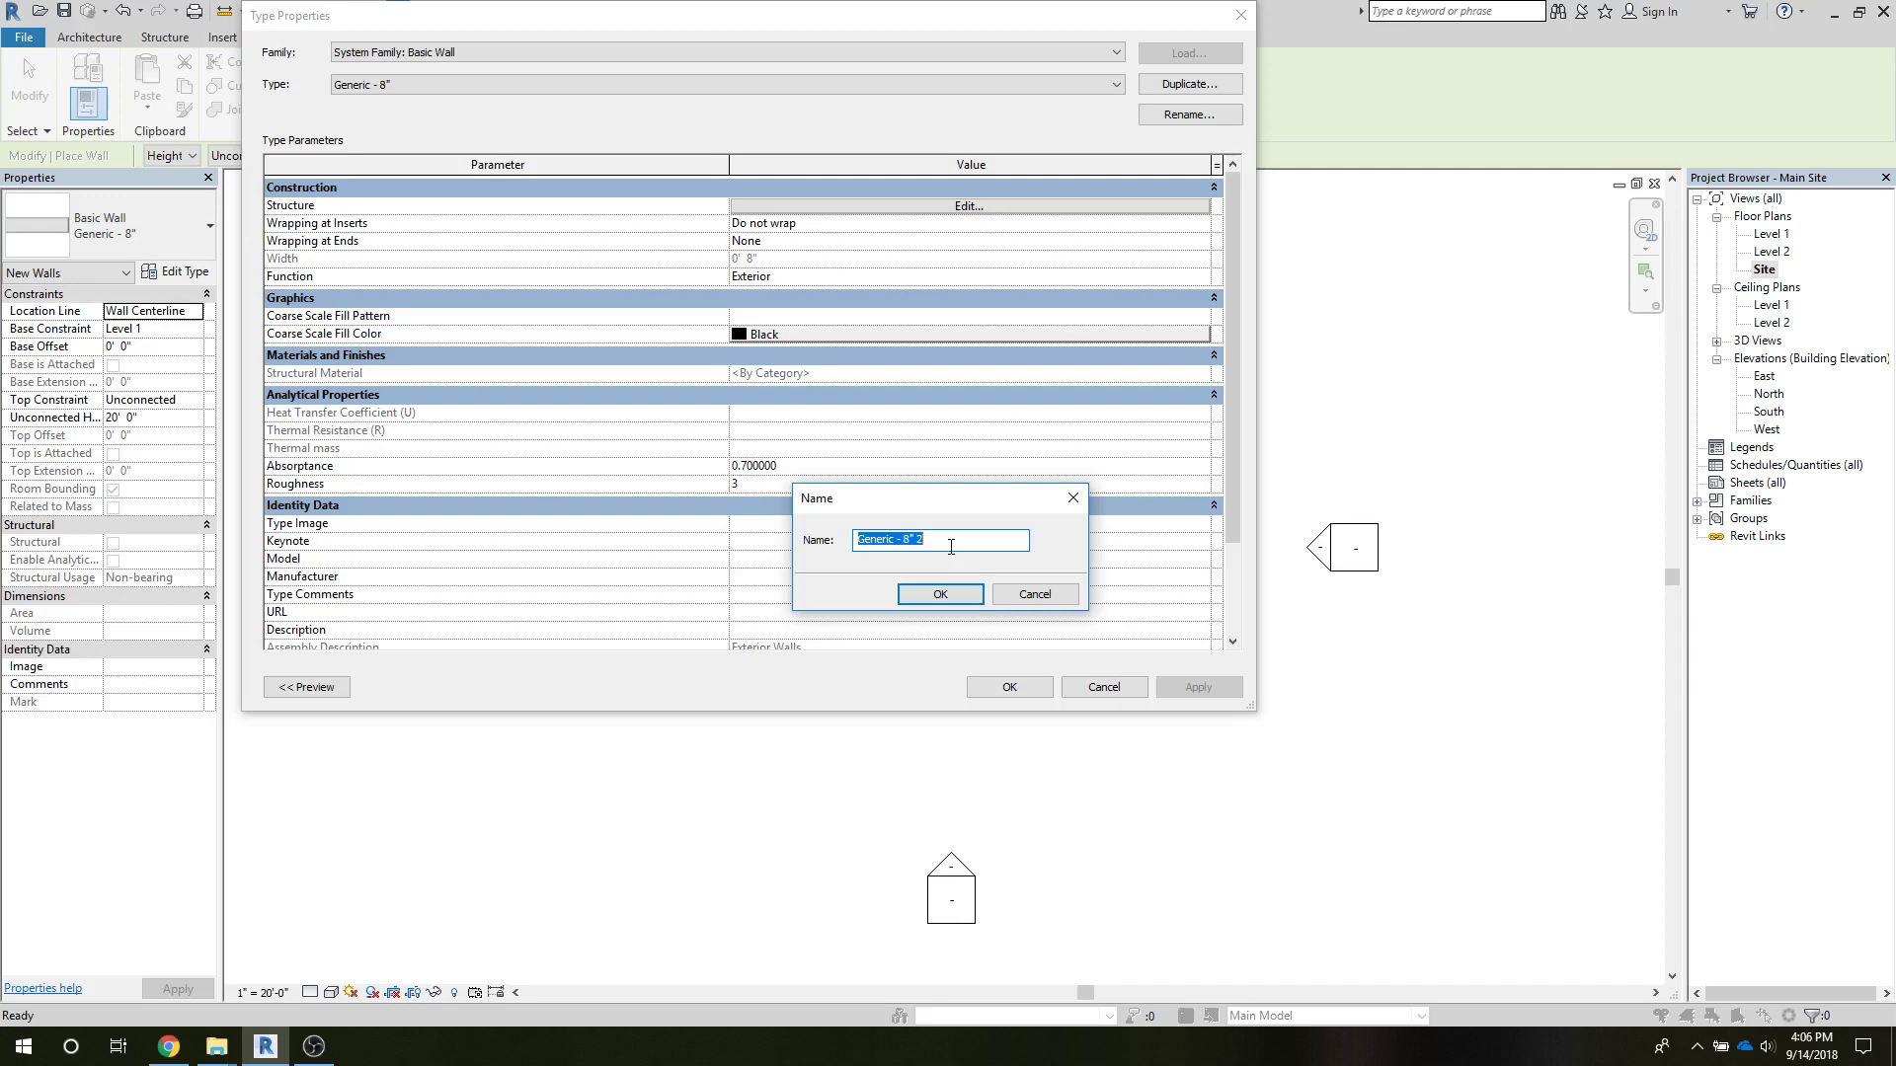
pyautogui.write('Warehouse wall')
pyautogui.click(953, 592)
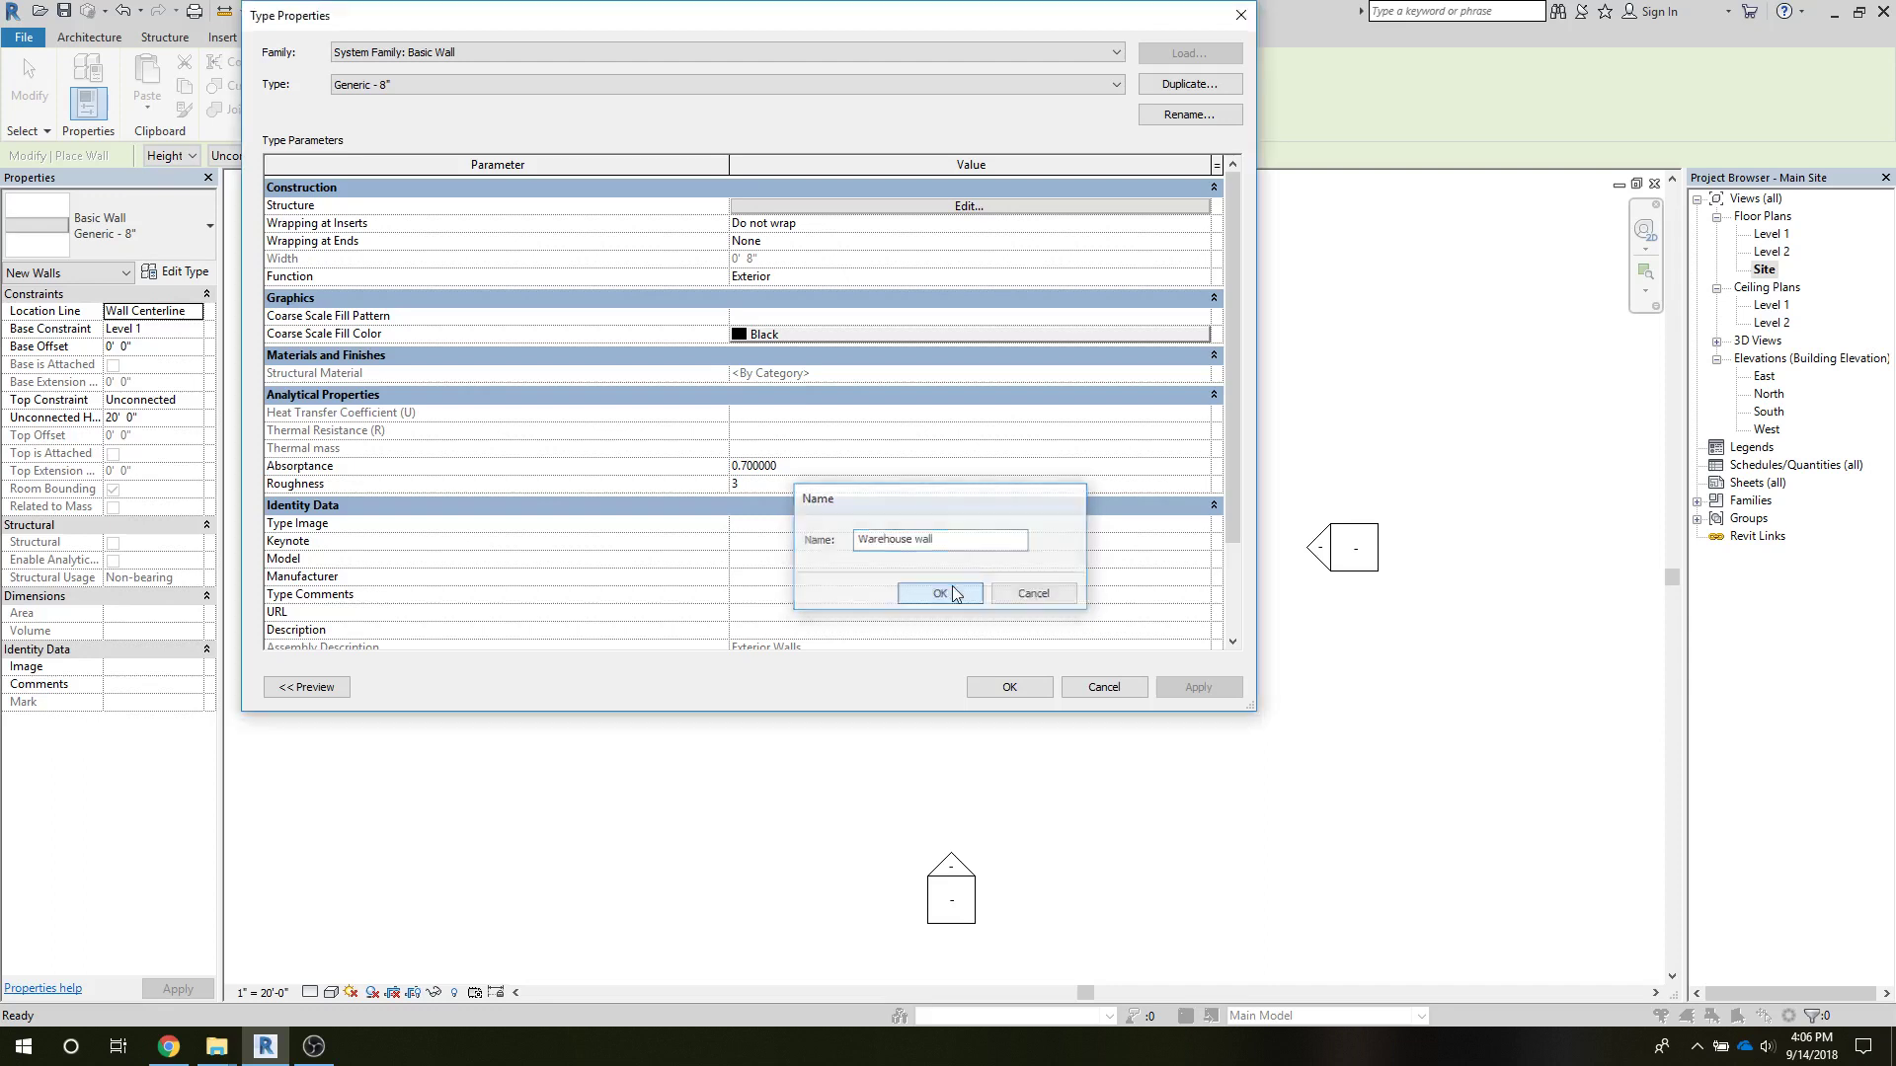
# Step: Create a new material named "Metal Siding" for the structure layer of the Warehouse wall assembly
pyautogui.click(871, 205)
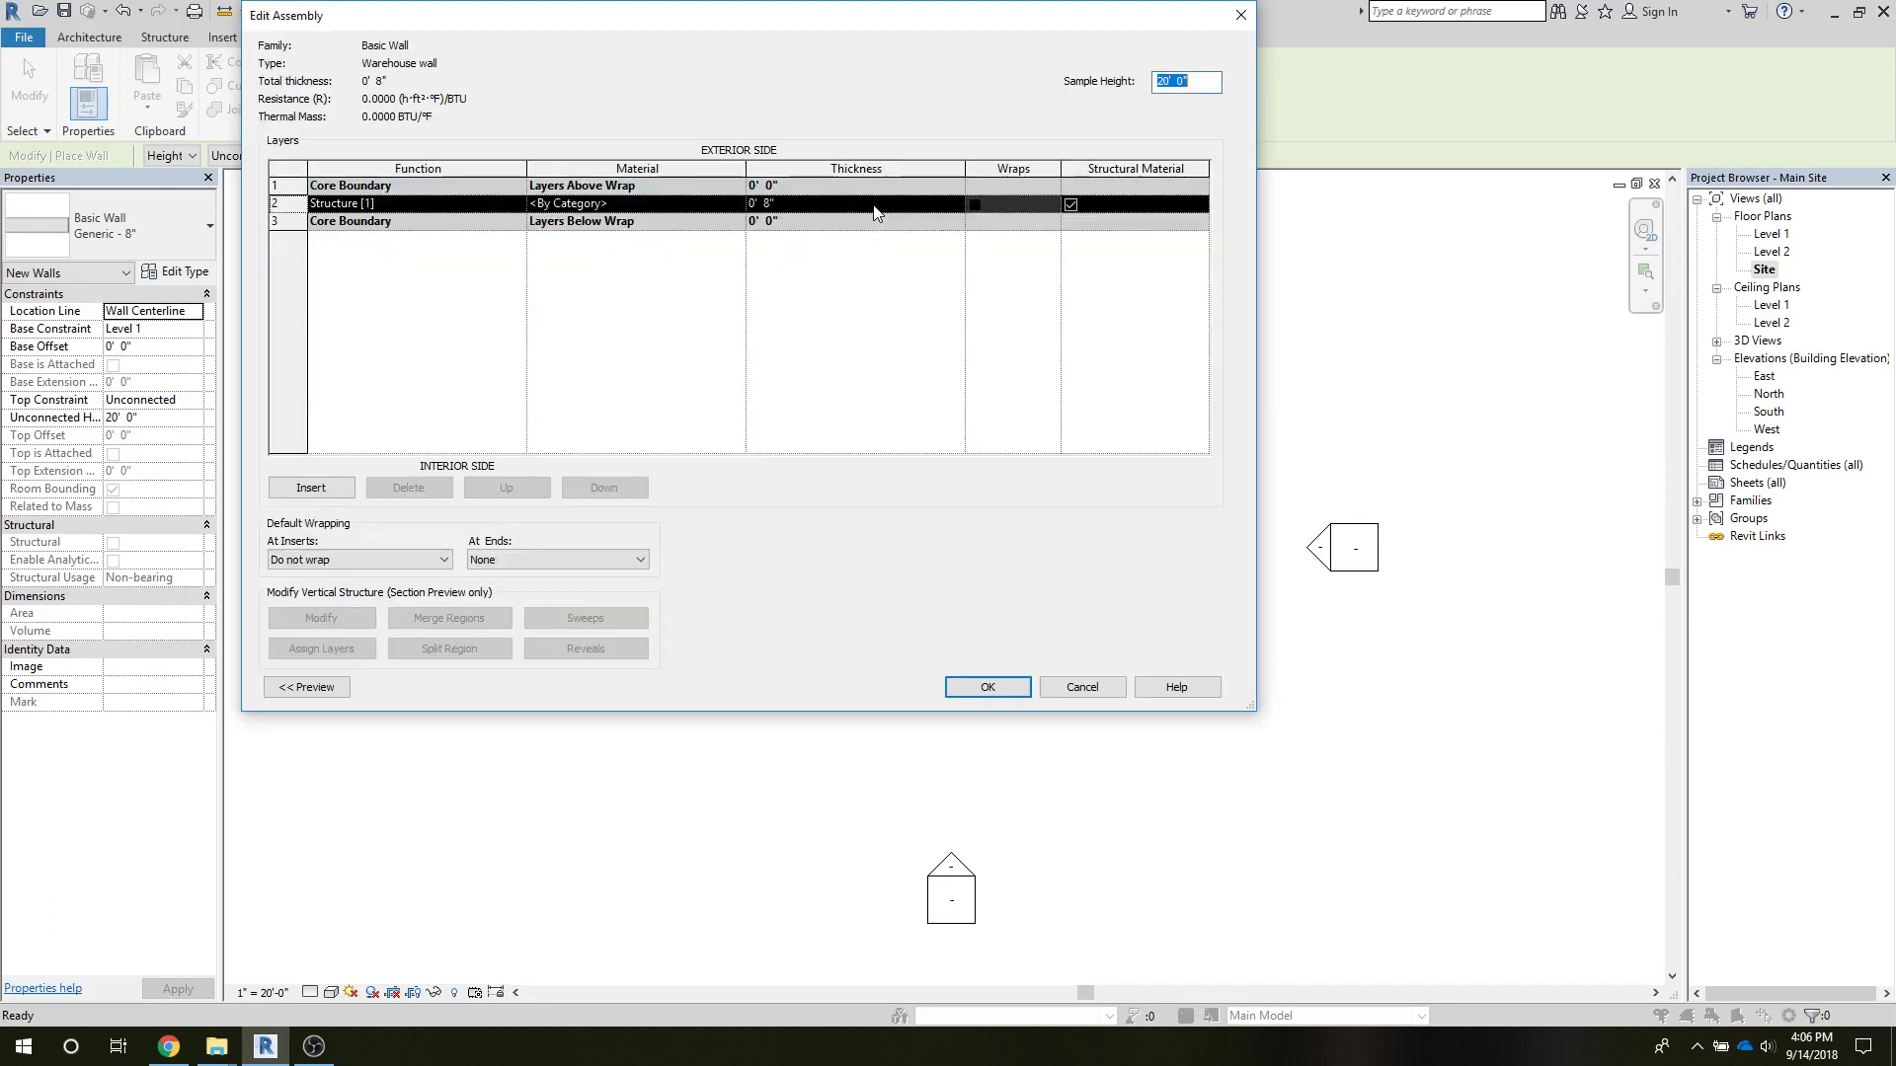
pyautogui.click(738, 205)
pyautogui.click(738, 204)
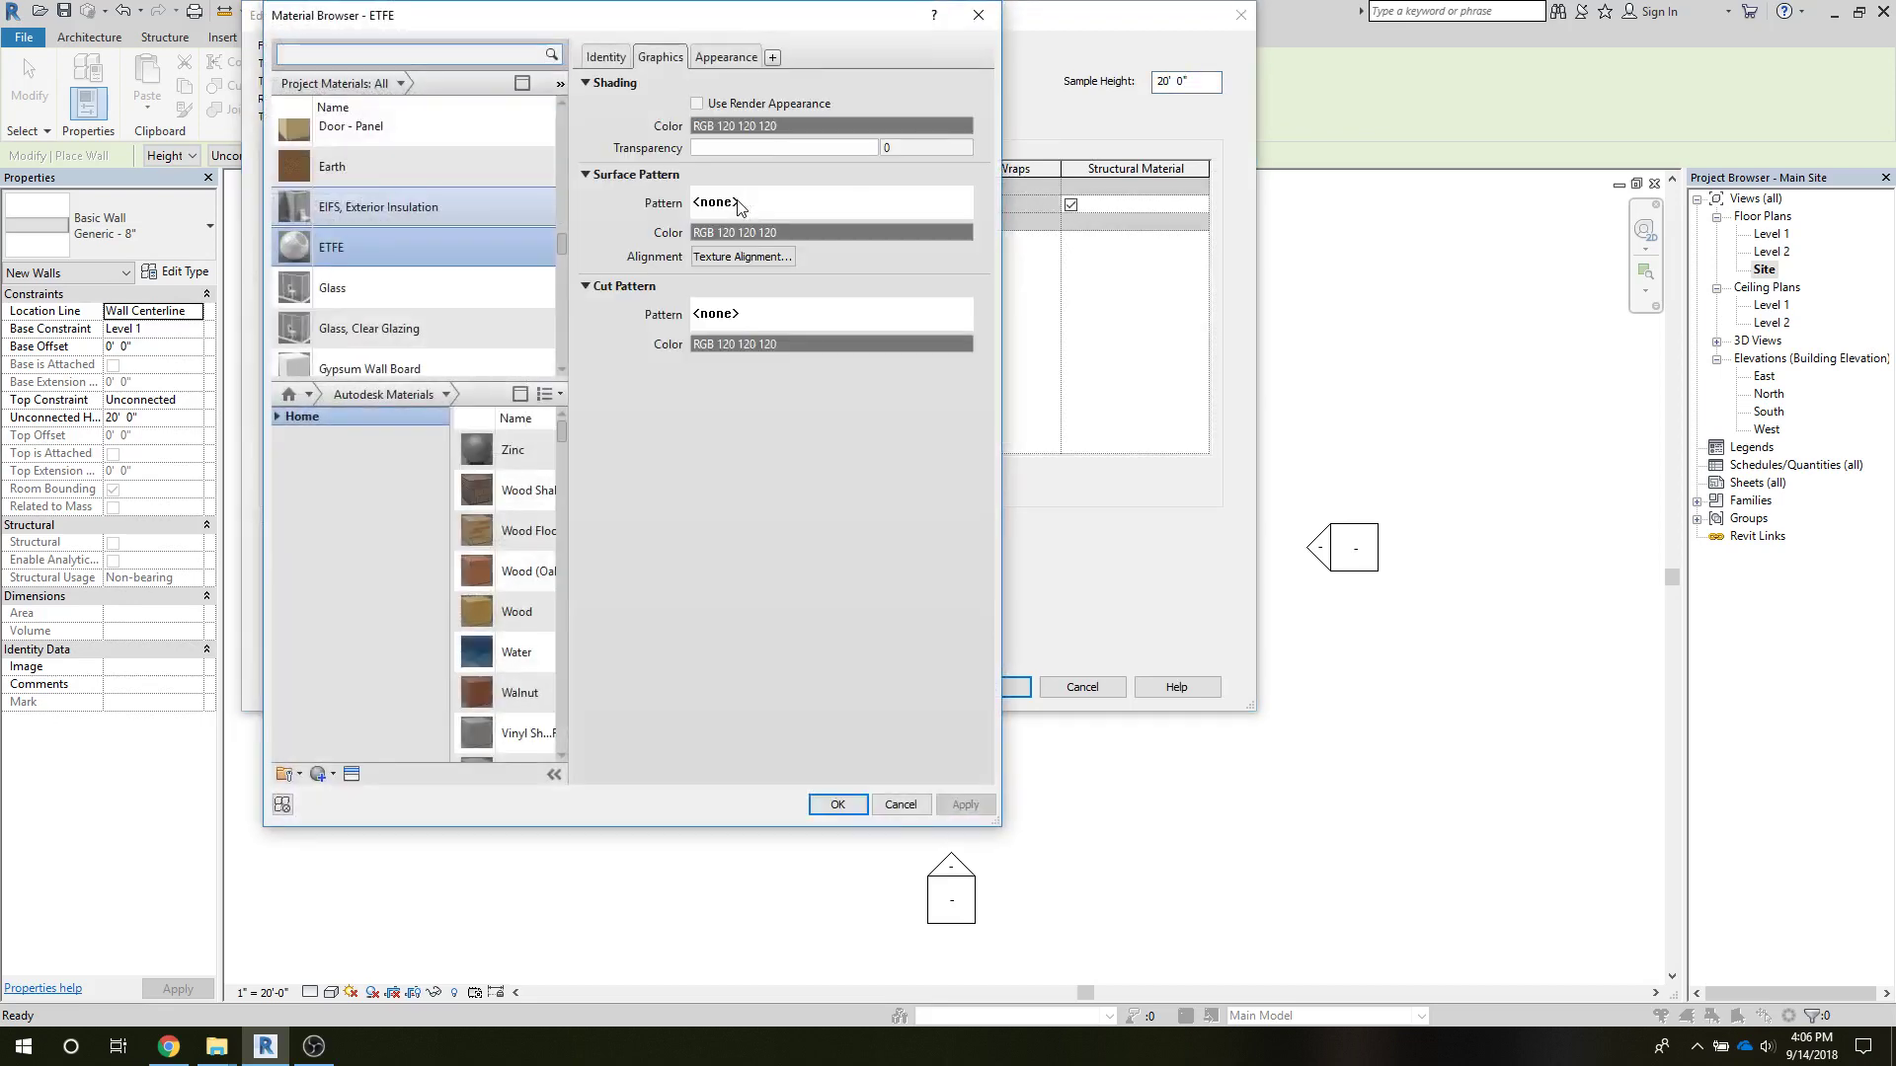
pyautogui.click(319, 774)
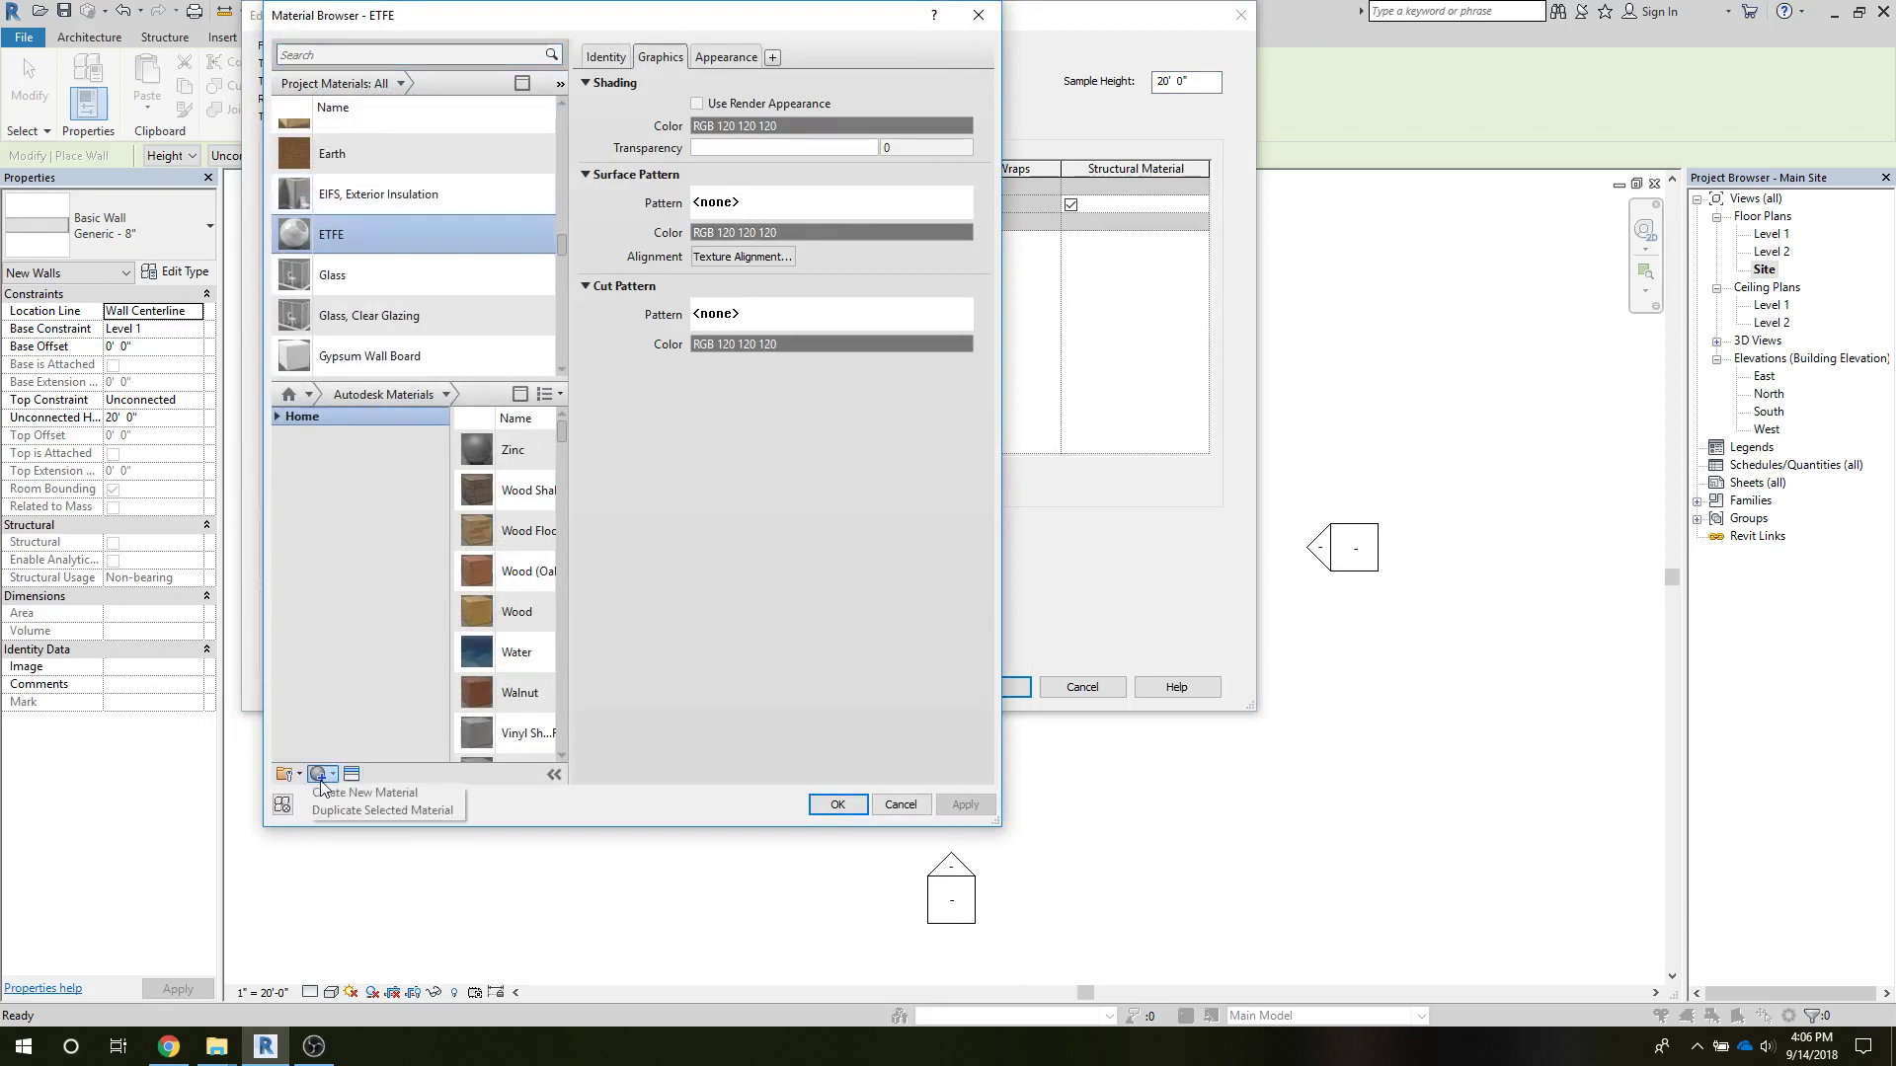
pyautogui.click(333, 794)
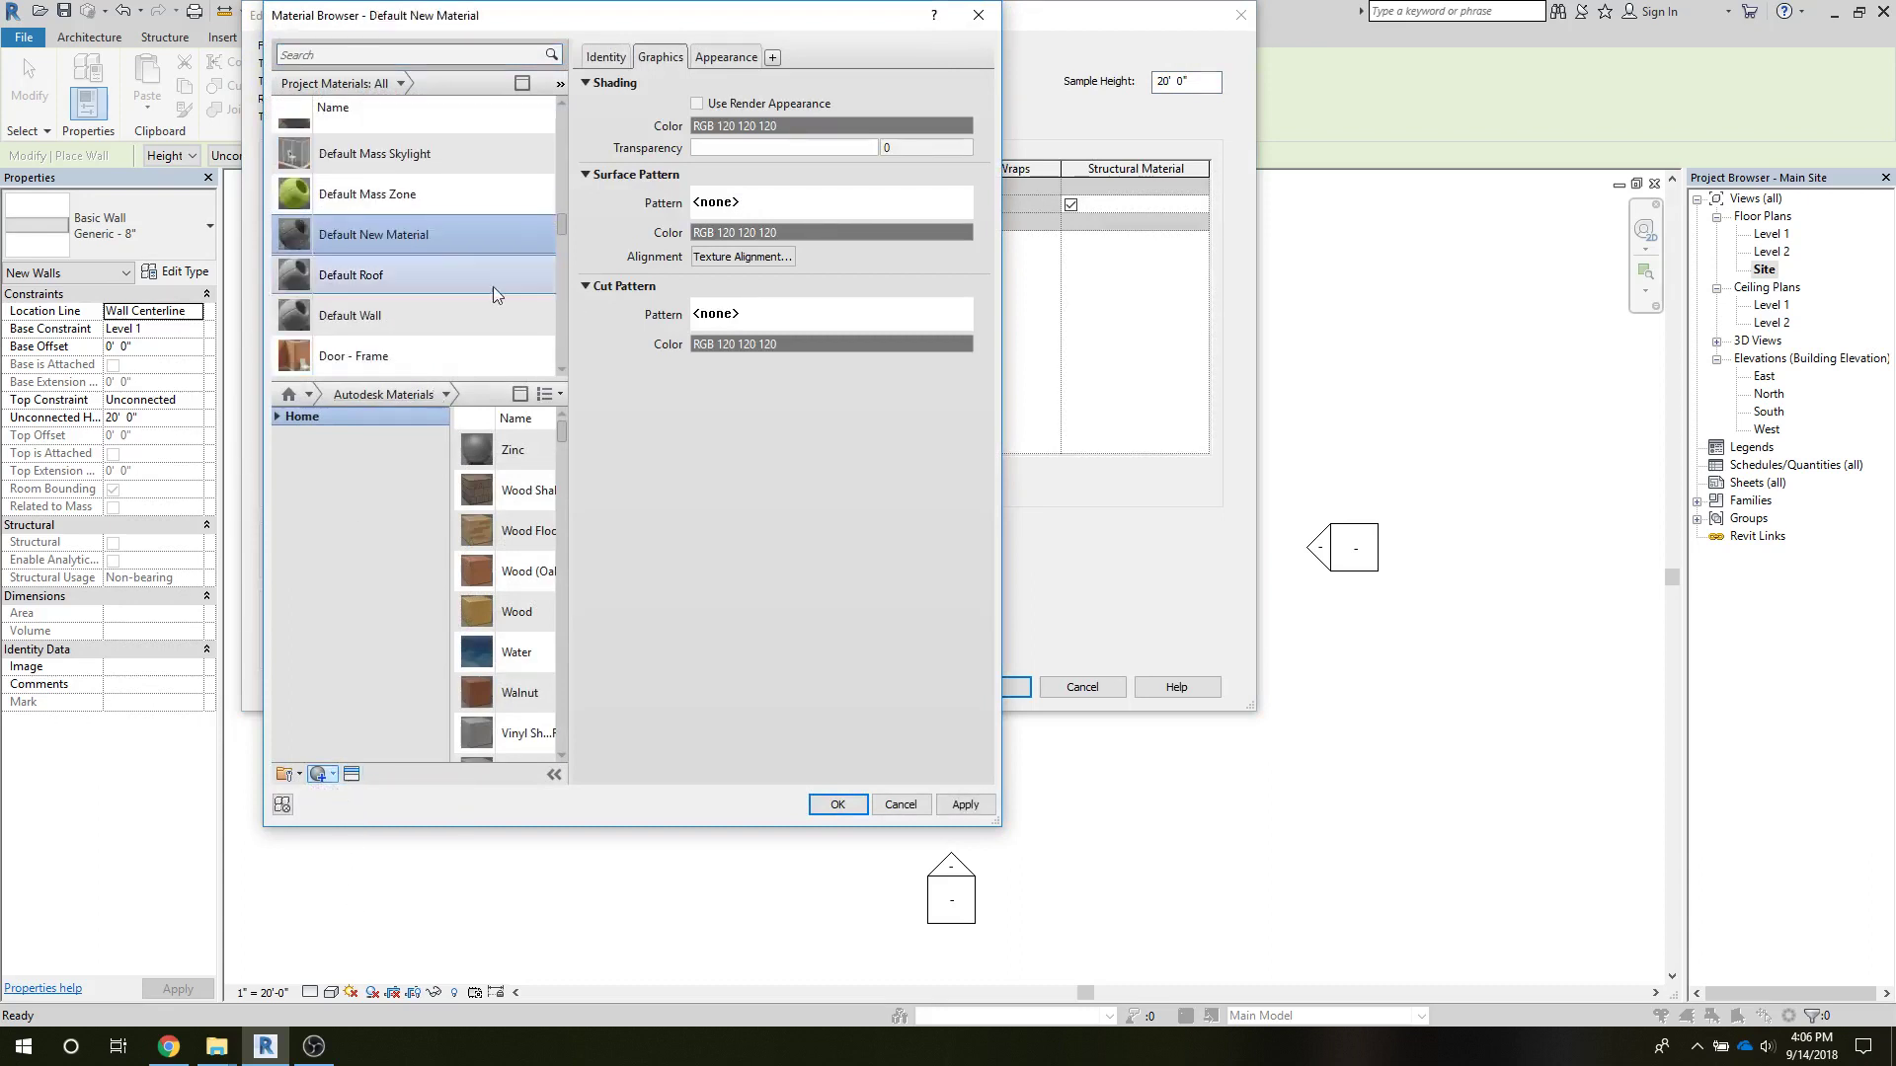
pyautogui.rightClick(432, 237)
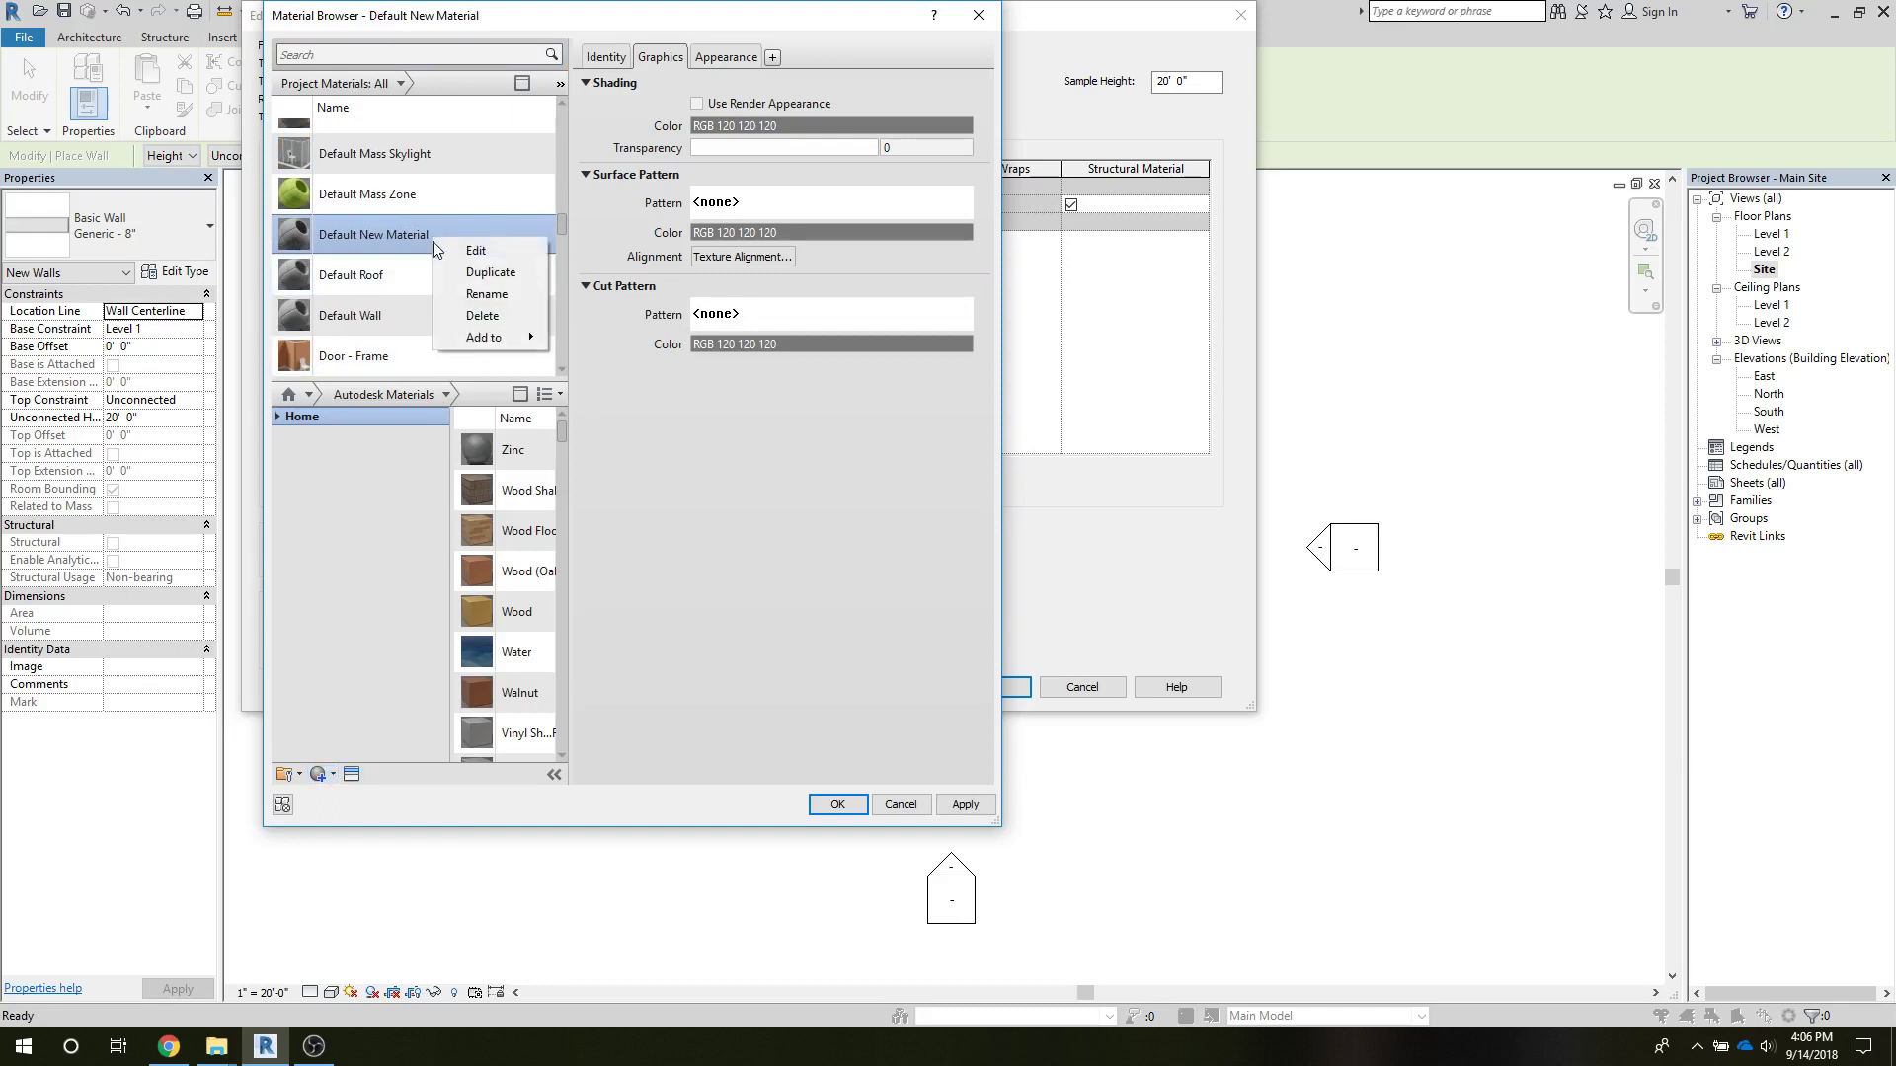
pyautogui.click(485, 295)
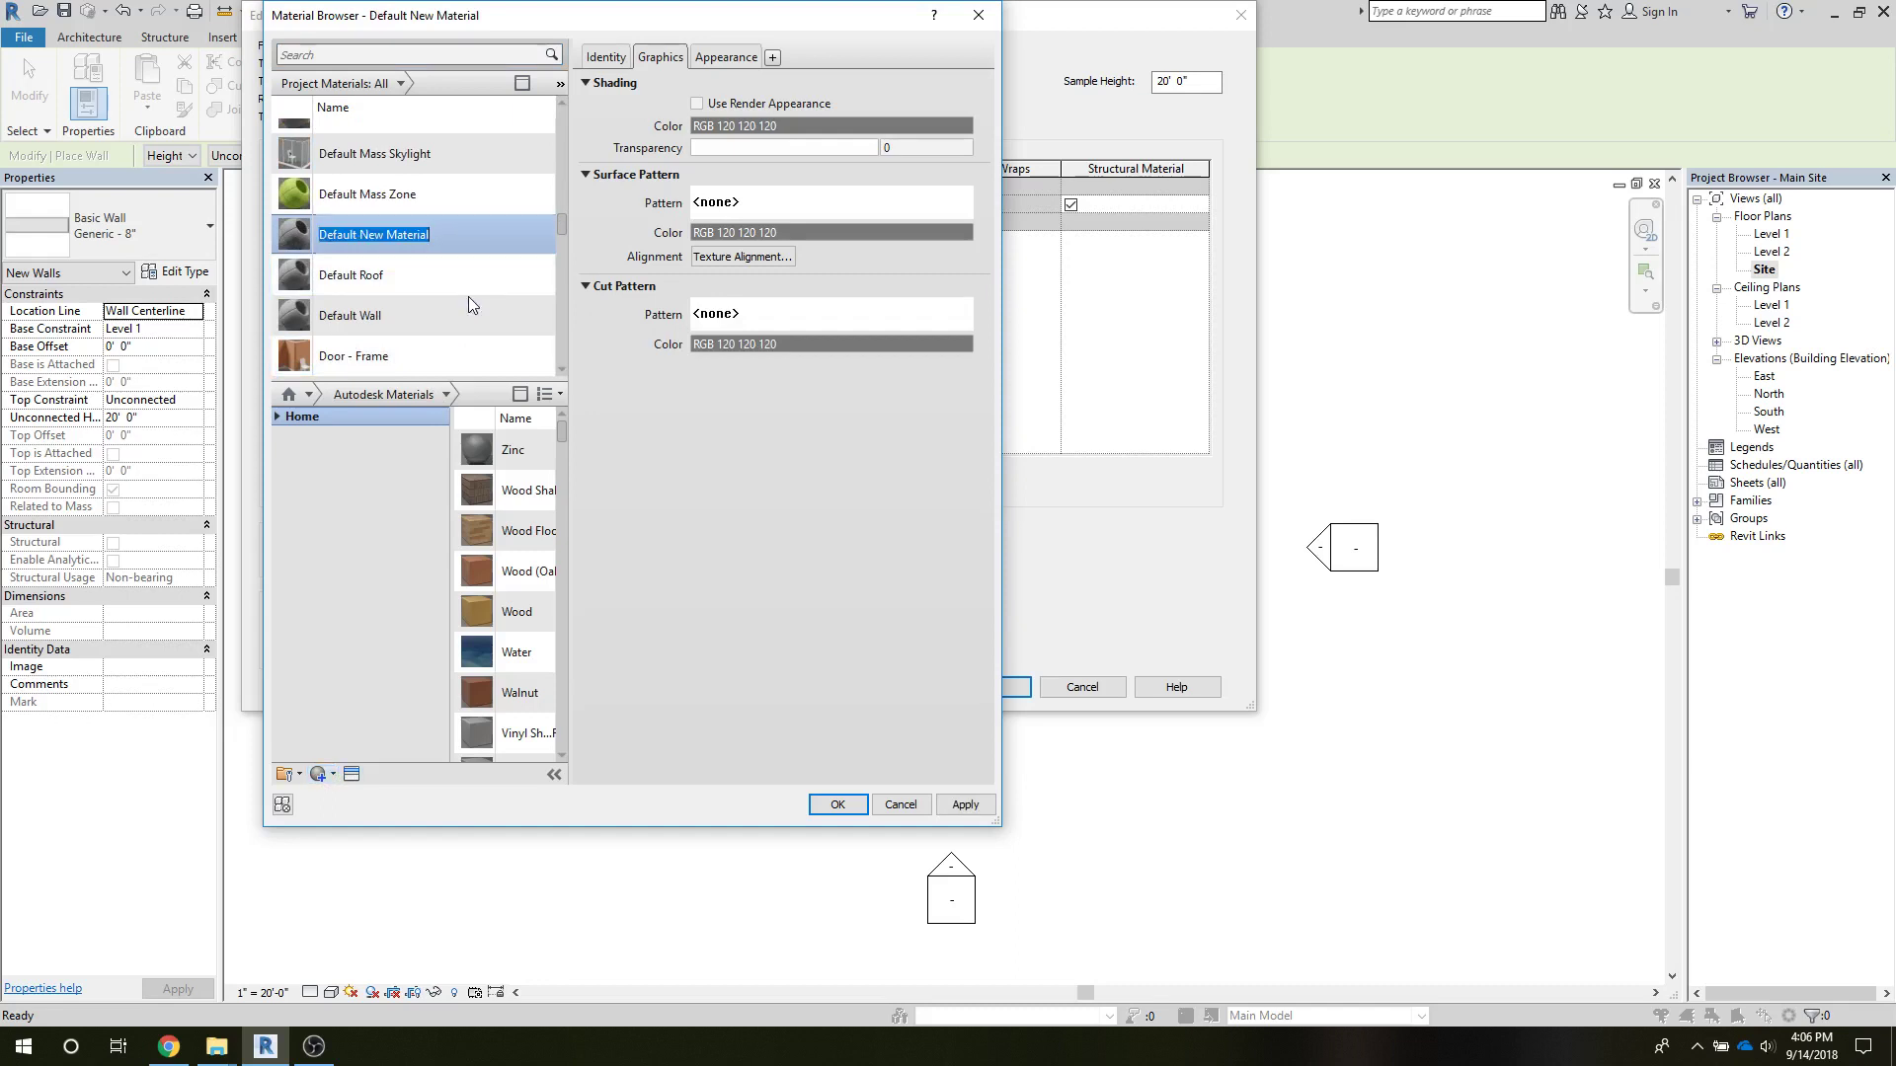
pyautogui.write('Metal Siding')
# Step: Assign the metal_corrugated5.png file as the Metal Siding material's generic appearance image
pyautogui.click(743, 56)
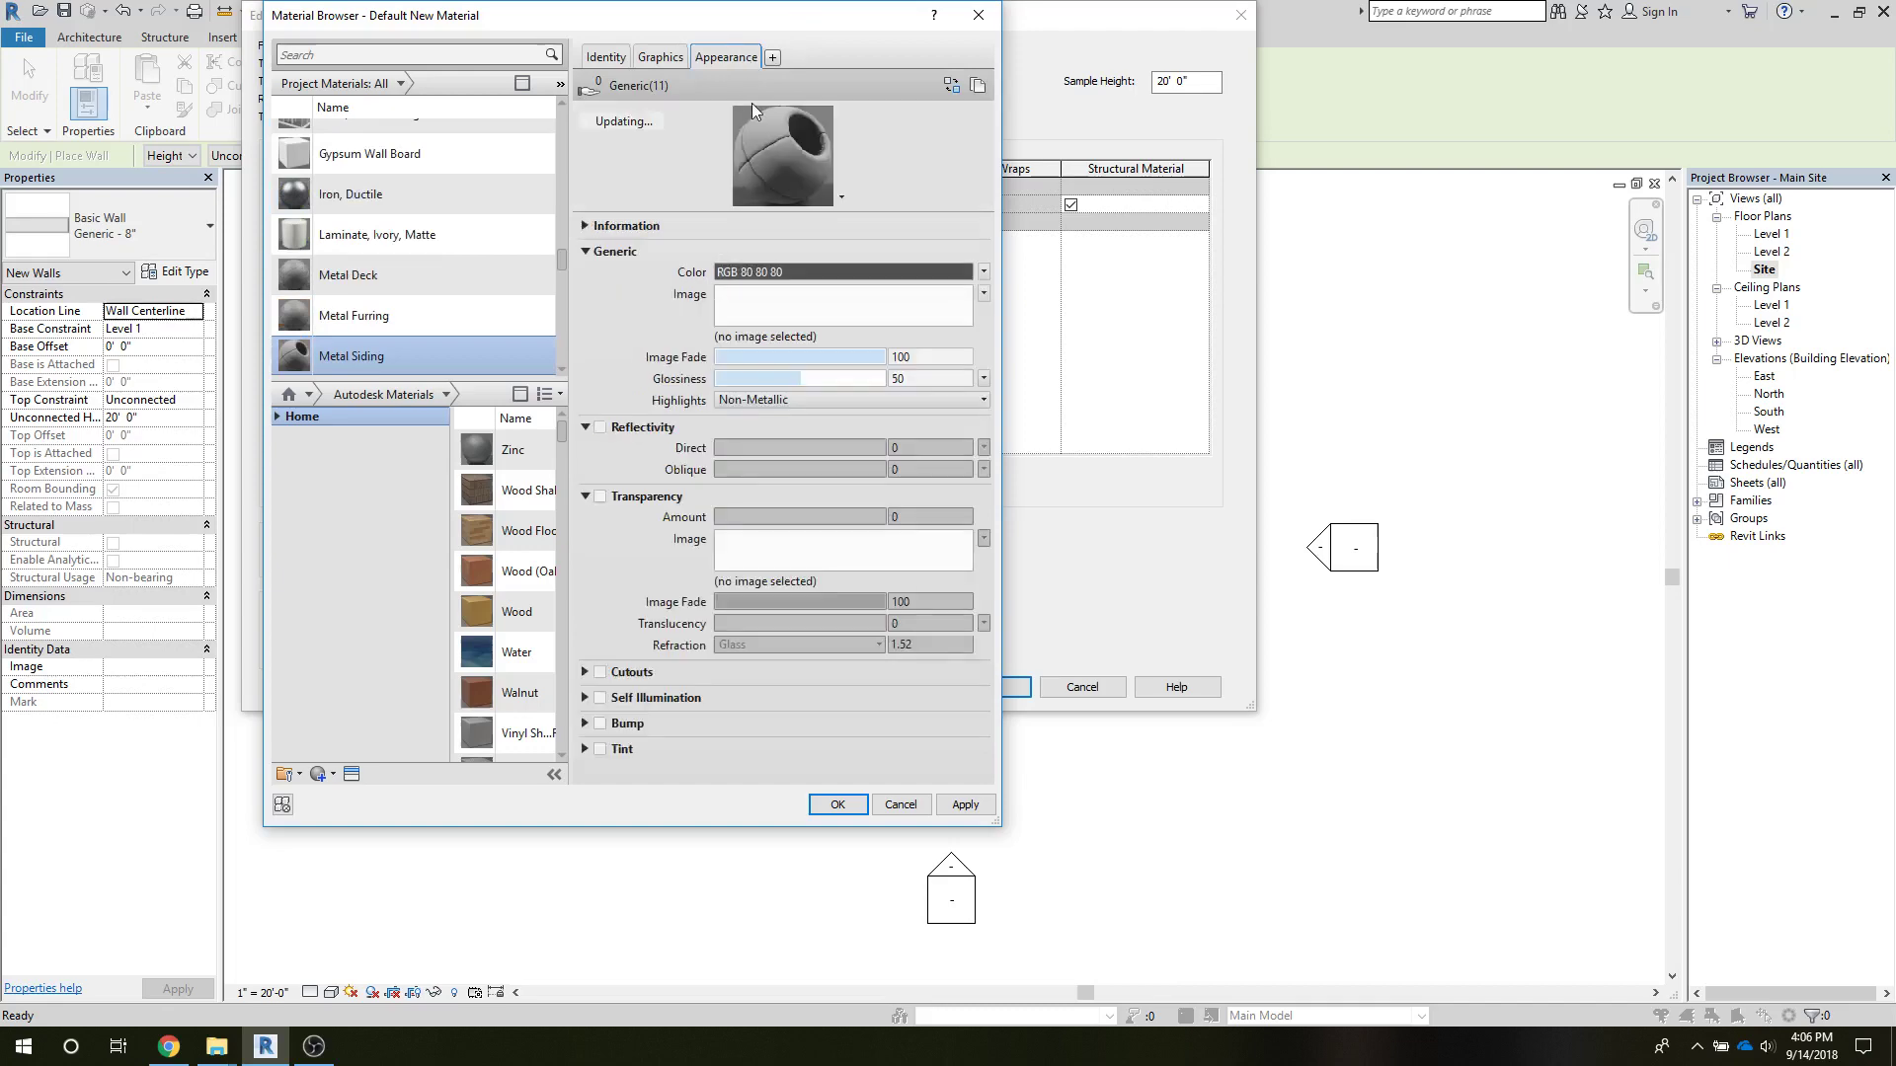
pyautogui.click(858, 320)
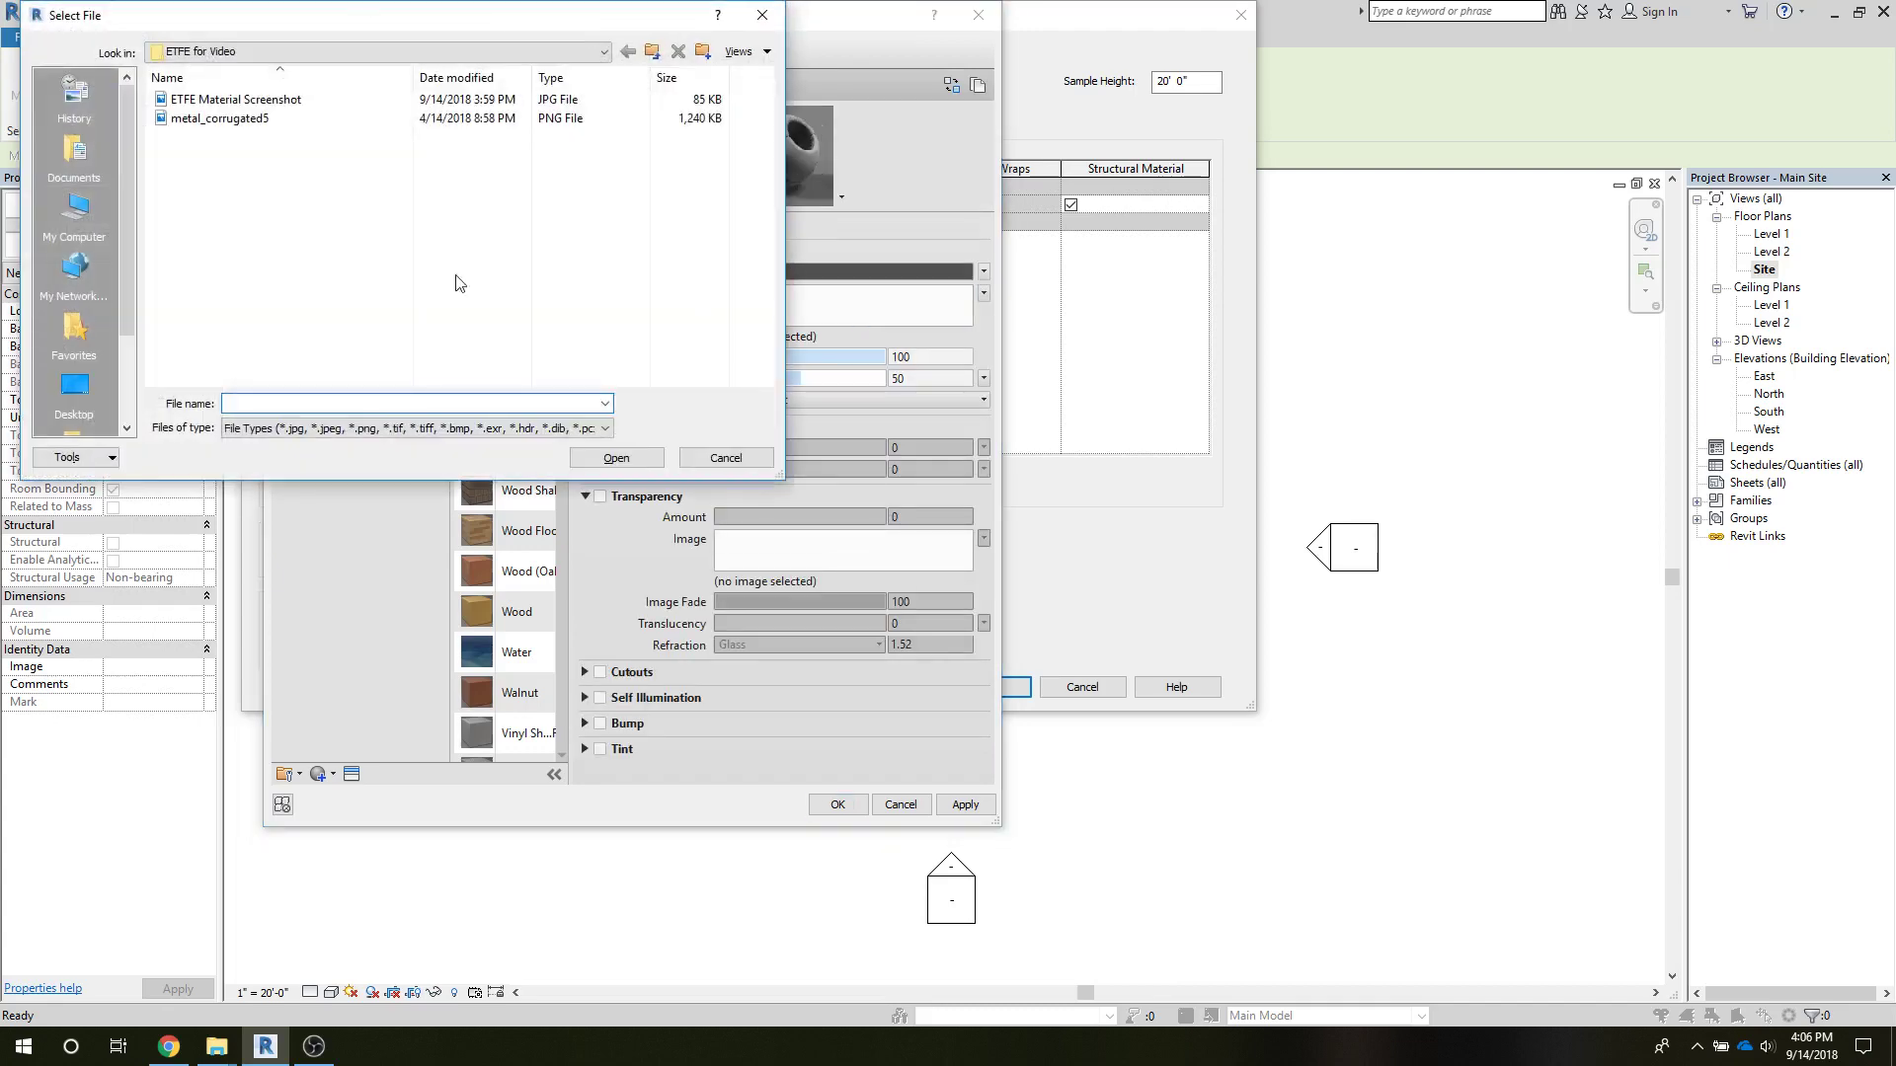
pyautogui.click(187, 120)
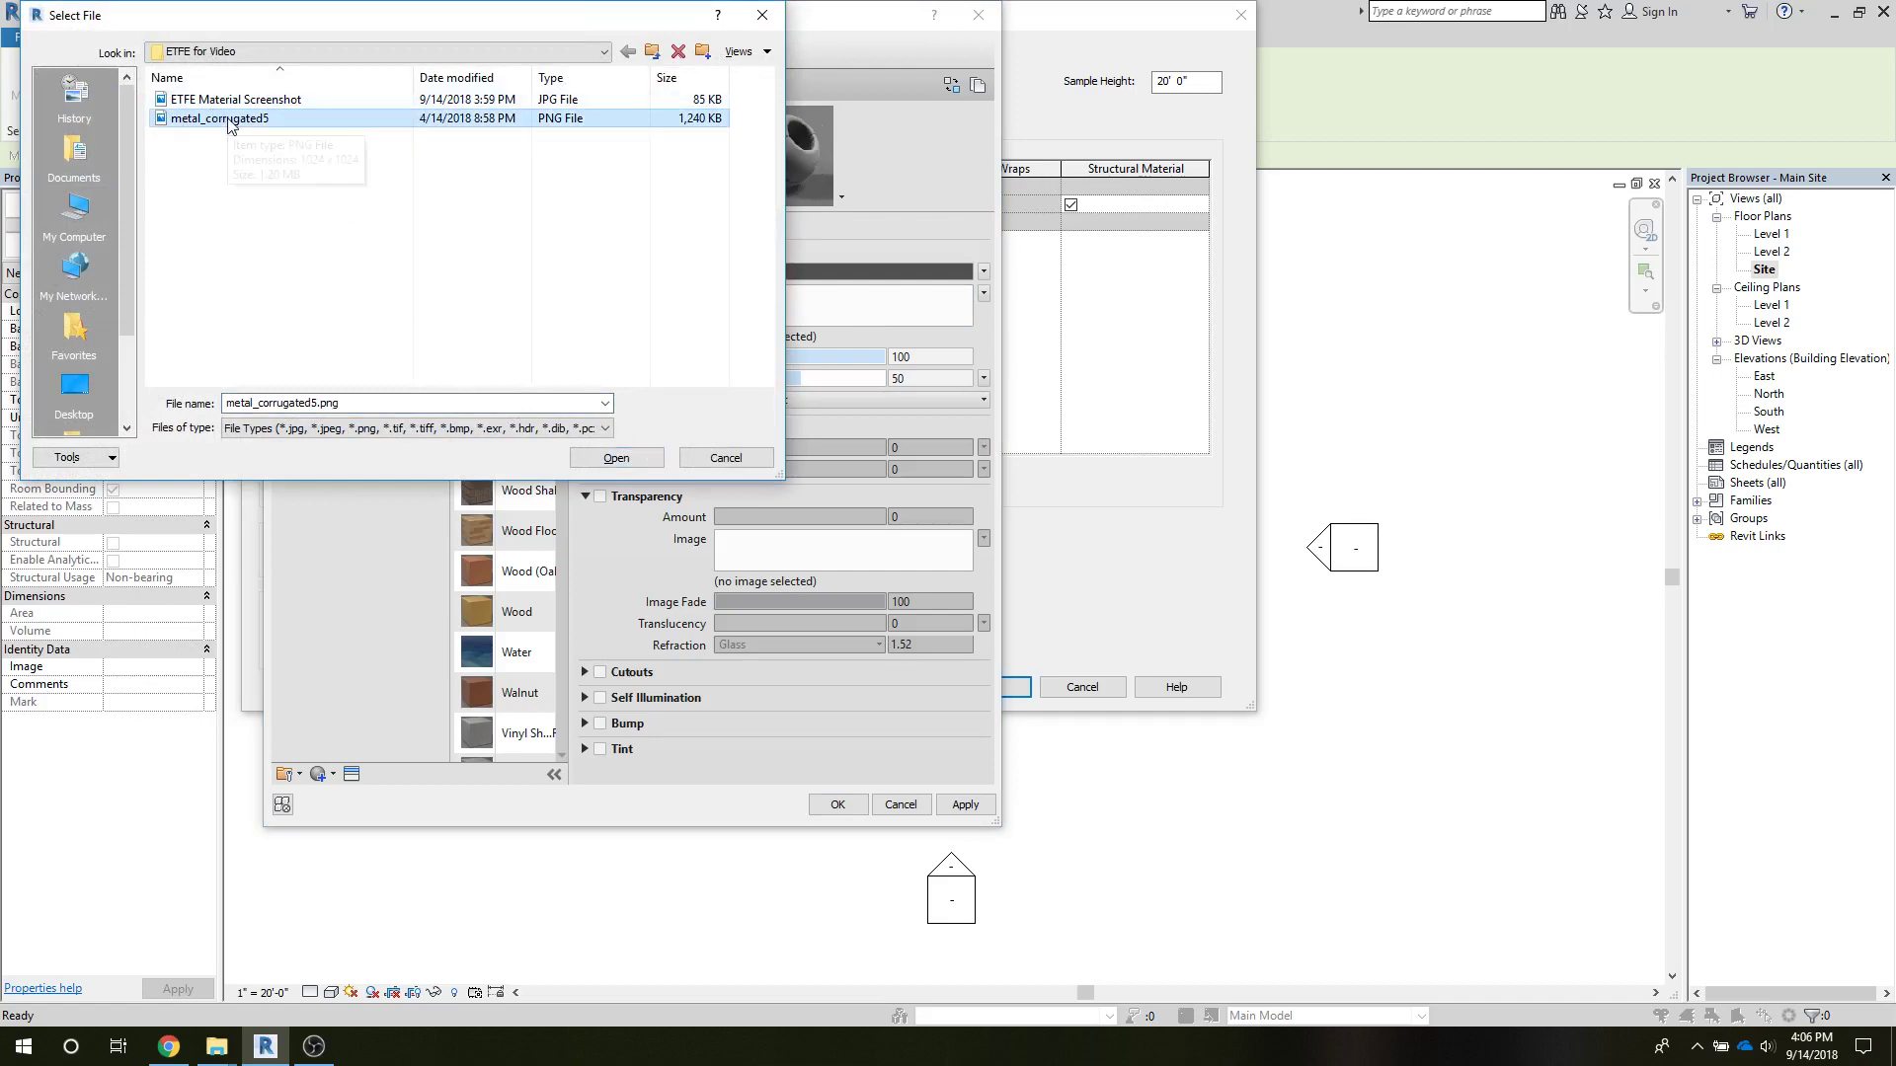
pyautogui.click(622, 458)
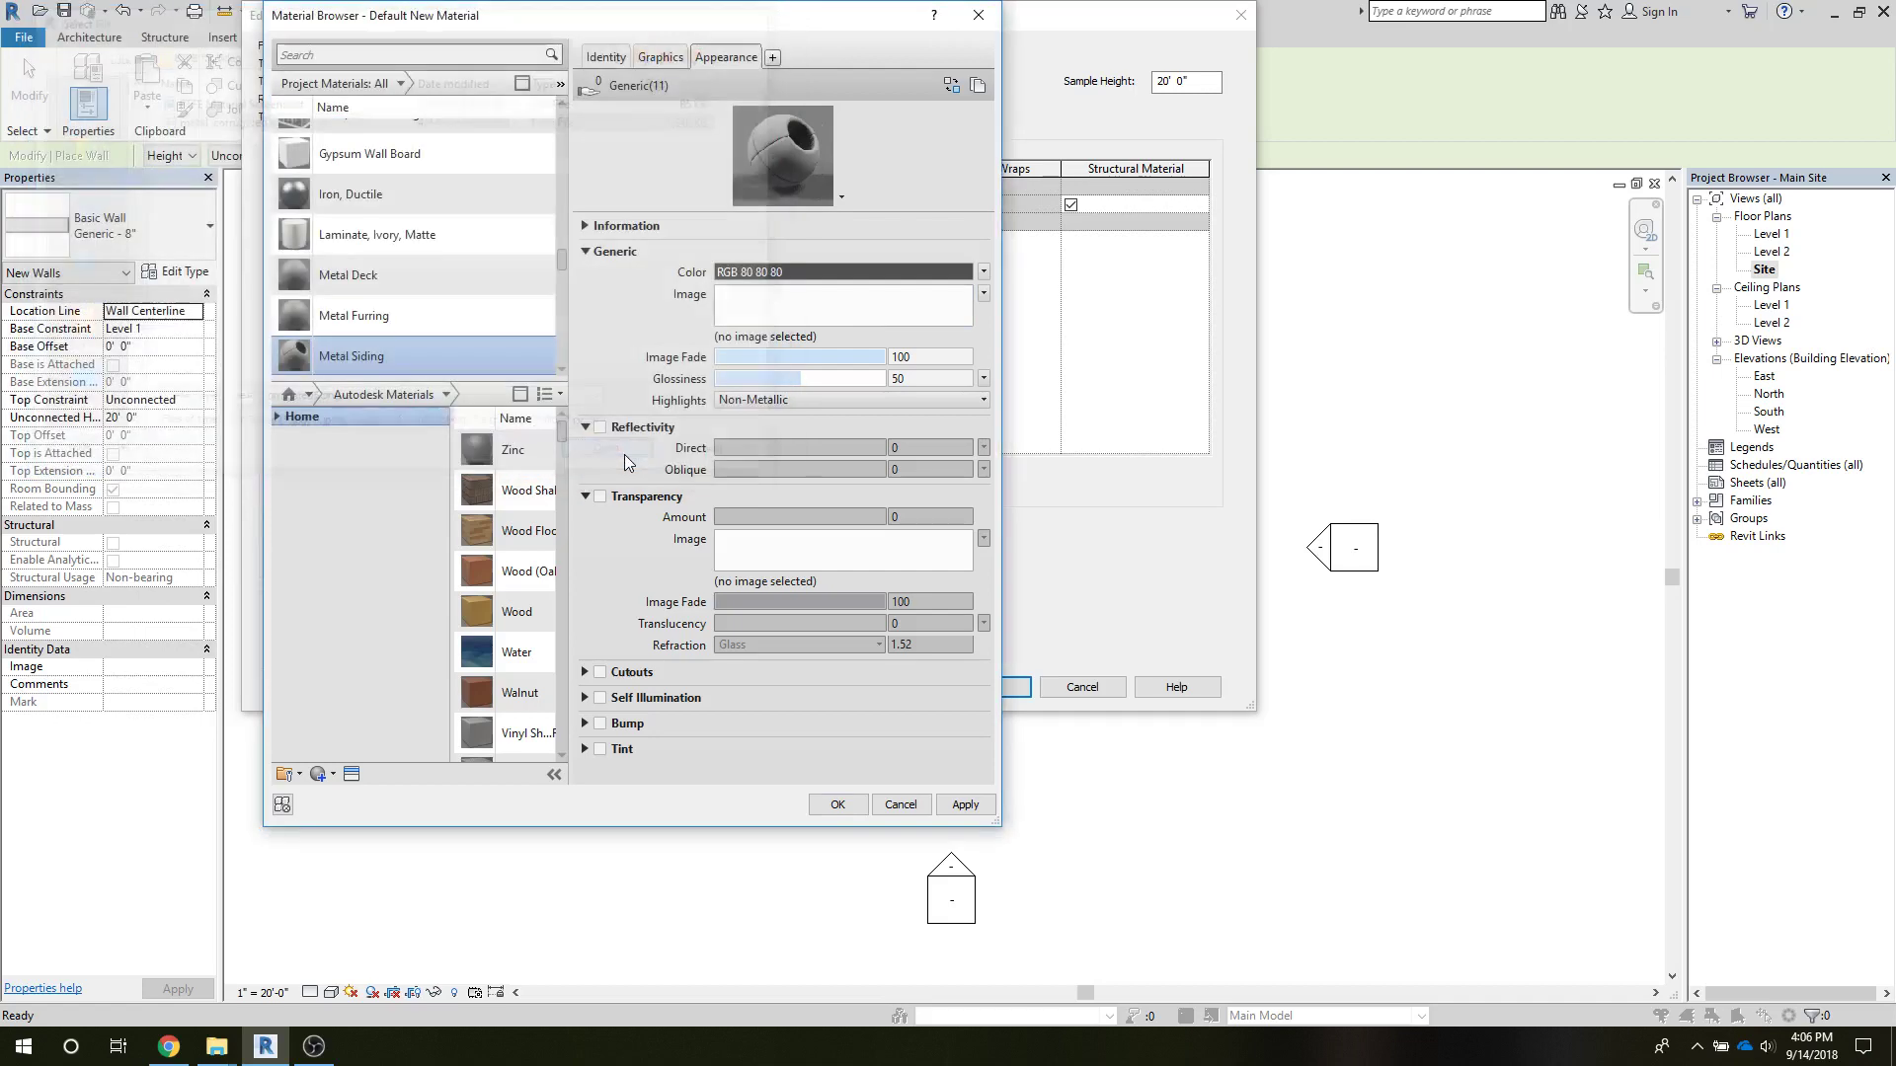
# Step: Edit the corrugated metal texture and set its rotation to 90° so the ribs run vertically
pyautogui.click(984, 294)
pyautogui.click(942, 478)
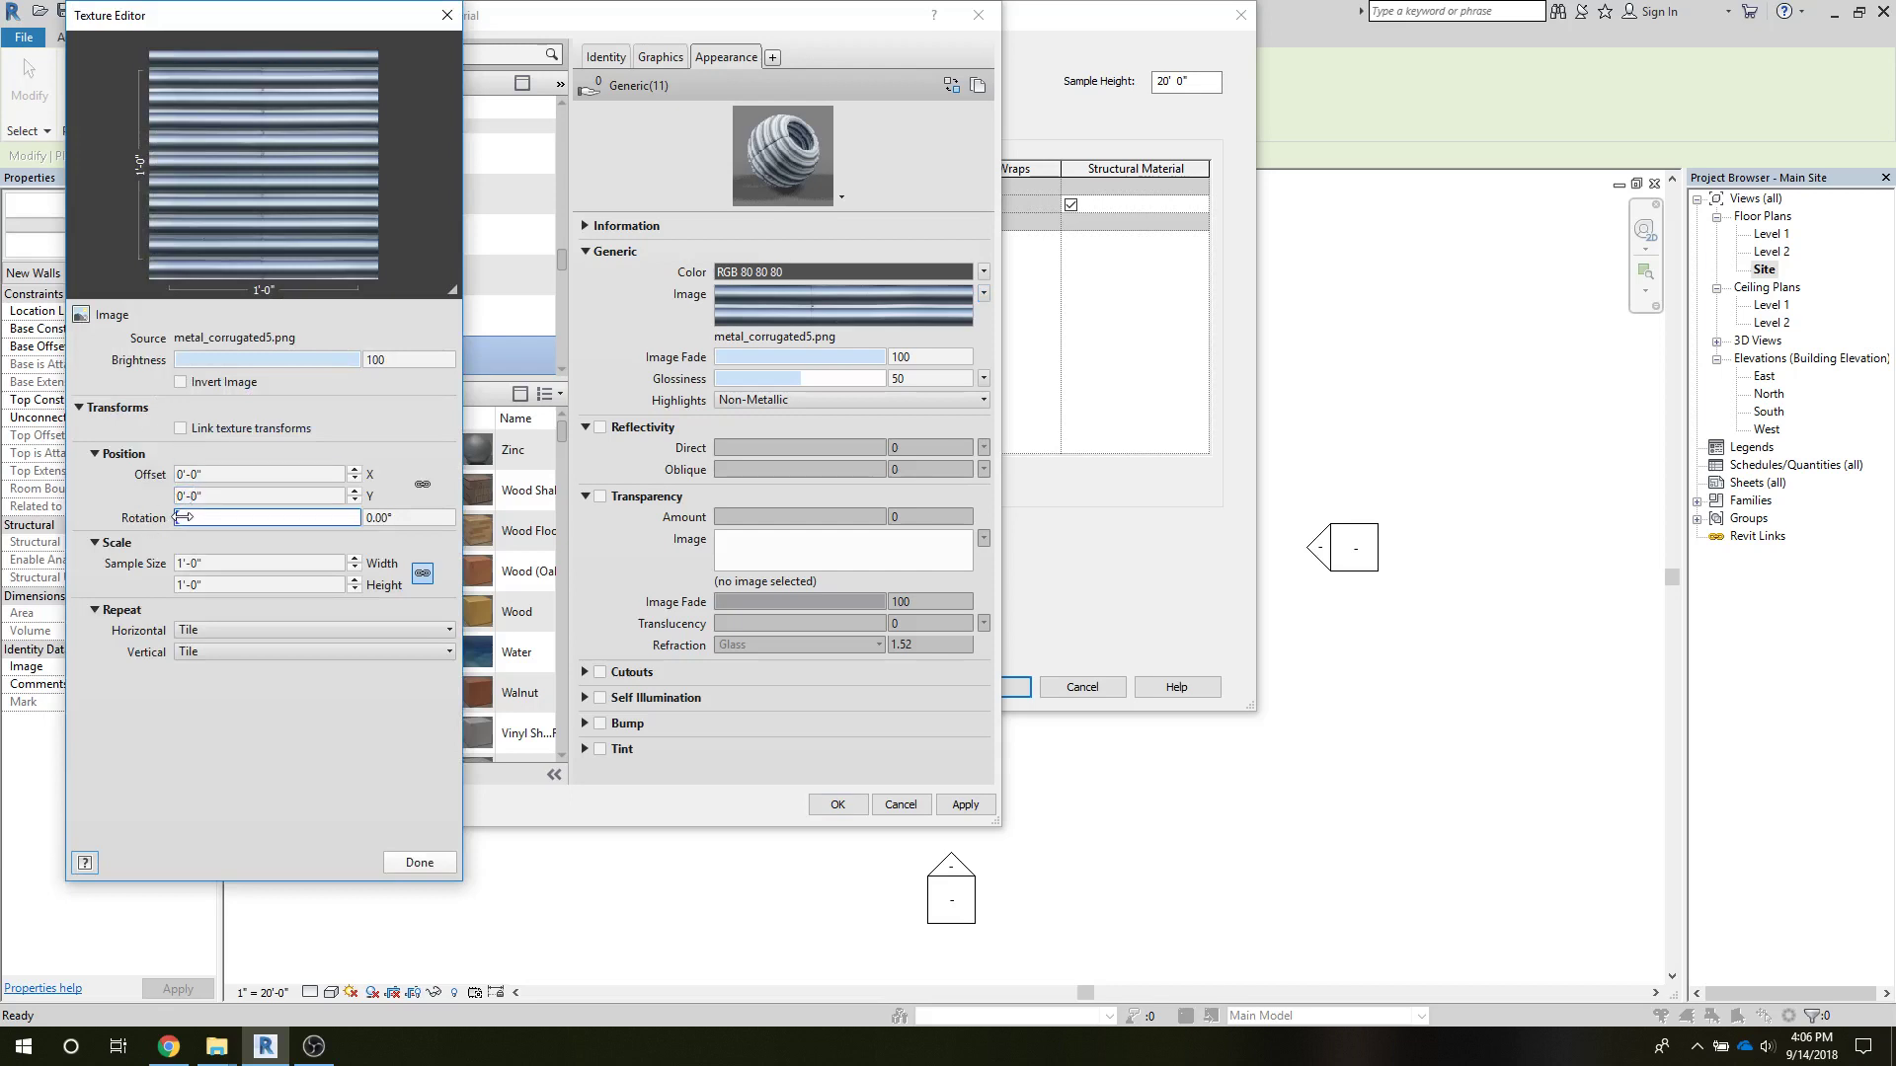
pyautogui.click(278, 521)
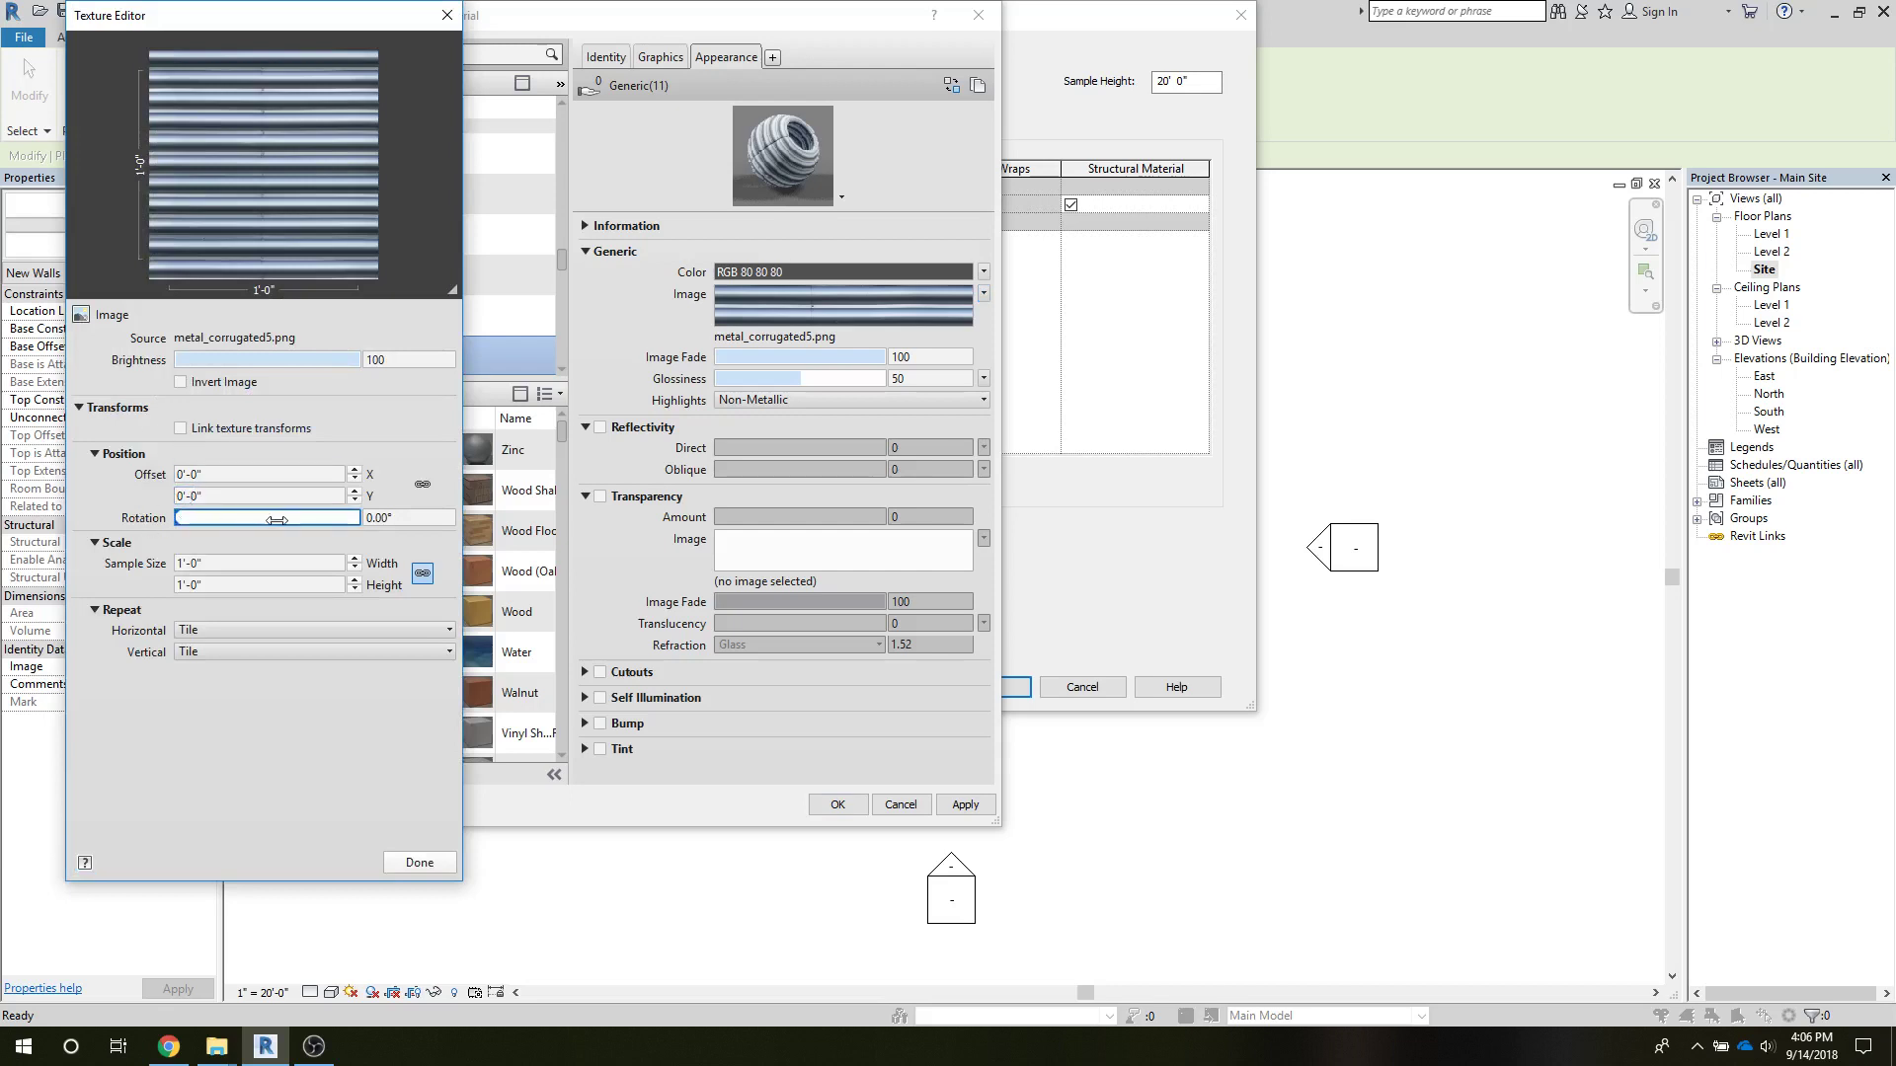
pyautogui.click(397, 518)
pyautogui.doubleClick(449, 521)
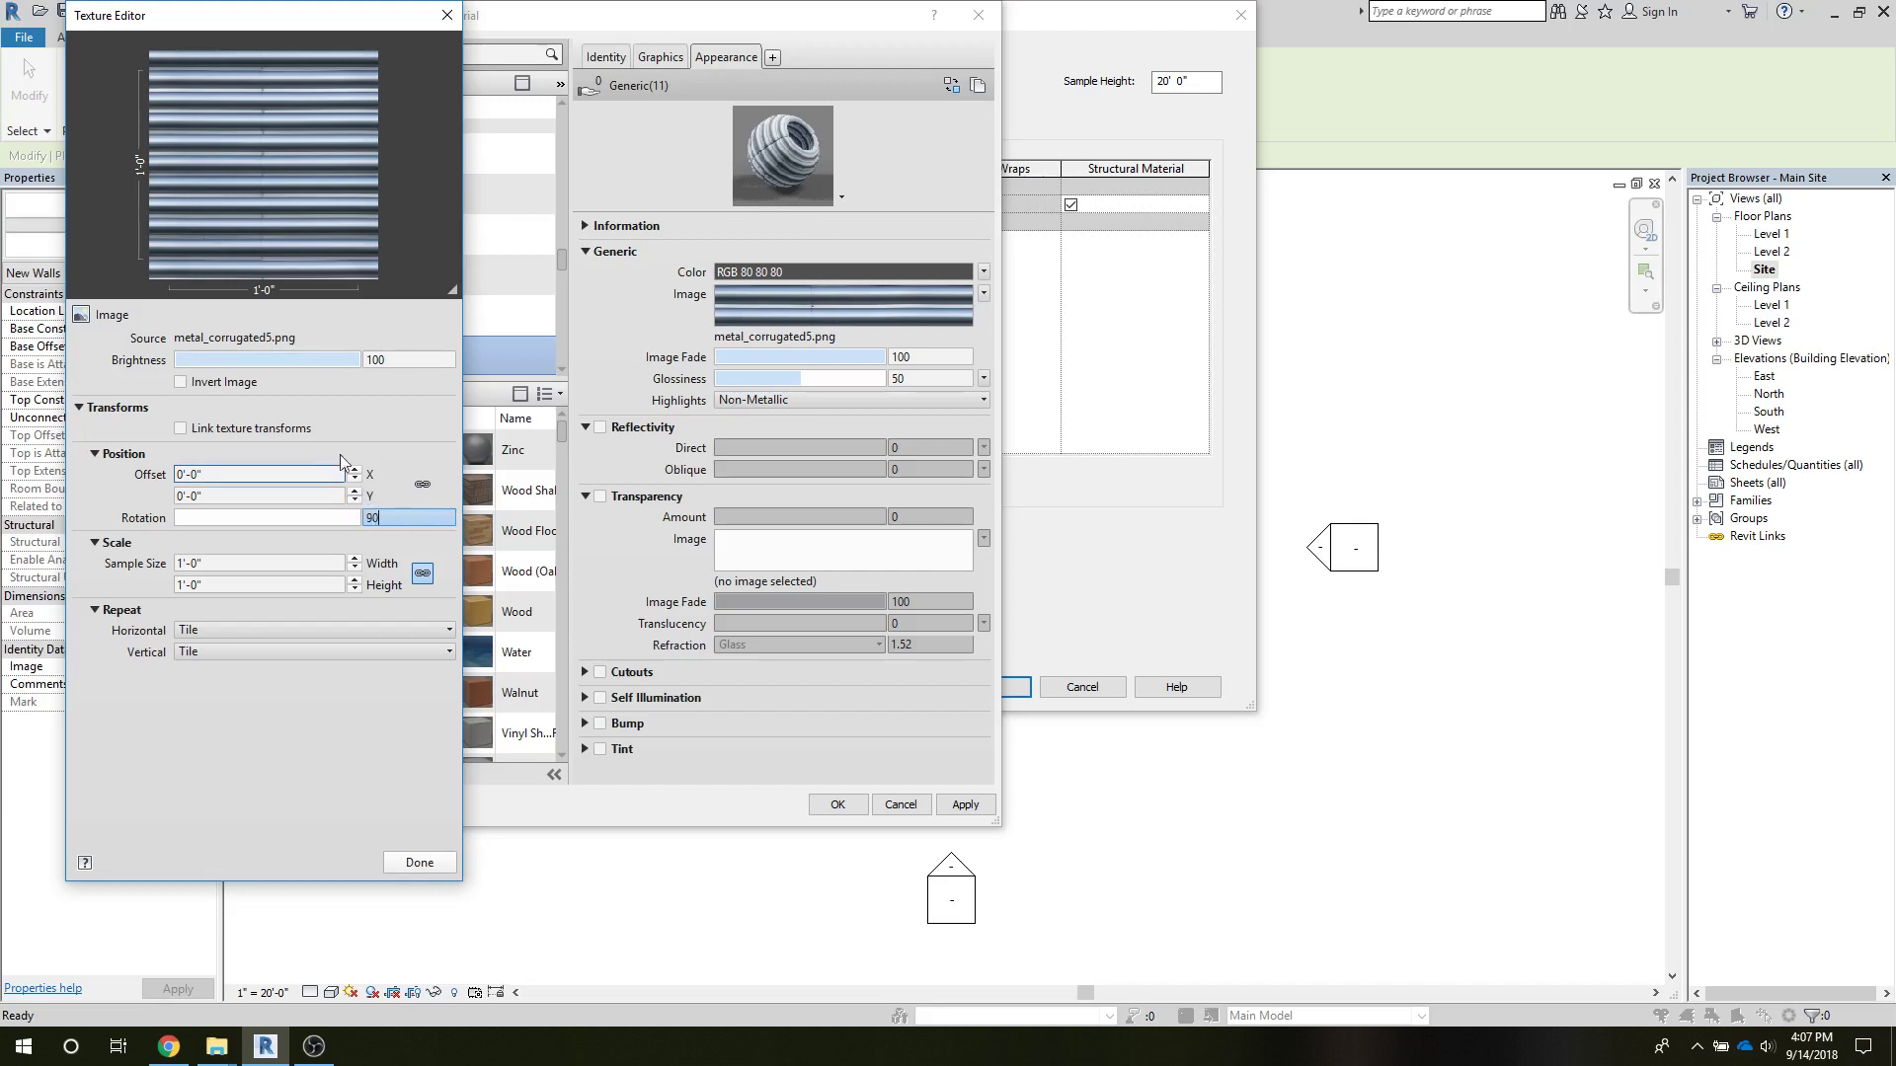
pyautogui.write('90')
pyautogui.click(299, 520)
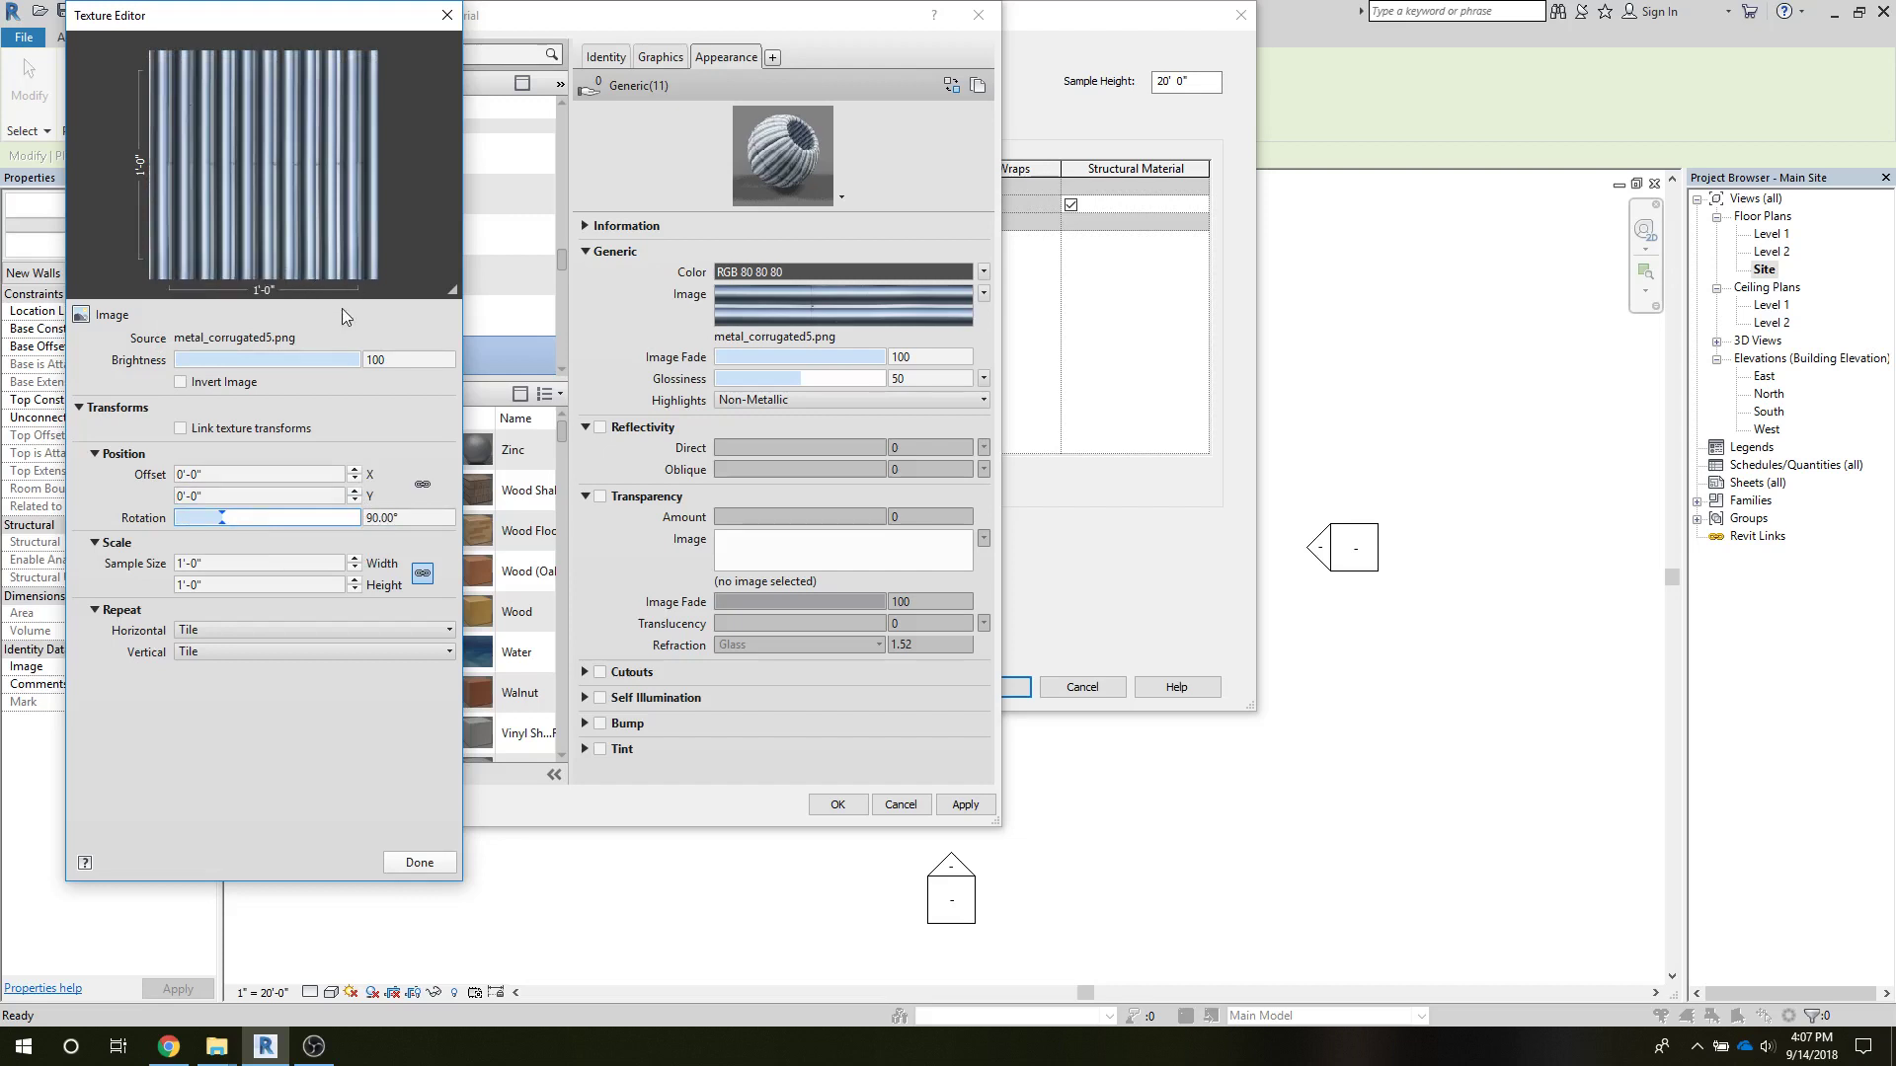
# Step: Set the texture's sample size to 10'-0" in width and height and finish editing the texture
pyautogui.click(193, 565)
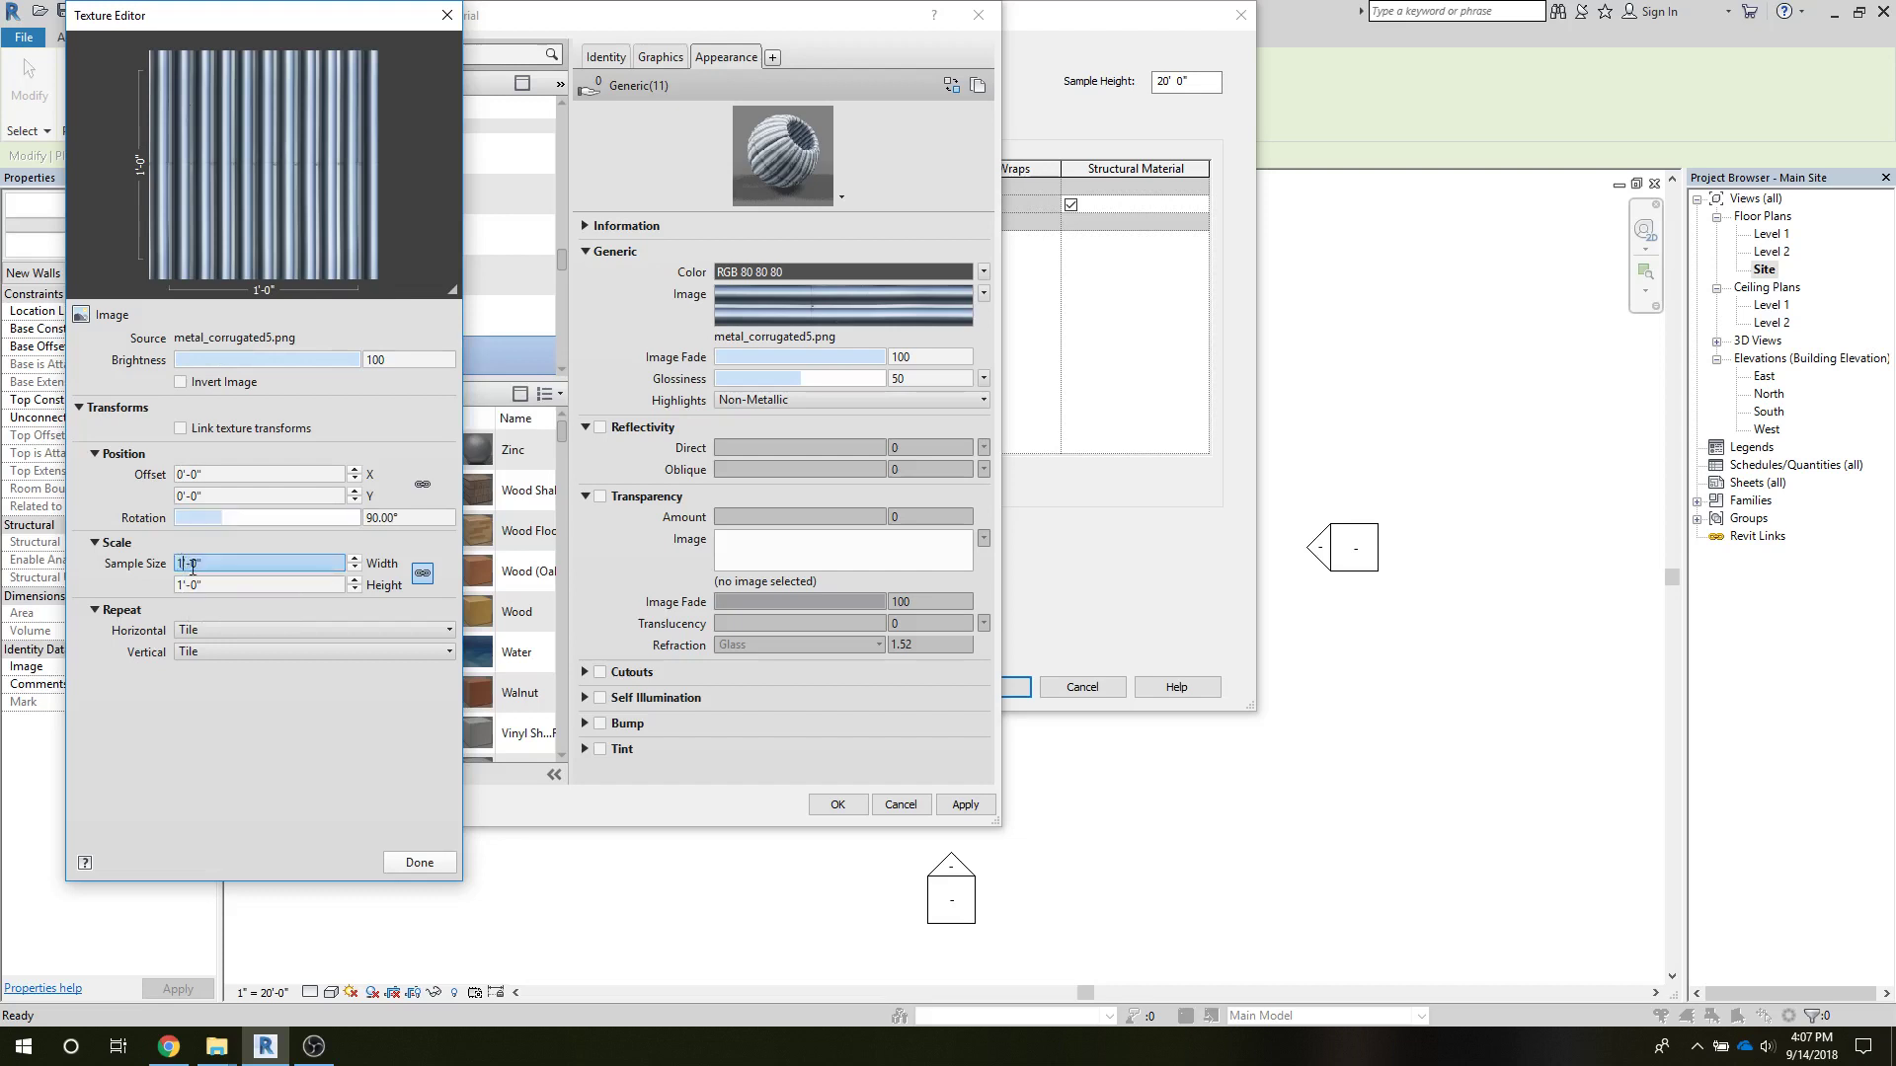
pyautogui.write('0')
pyautogui.click(194, 585)
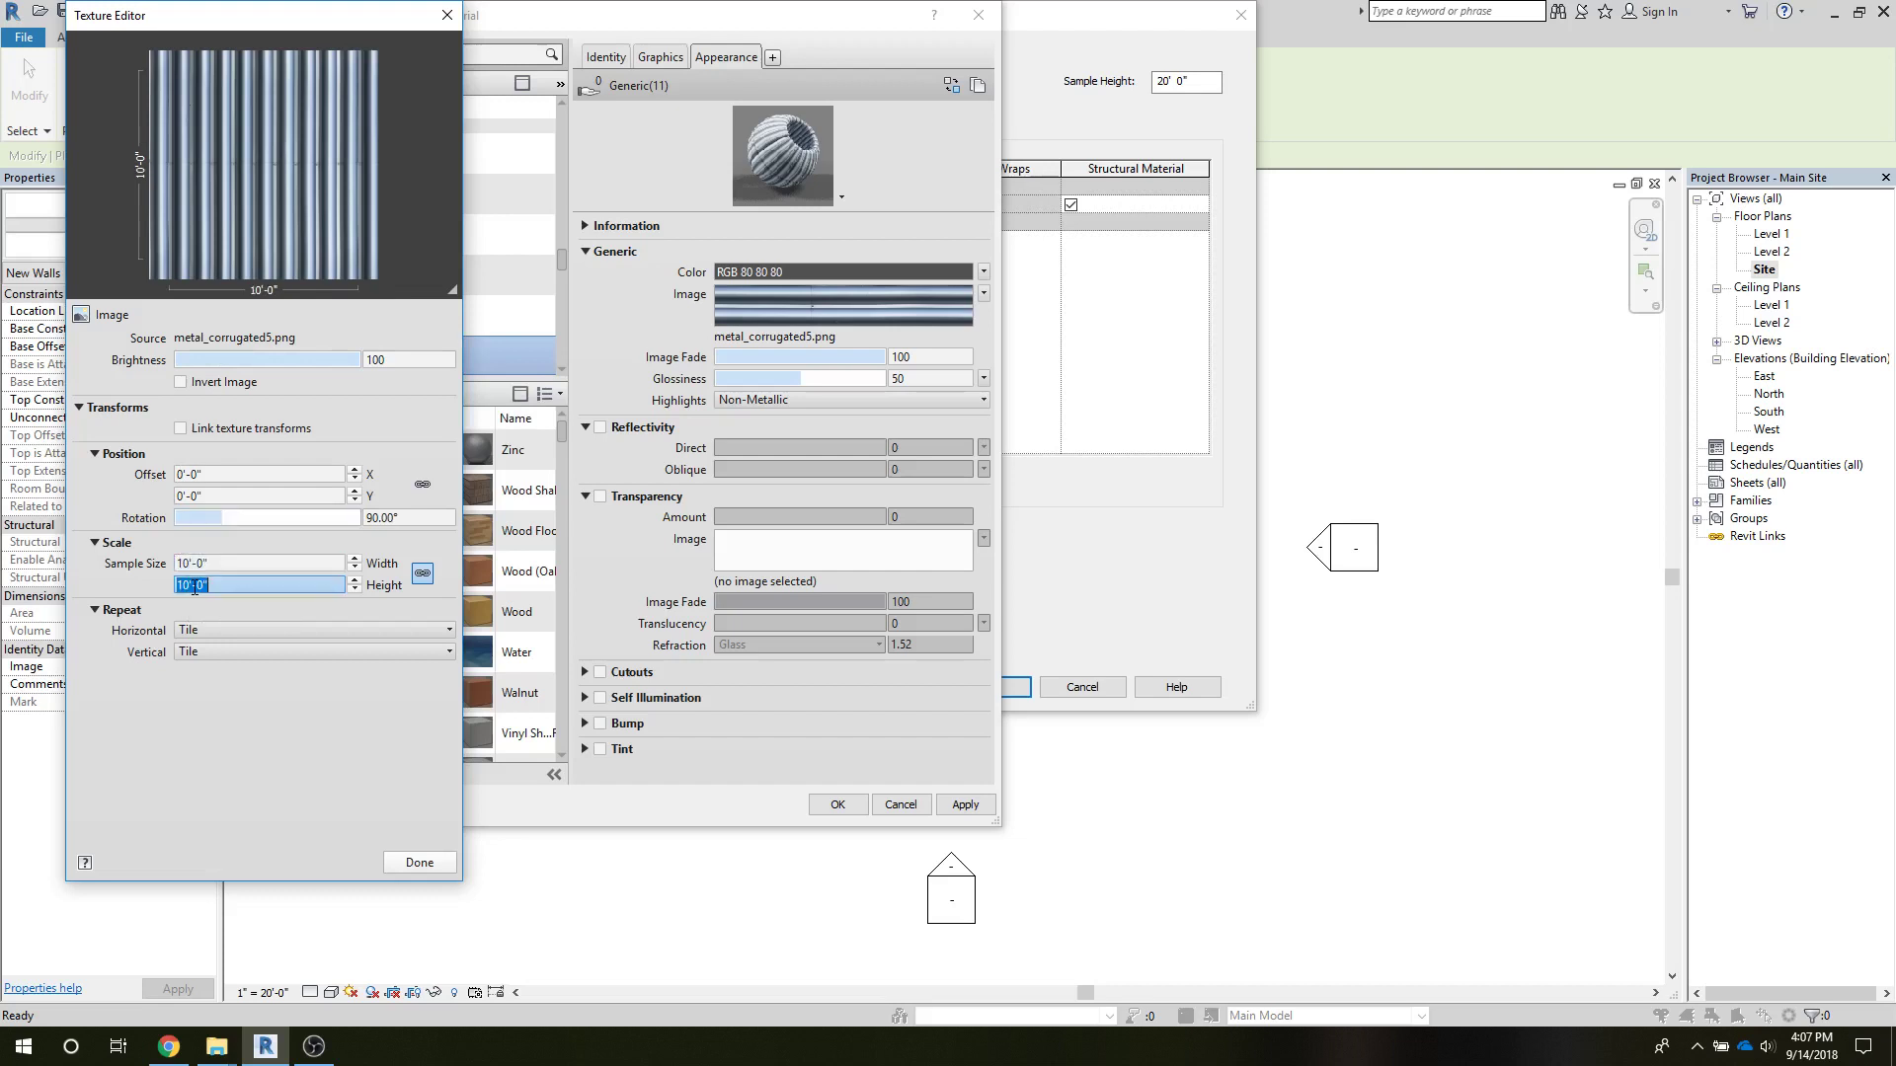
pyautogui.click(415, 863)
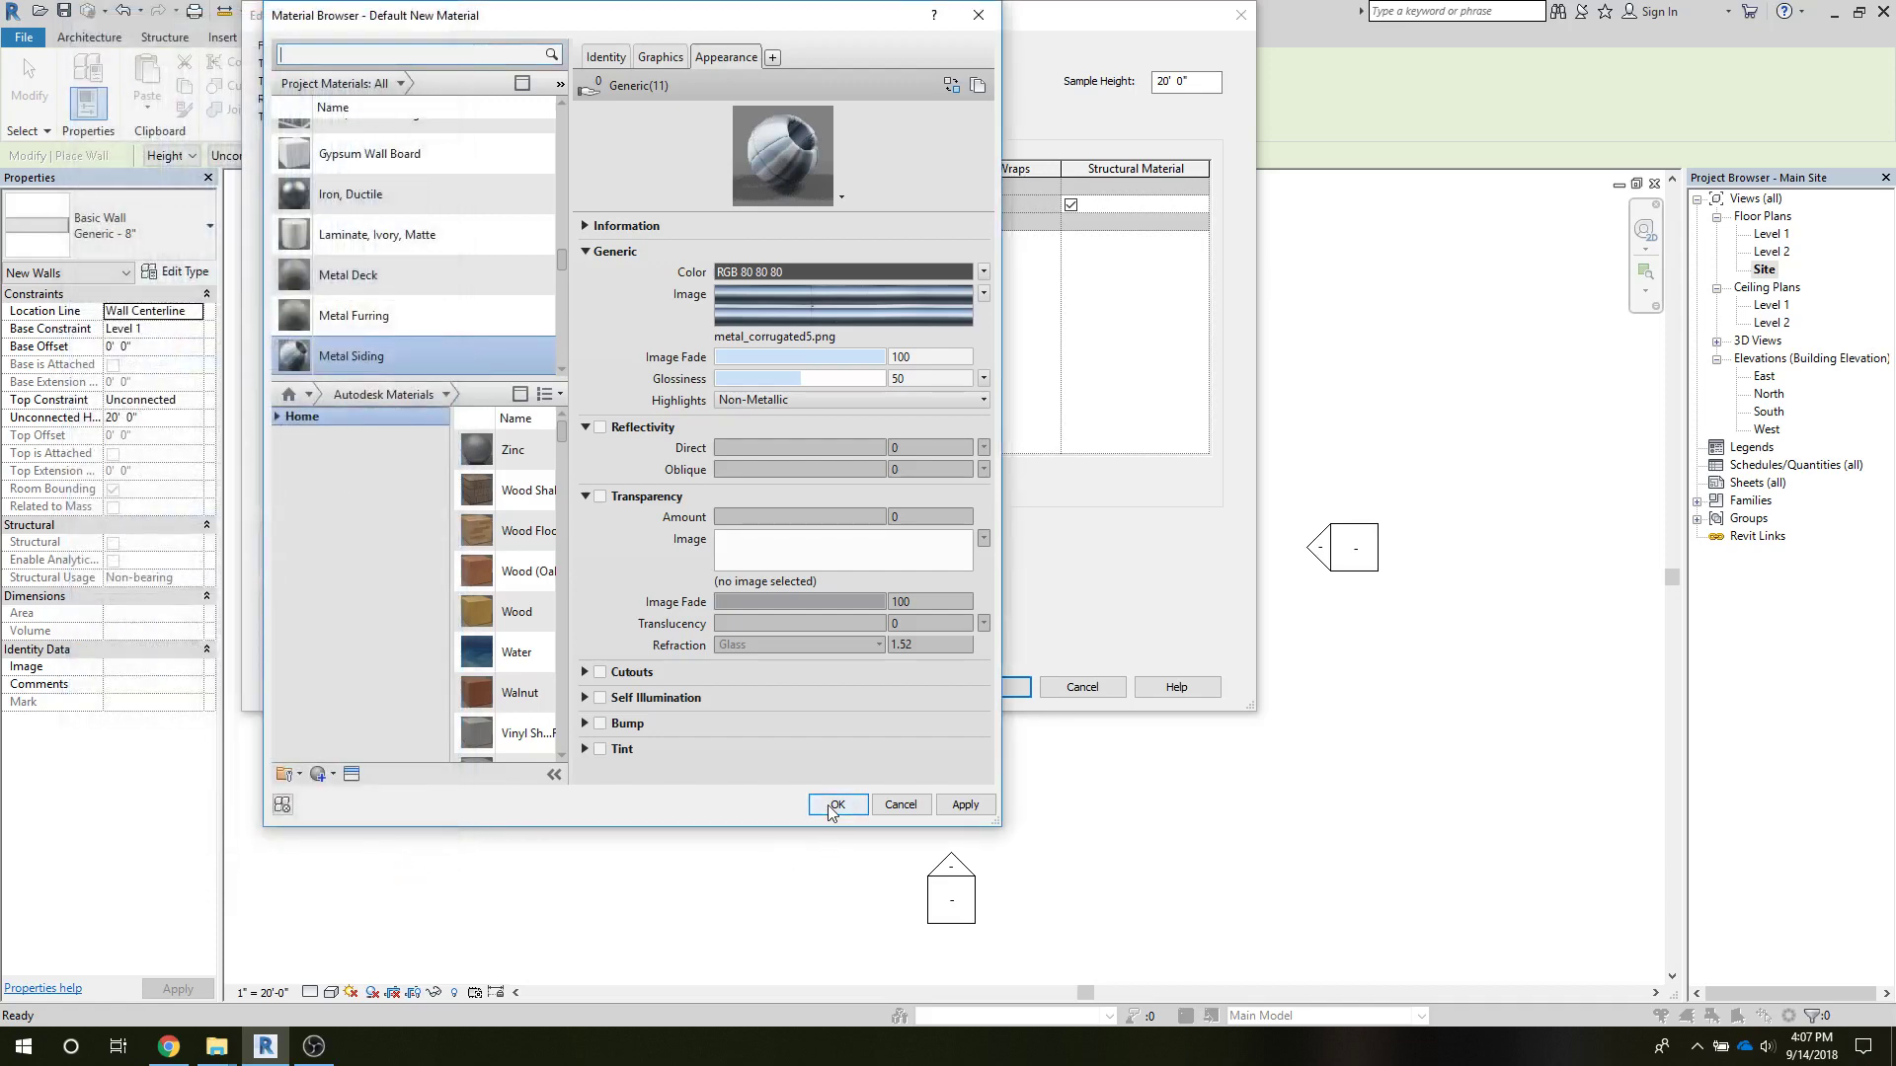
# Step: Apply Metal Siding to the wall's structure layer and accept the assembly and type properties
pyautogui.click(834, 805)
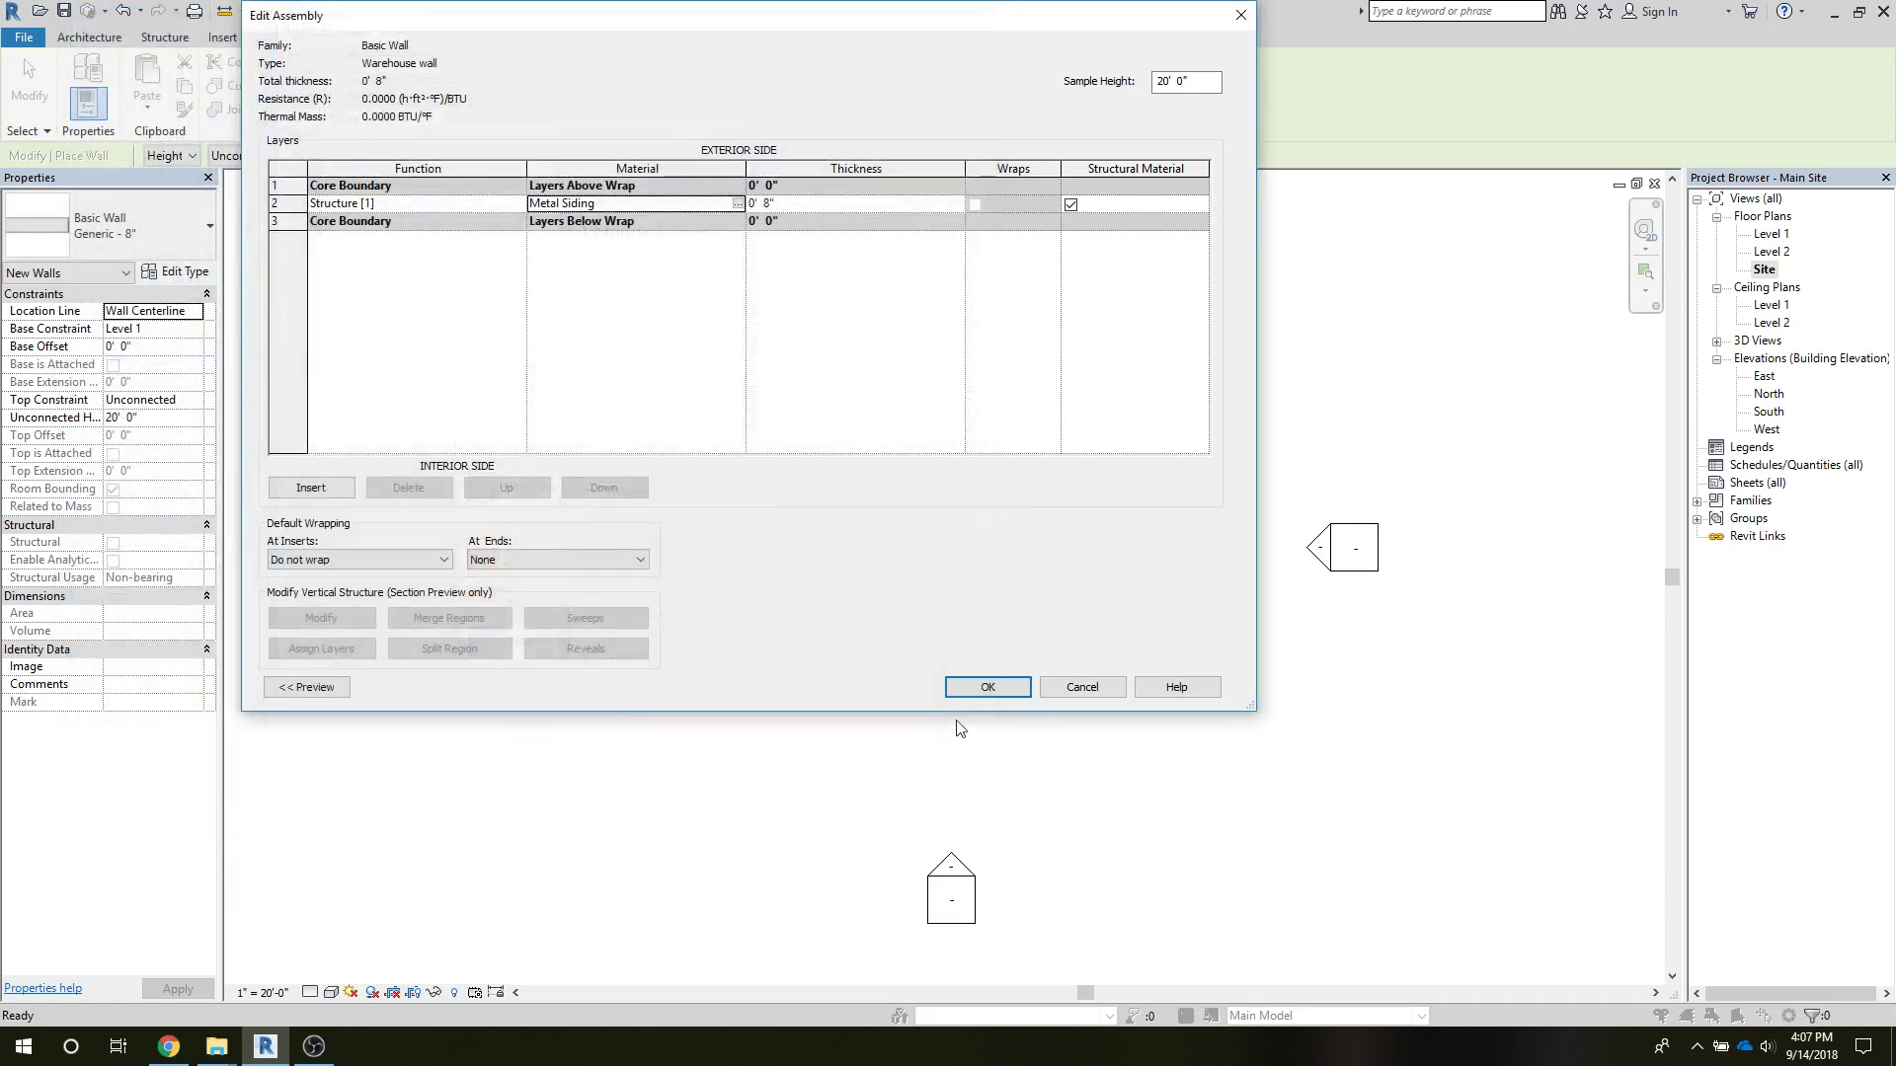
pyautogui.click(964, 691)
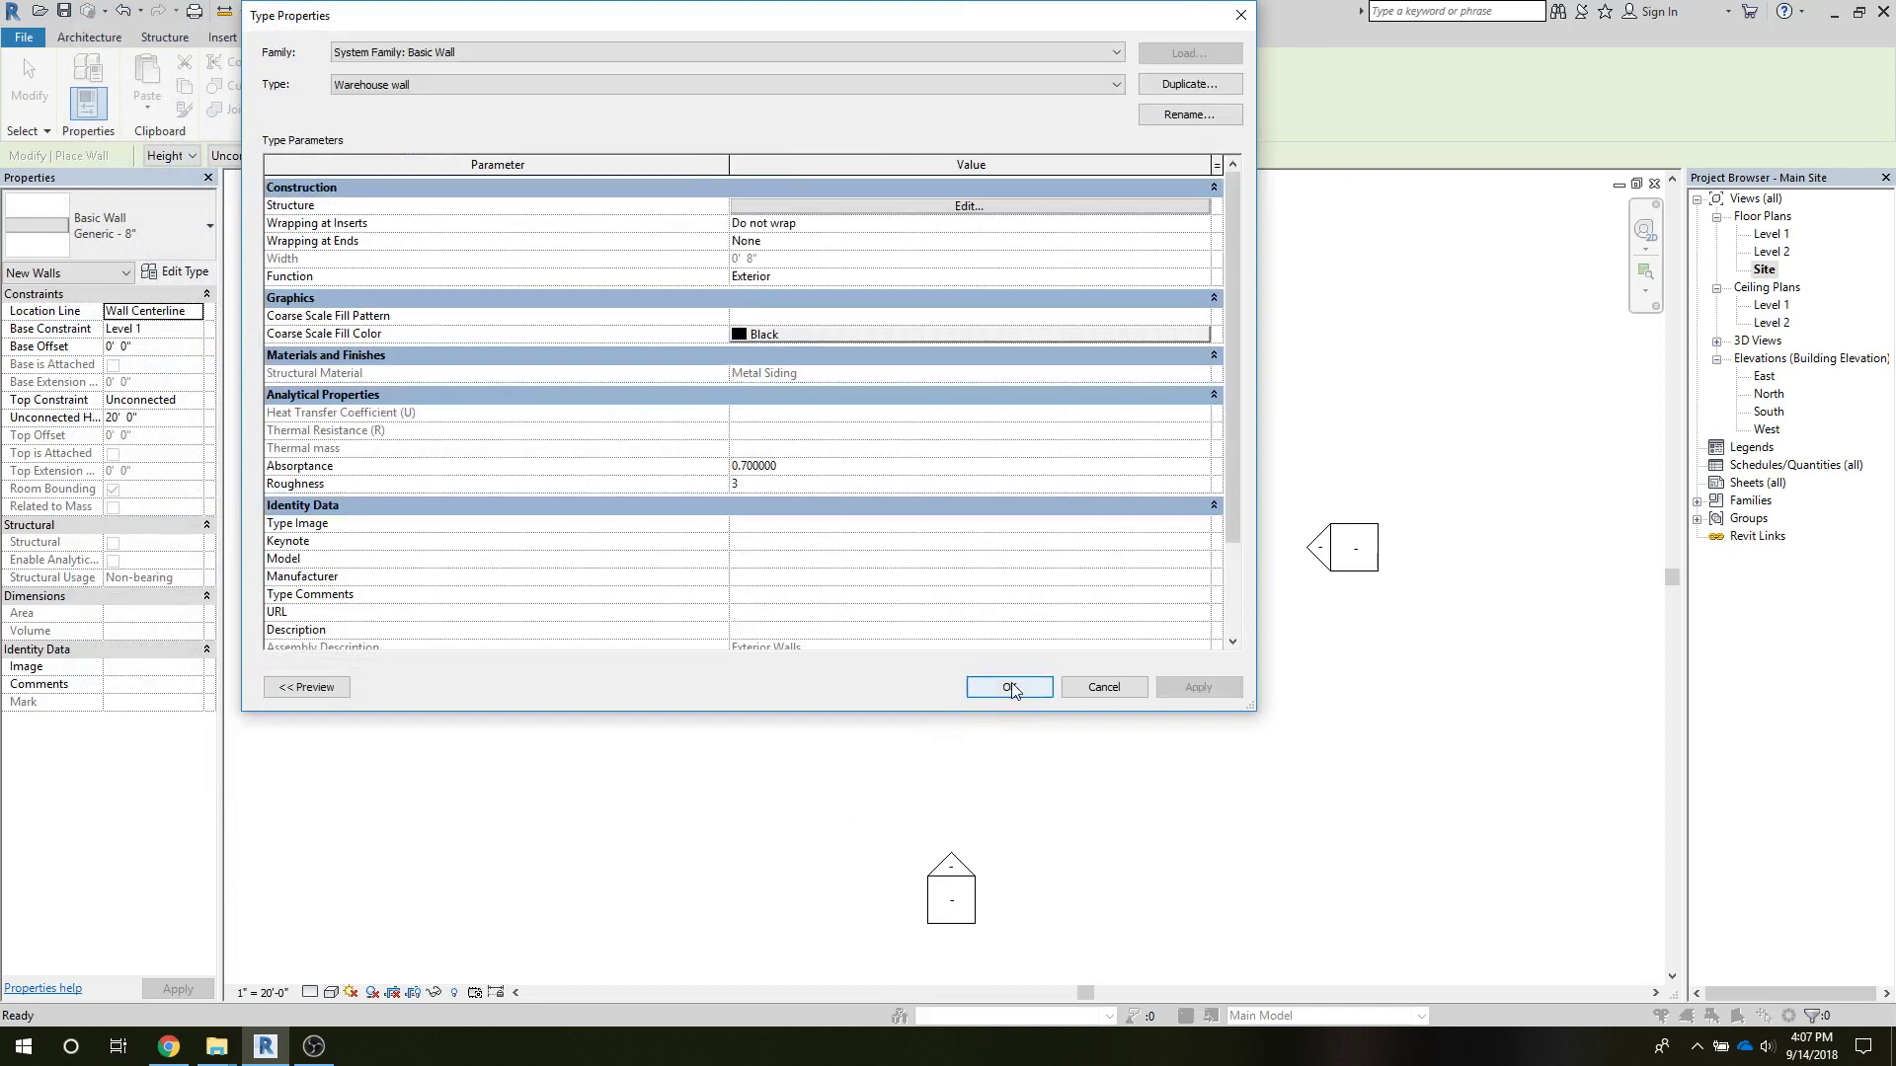
pyautogui.click(1009, 688)
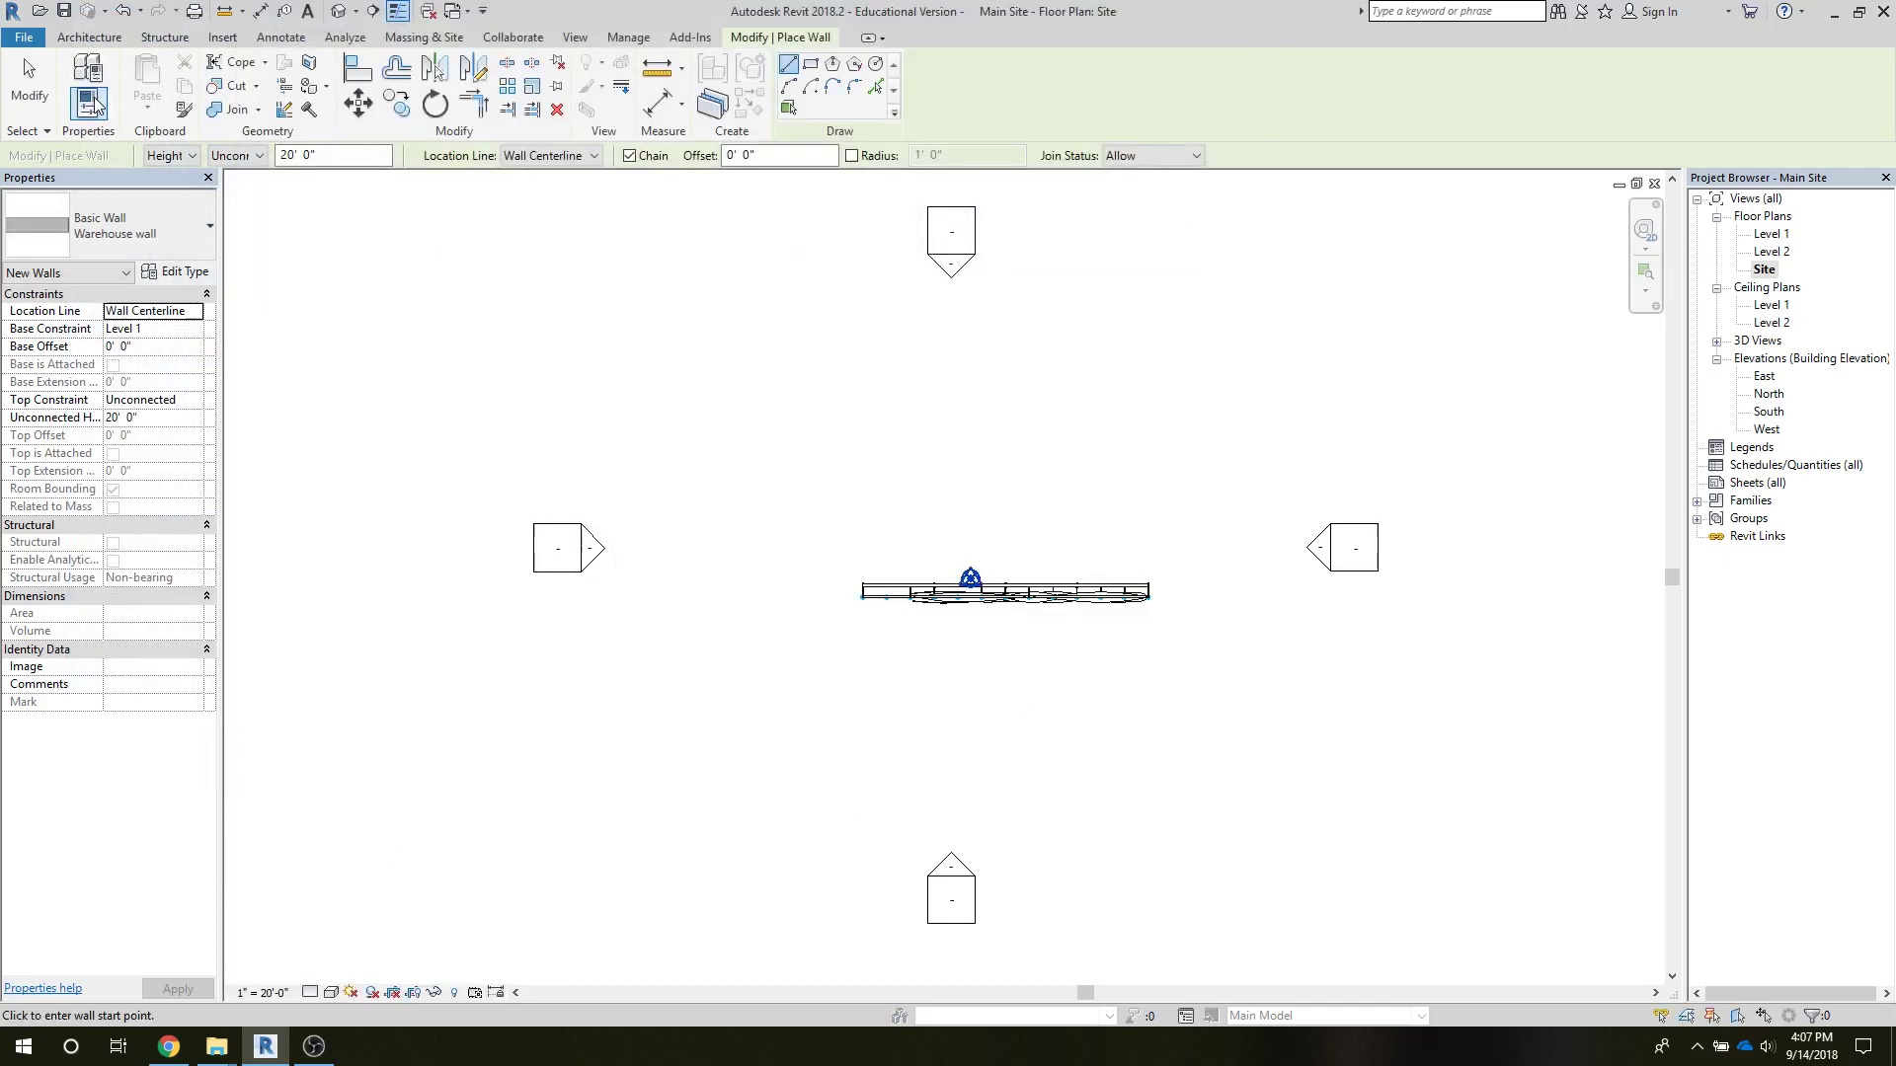
# Step: Set the unconnected height of the new walls to 48'
pyautogui.click(117, 421)
pyautogui.doubleClick(116, 419)
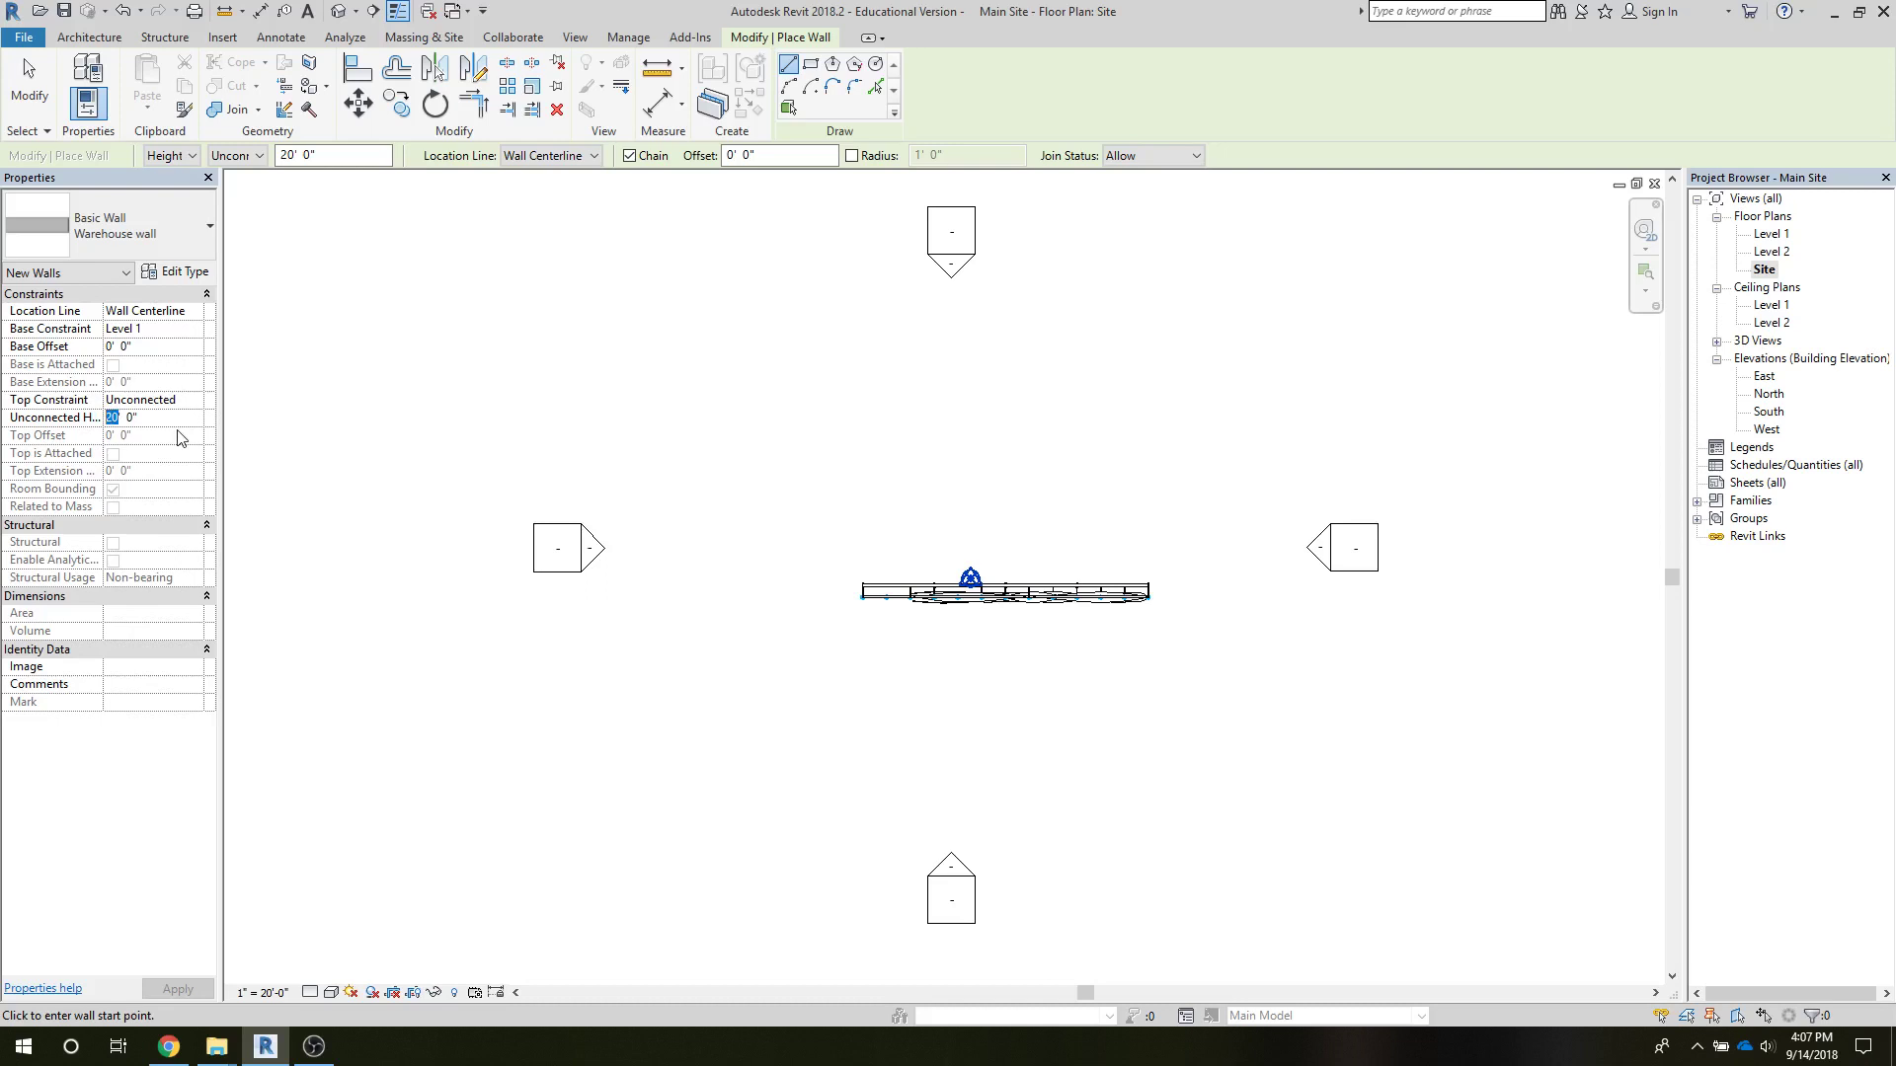
pyautogui.write('48')
pyautogui.press('Return')
# Step: Draw a front wall segment about 30'-6" long west of the panel system and a perpendicular side wall about 53' long running north
pyautogui.scroll(2, 836, 585)
pyautogui.scroll(2, 835, 584)
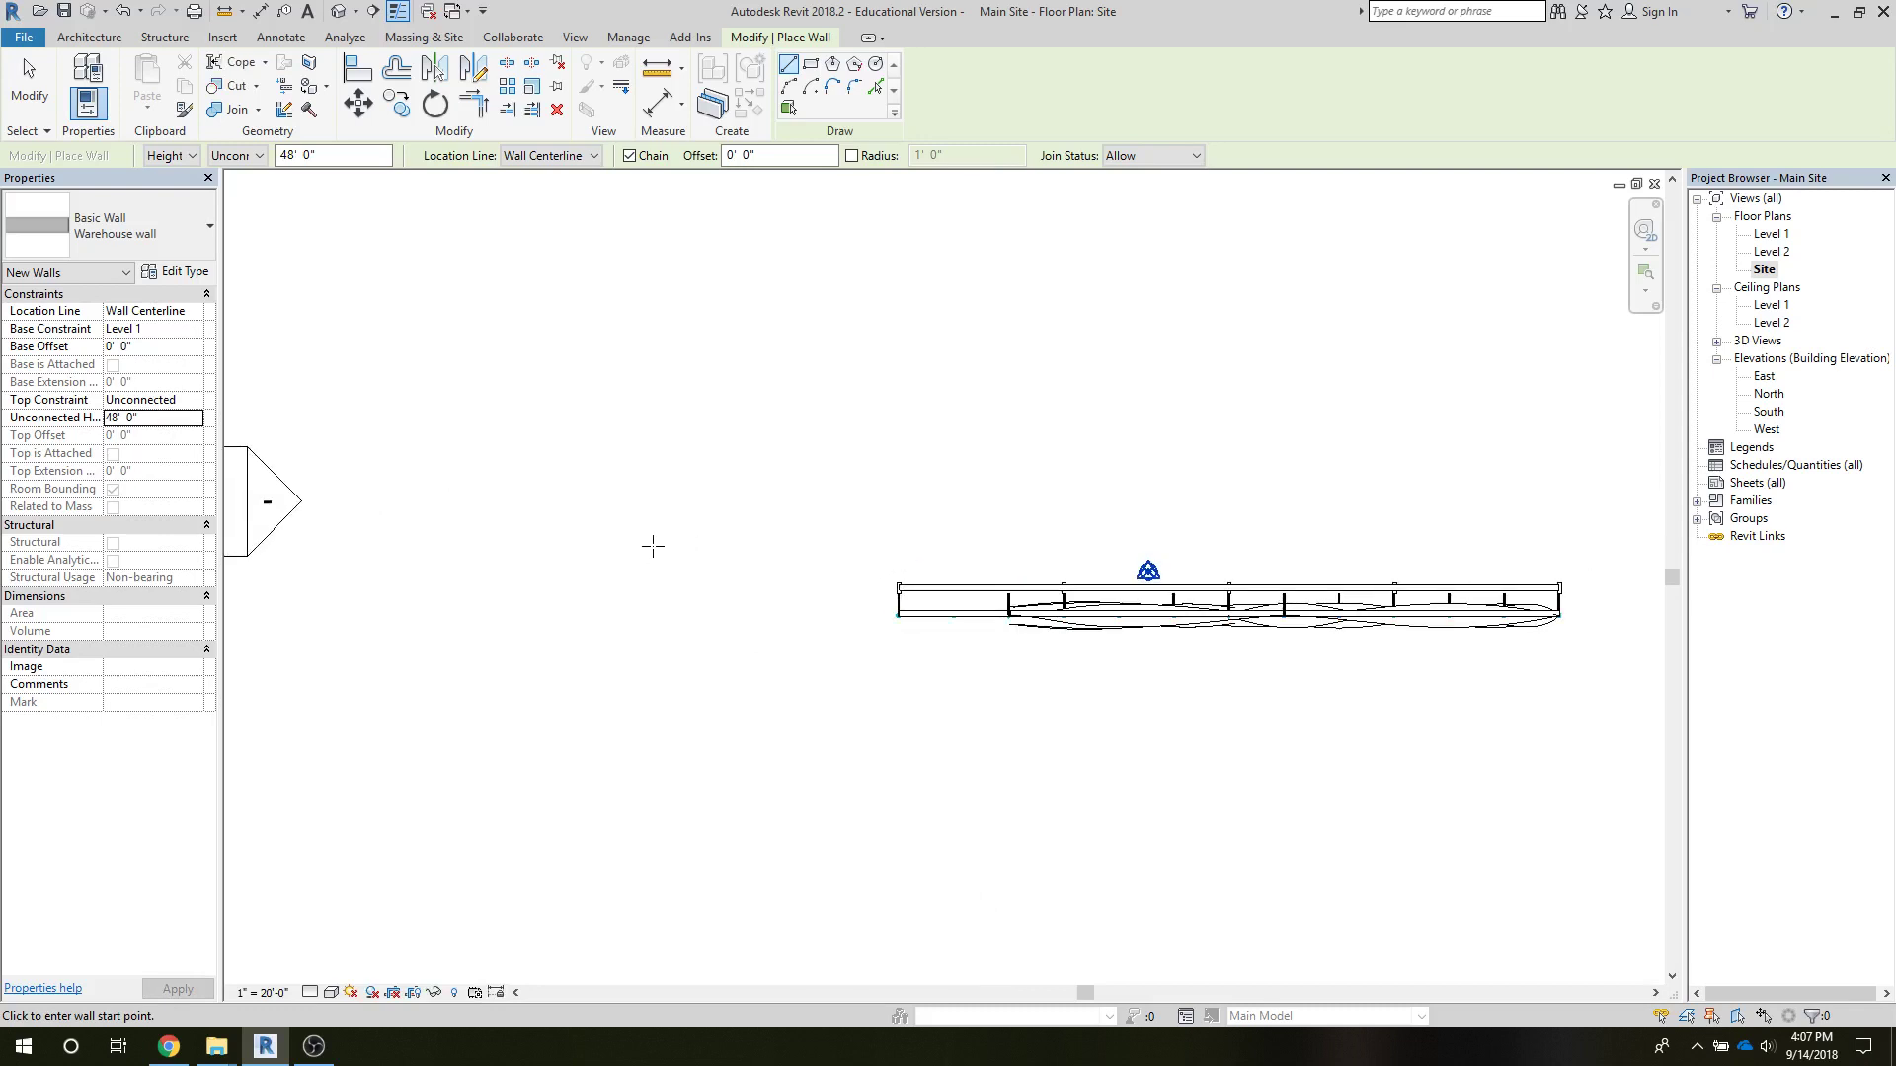
pyautogui.moveTo(664, 547); pyautogui.dragTo(911, 571, button='middle')
pyautogui.rightClick(910, 571)
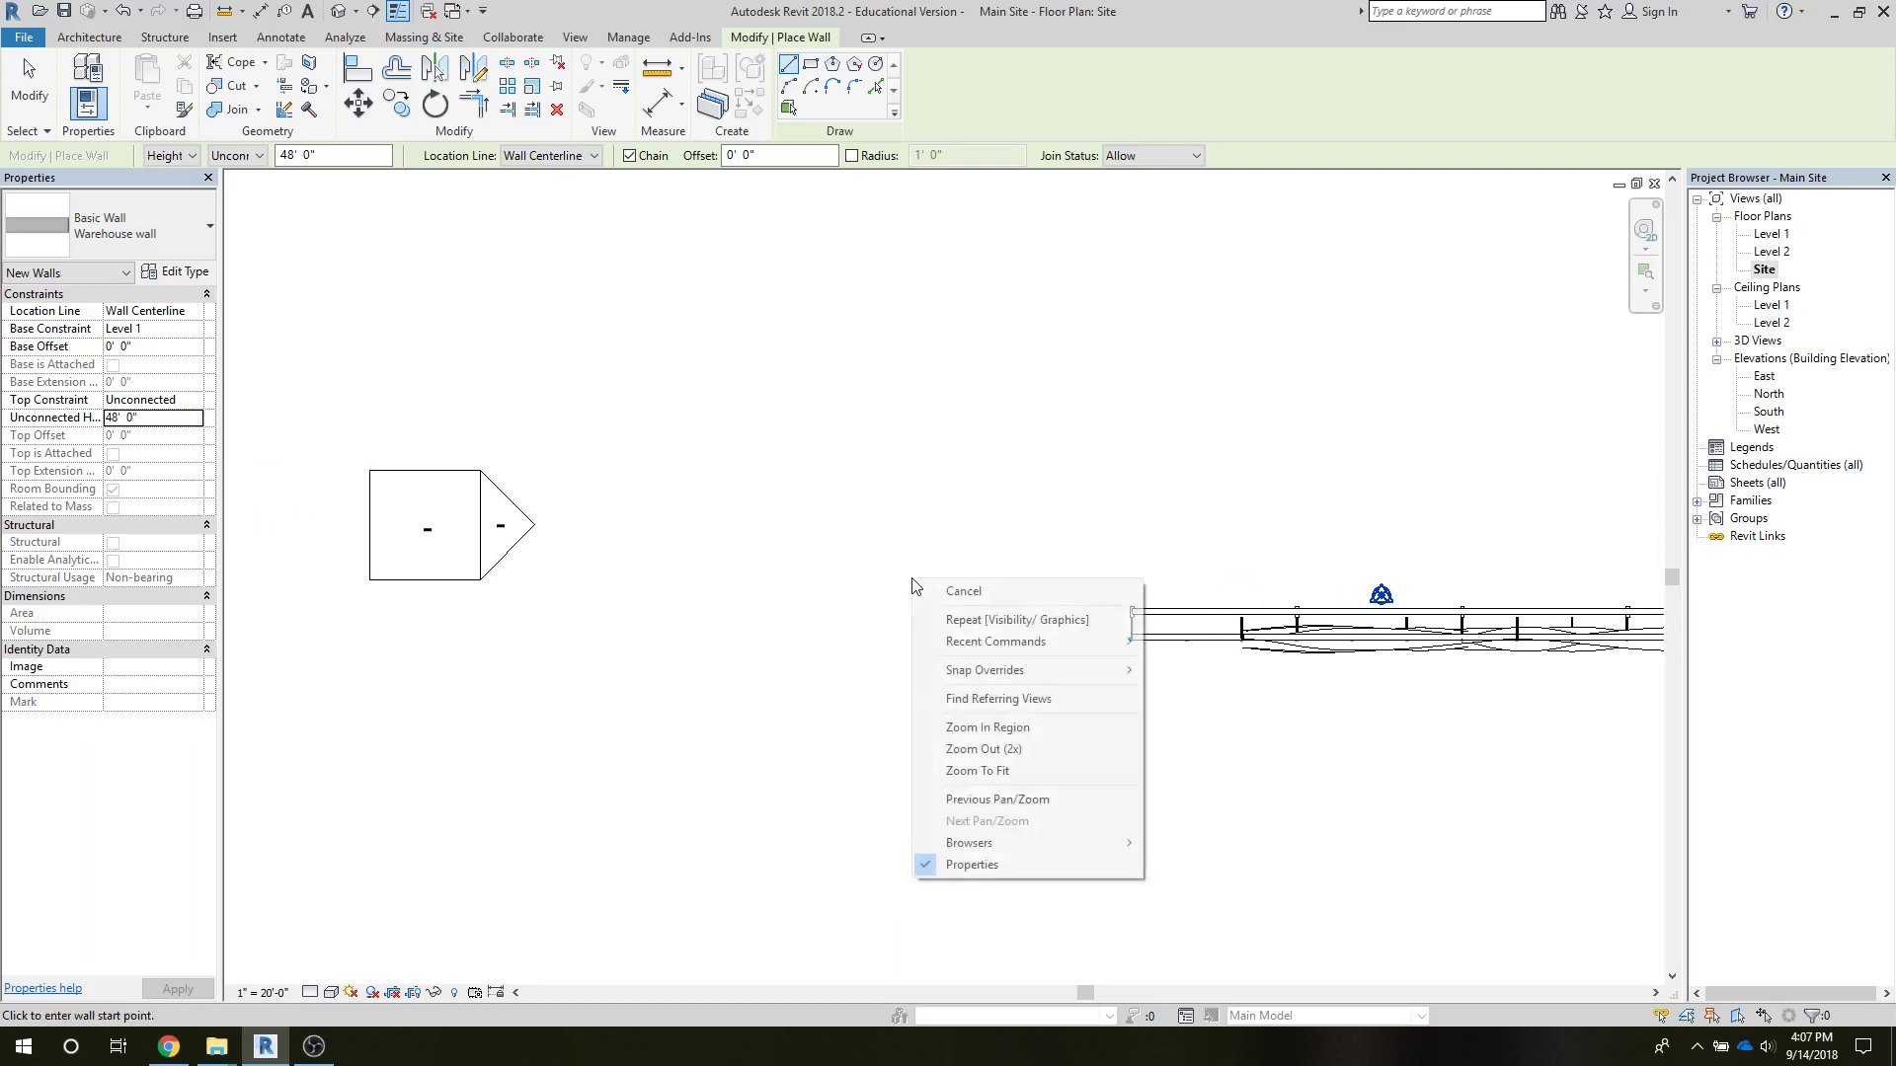
pyautogui.click(939, 545)
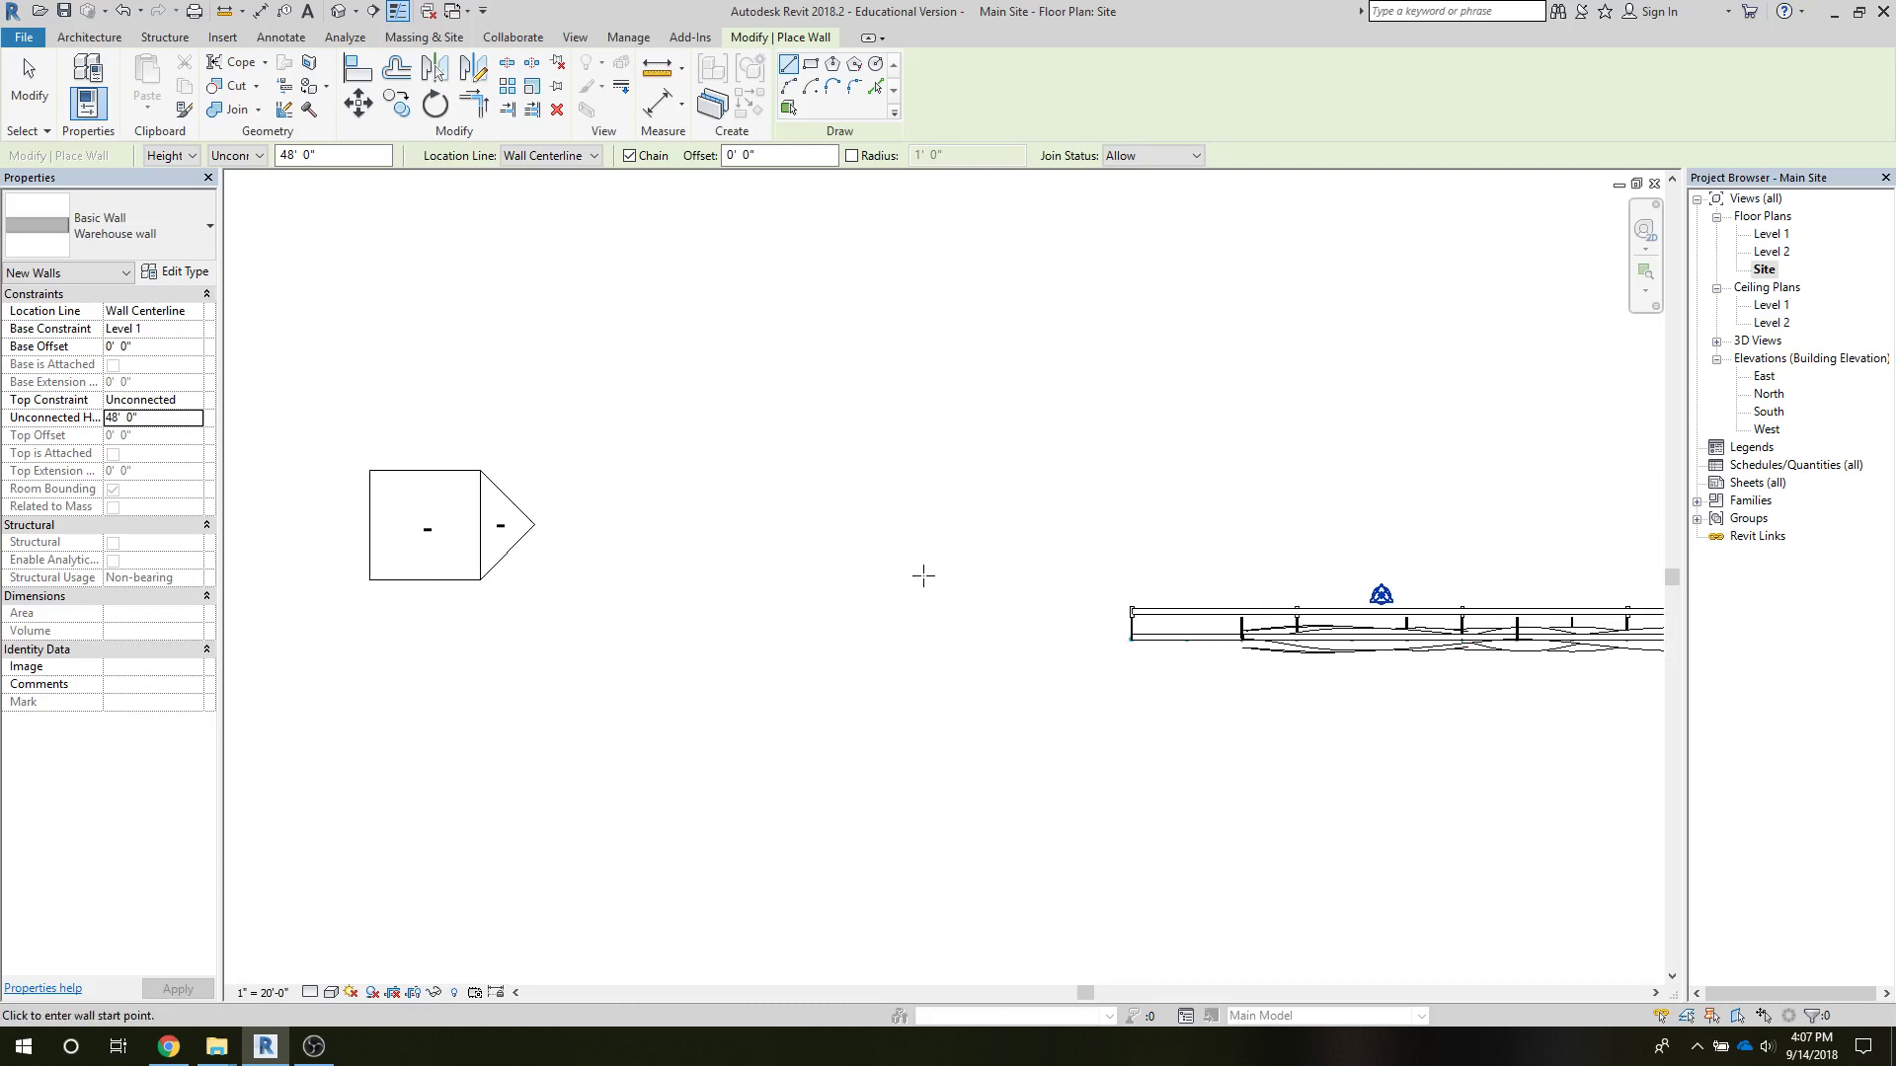
pyautogui.click(925, 576)
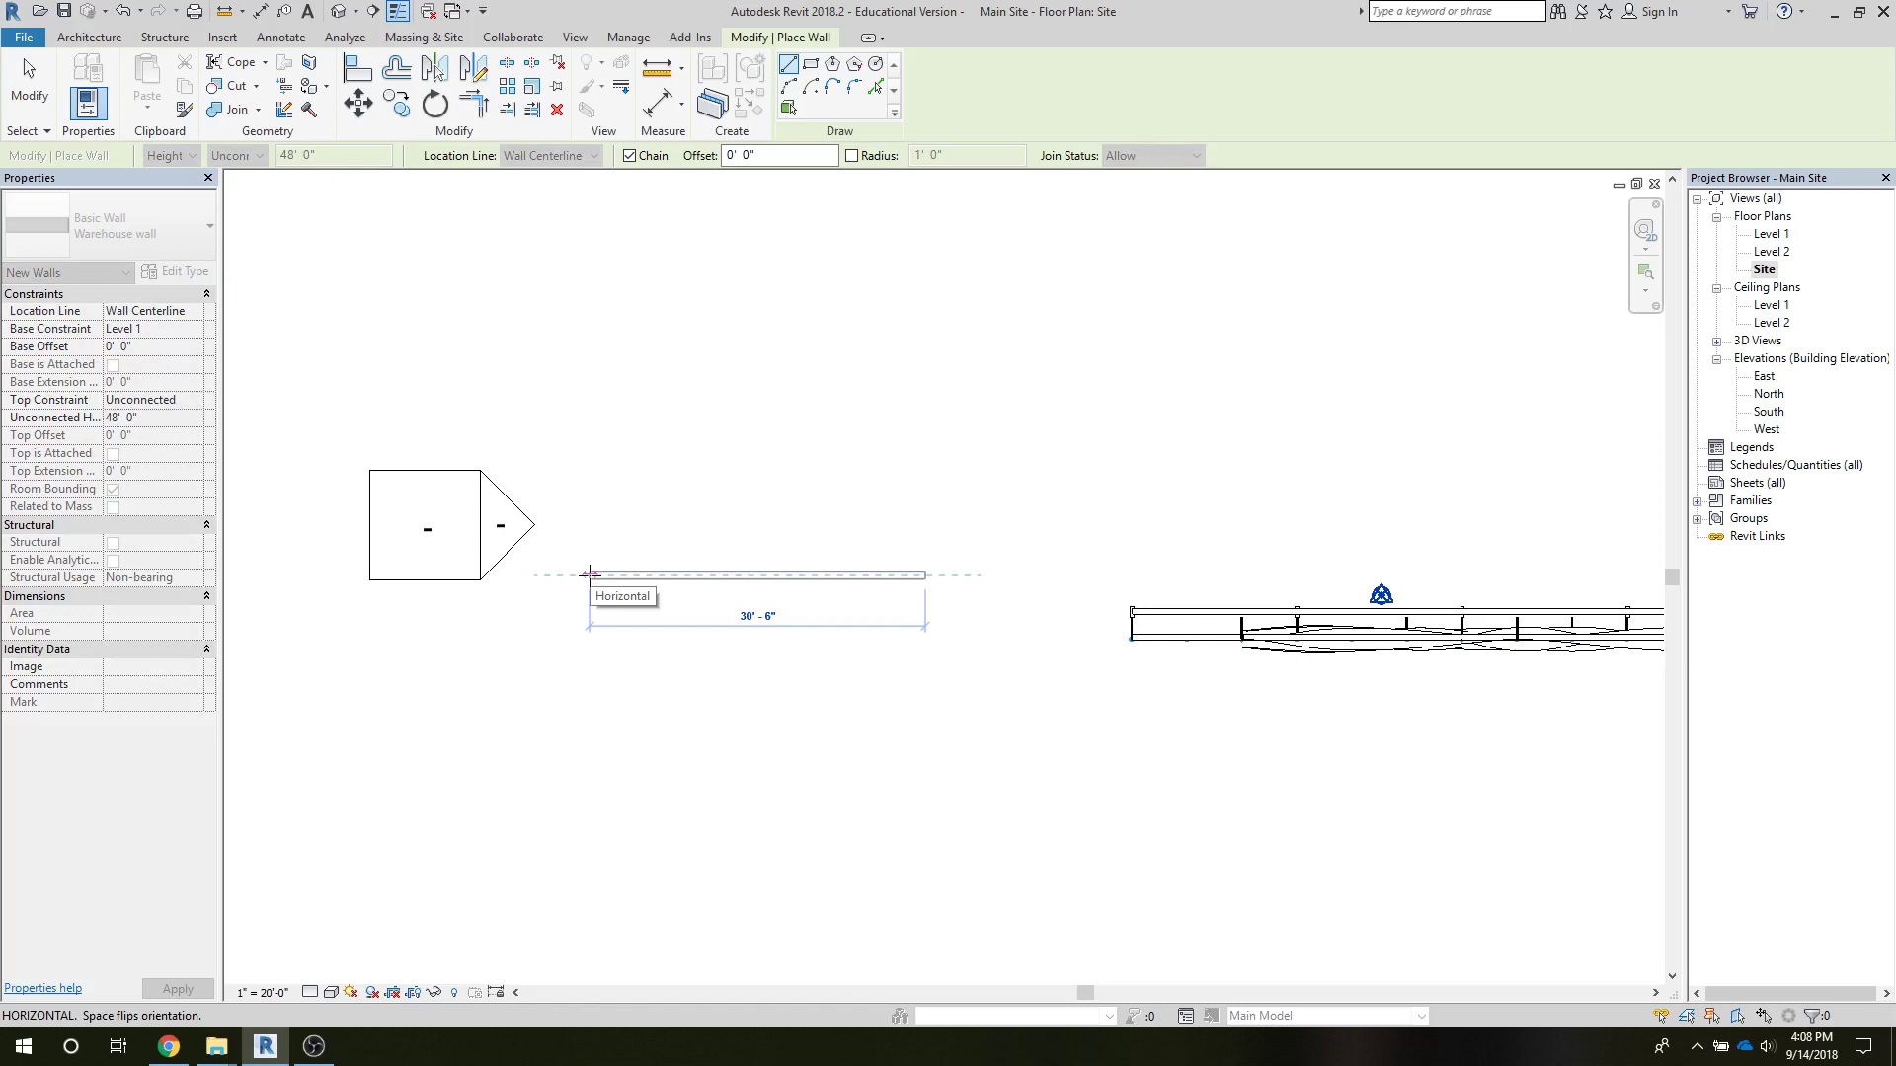
pyautogui.click(589, 576)
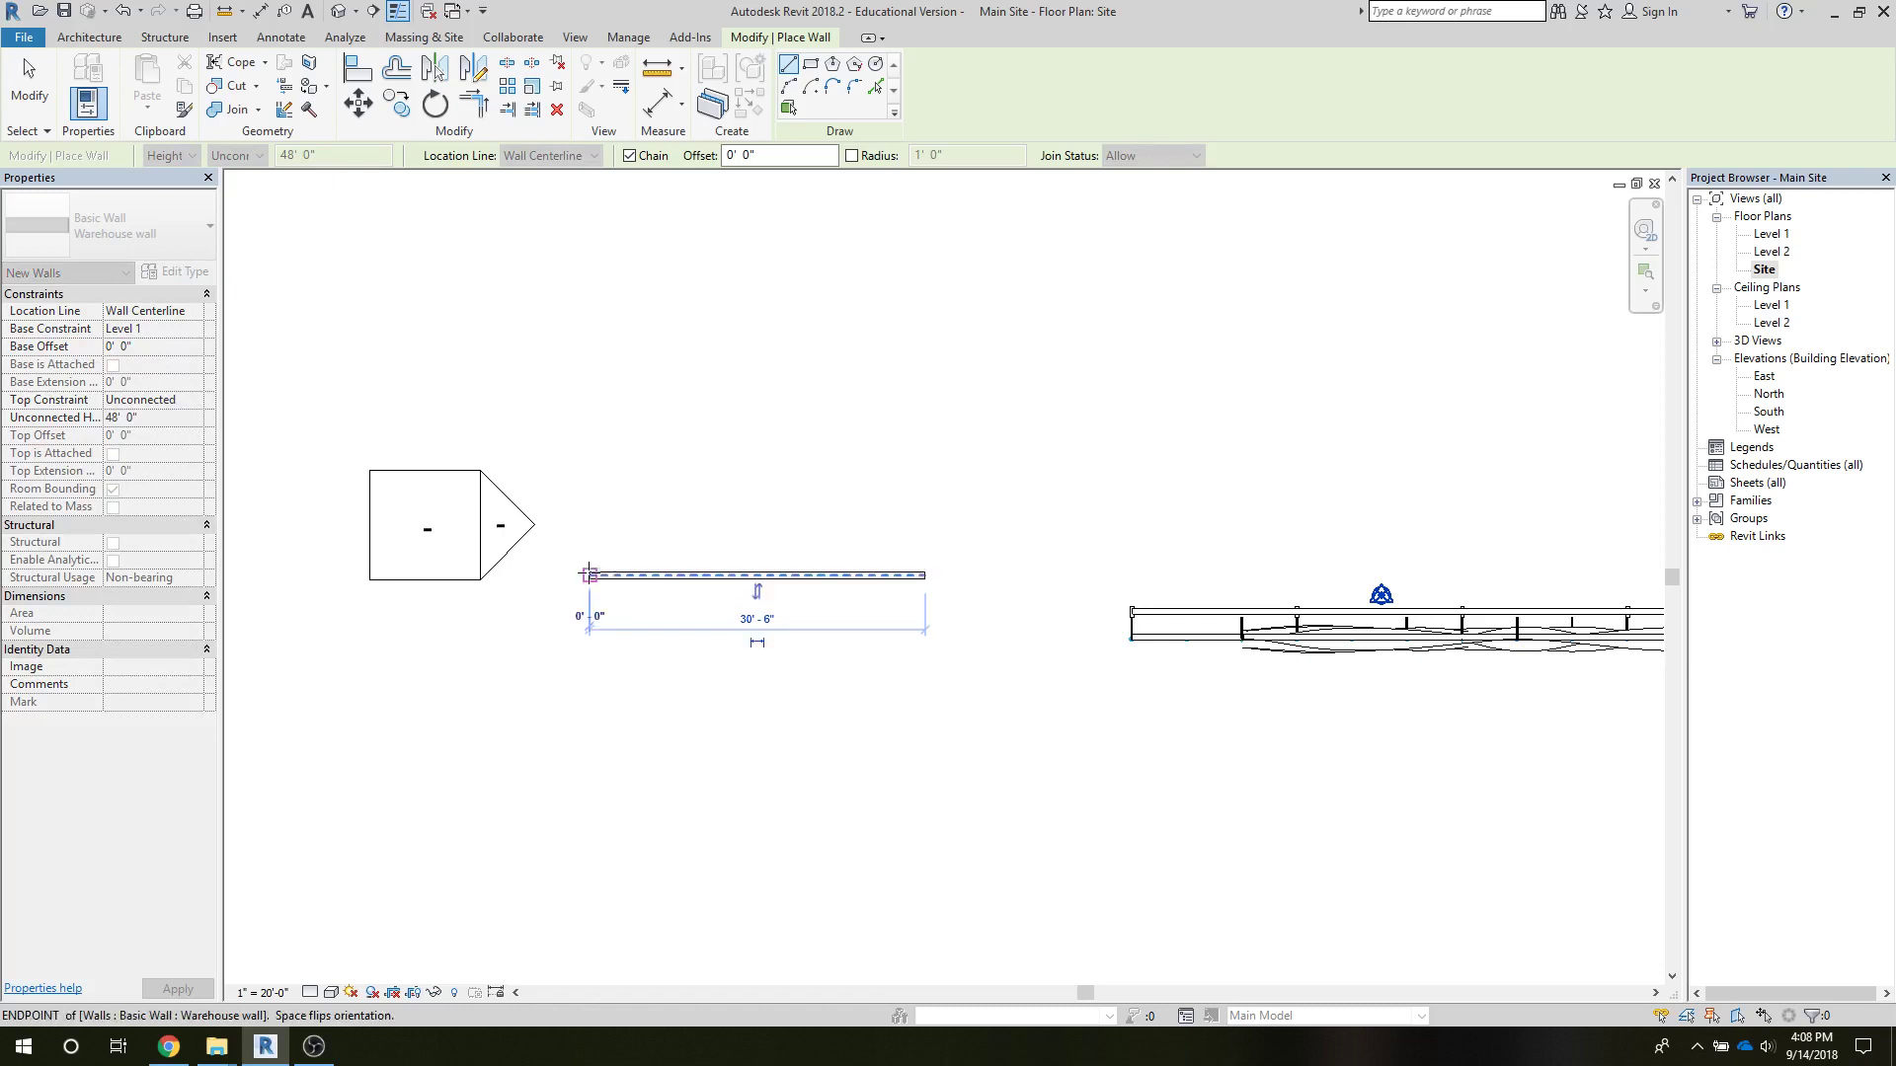
pyautogui.moveTo(610, 419); pyautogui.dragTo(555, 545, button='middle')
pyautogui.scroll(-3, 554, 545)
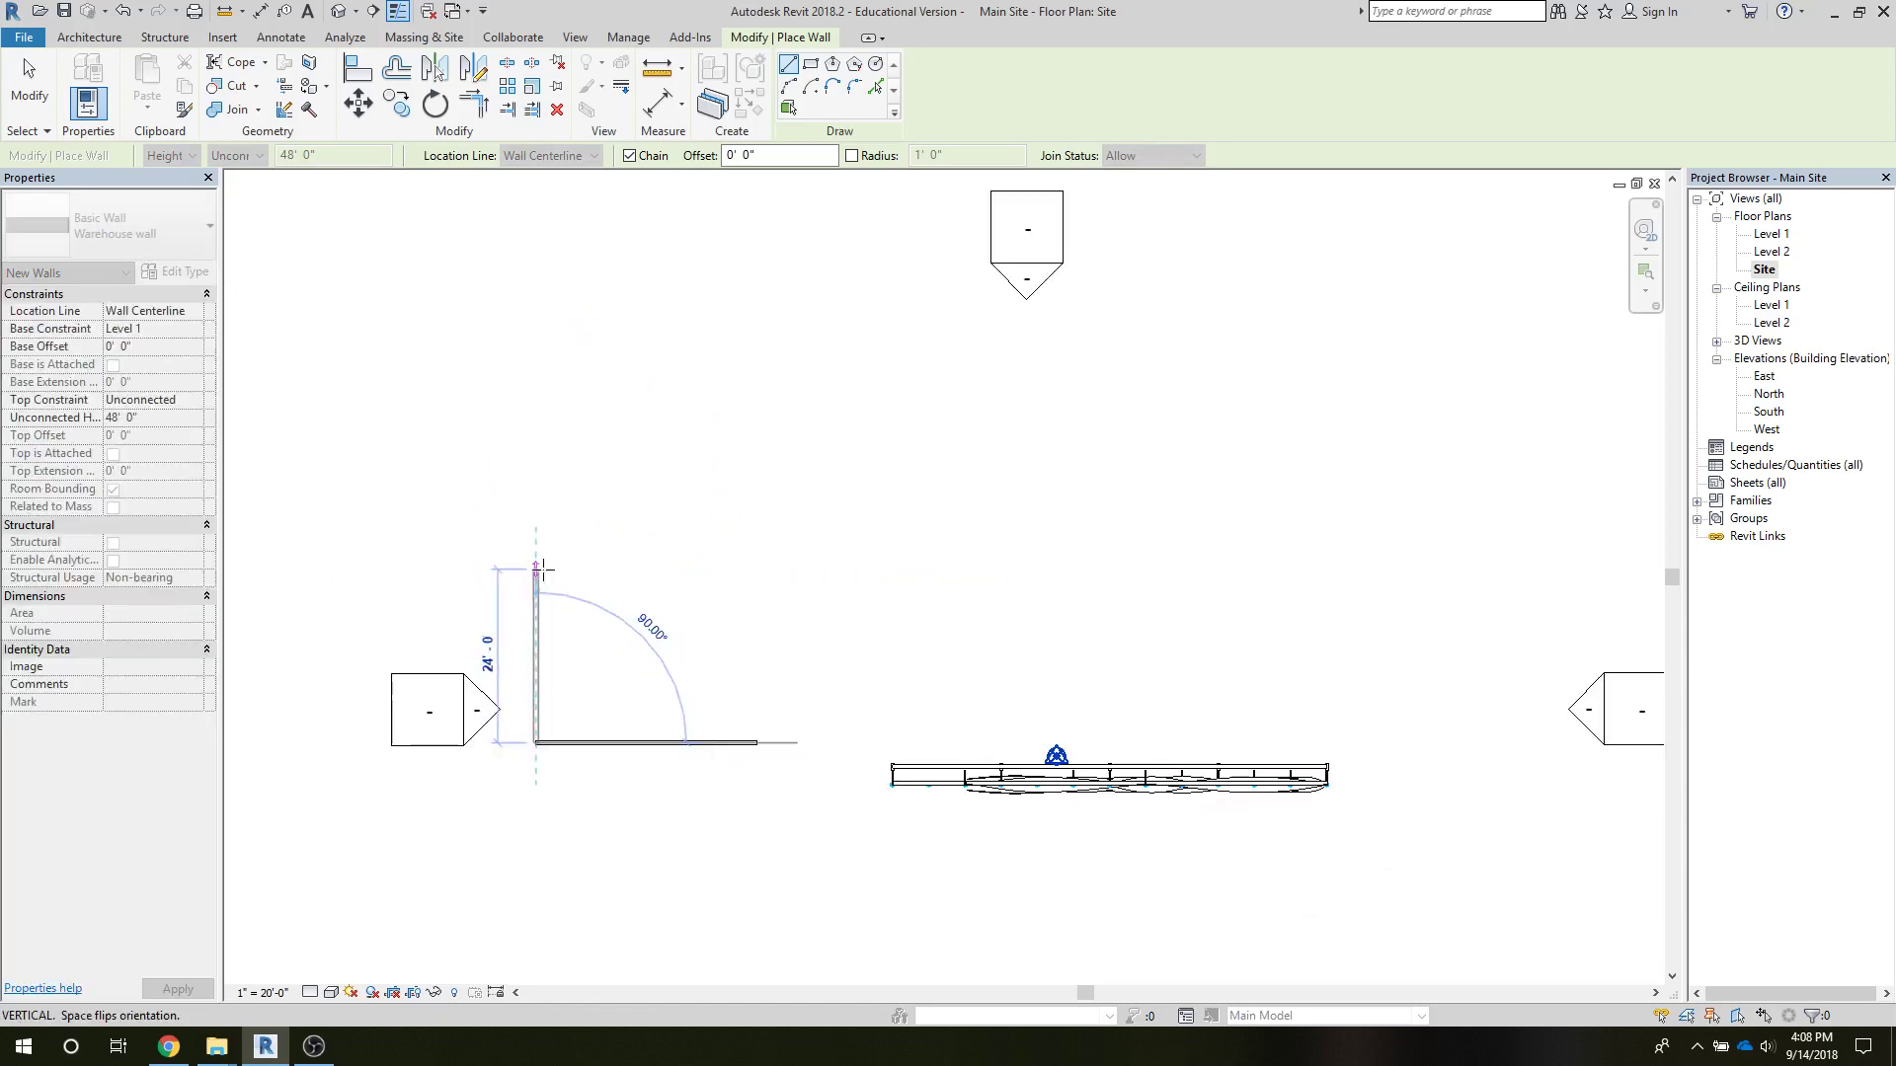
pyautogui.click(614, 391)
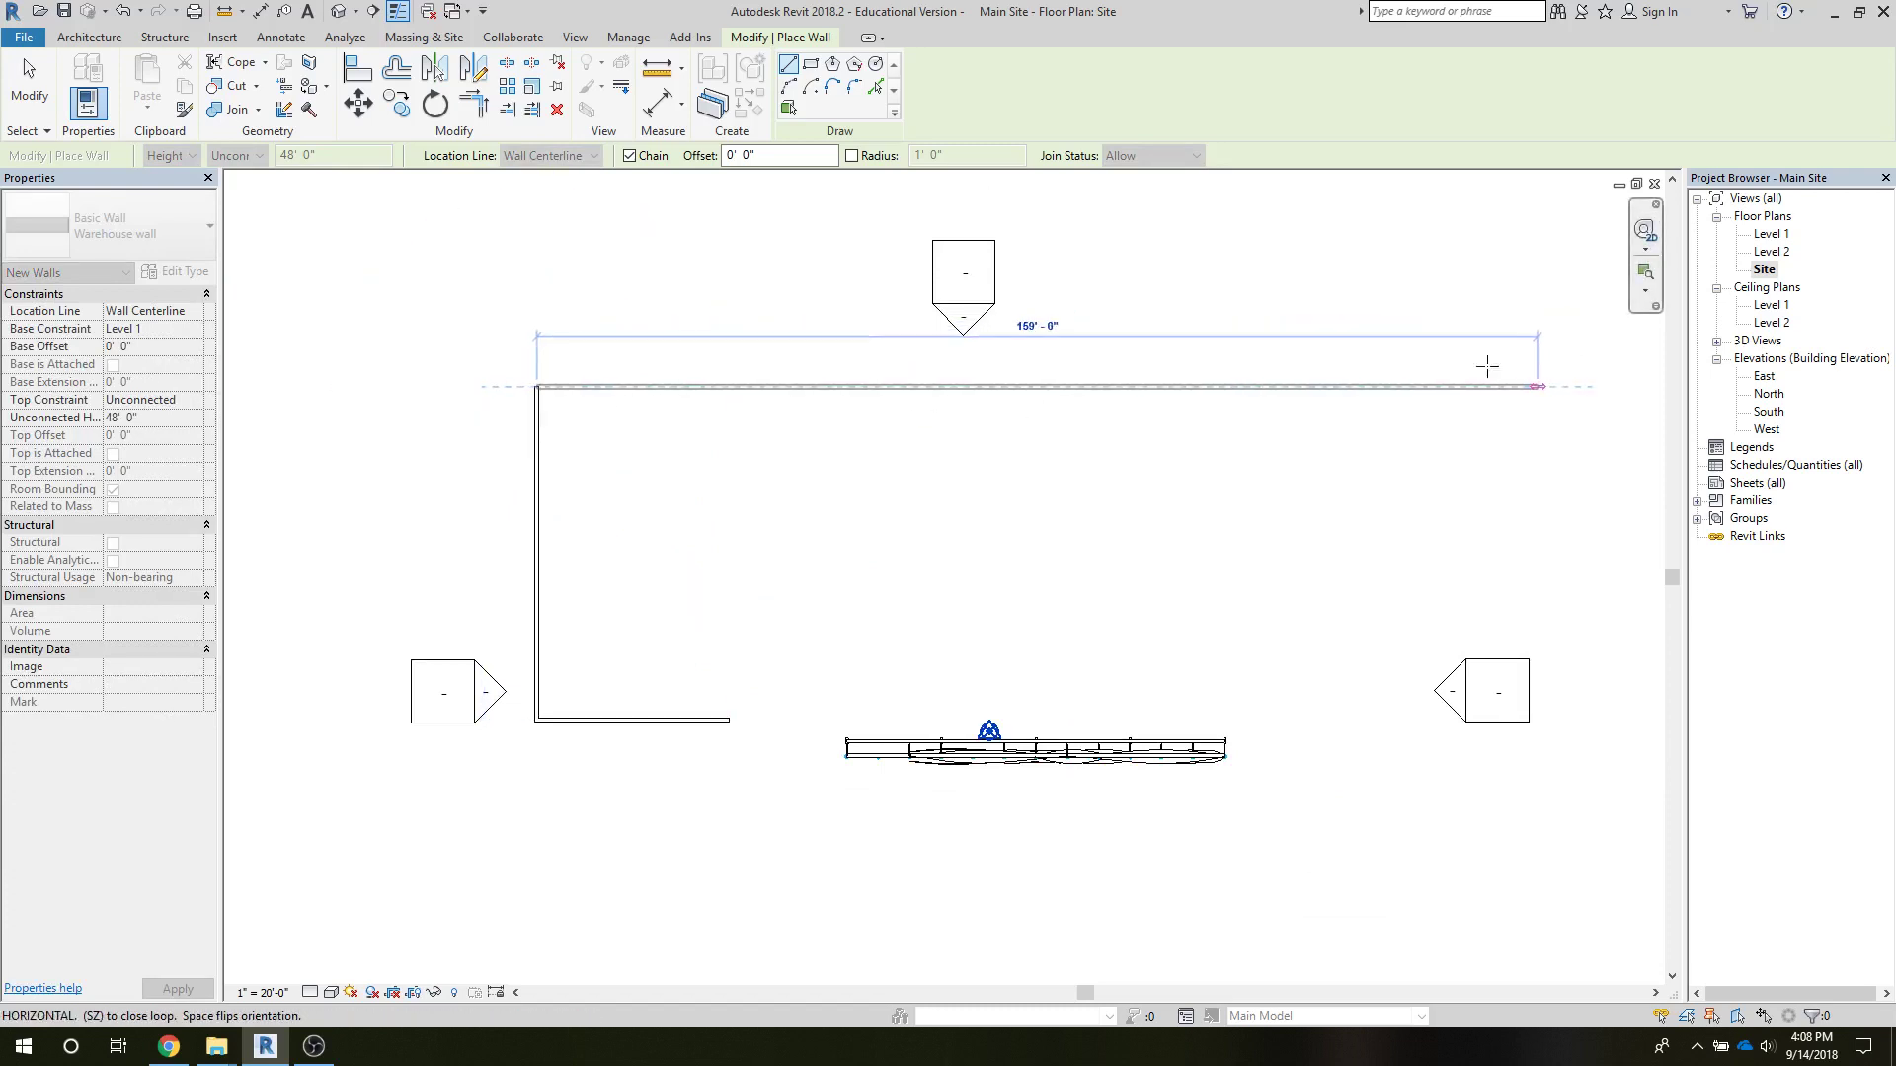
pyautogui.moveTo(1490, 364); pyautogui.dragTo(1143, 364, button='middle')
pyautogui.rightClick(1139, 362)
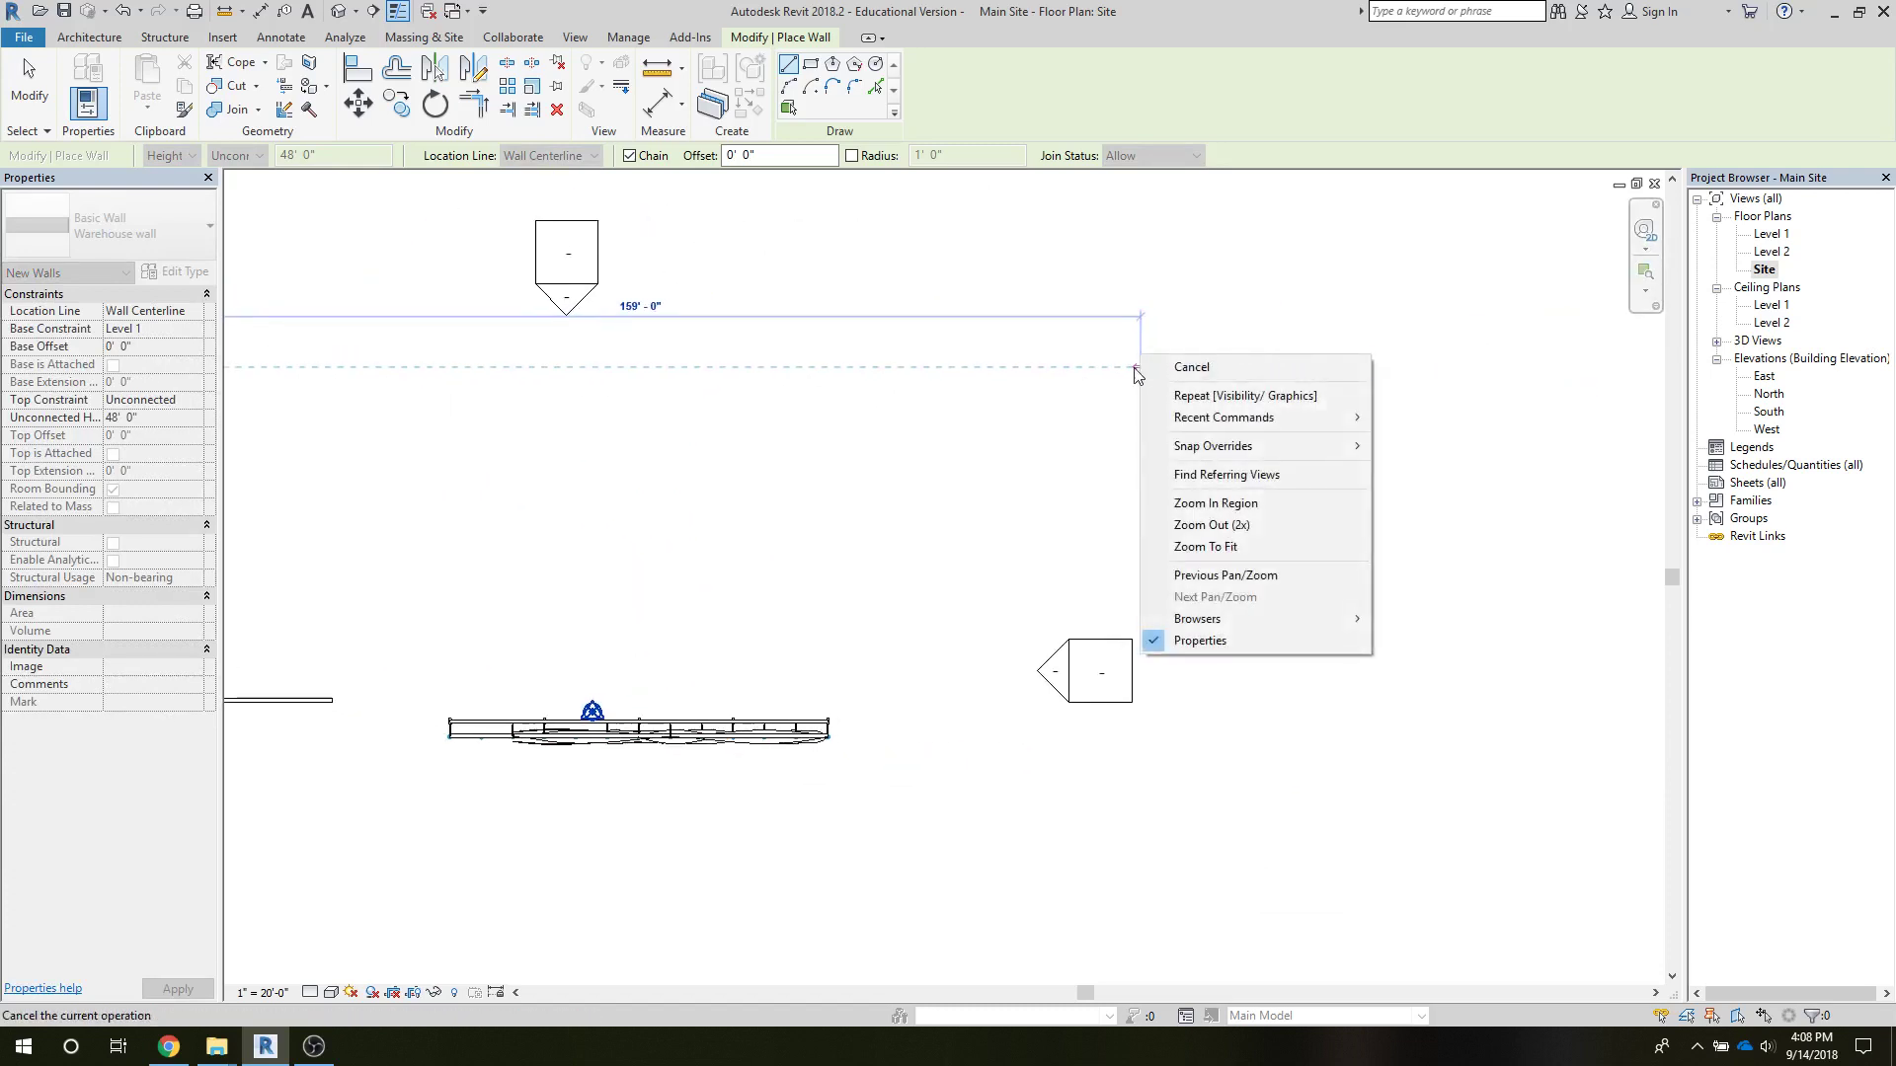
pyautogui.click(1230, 368)
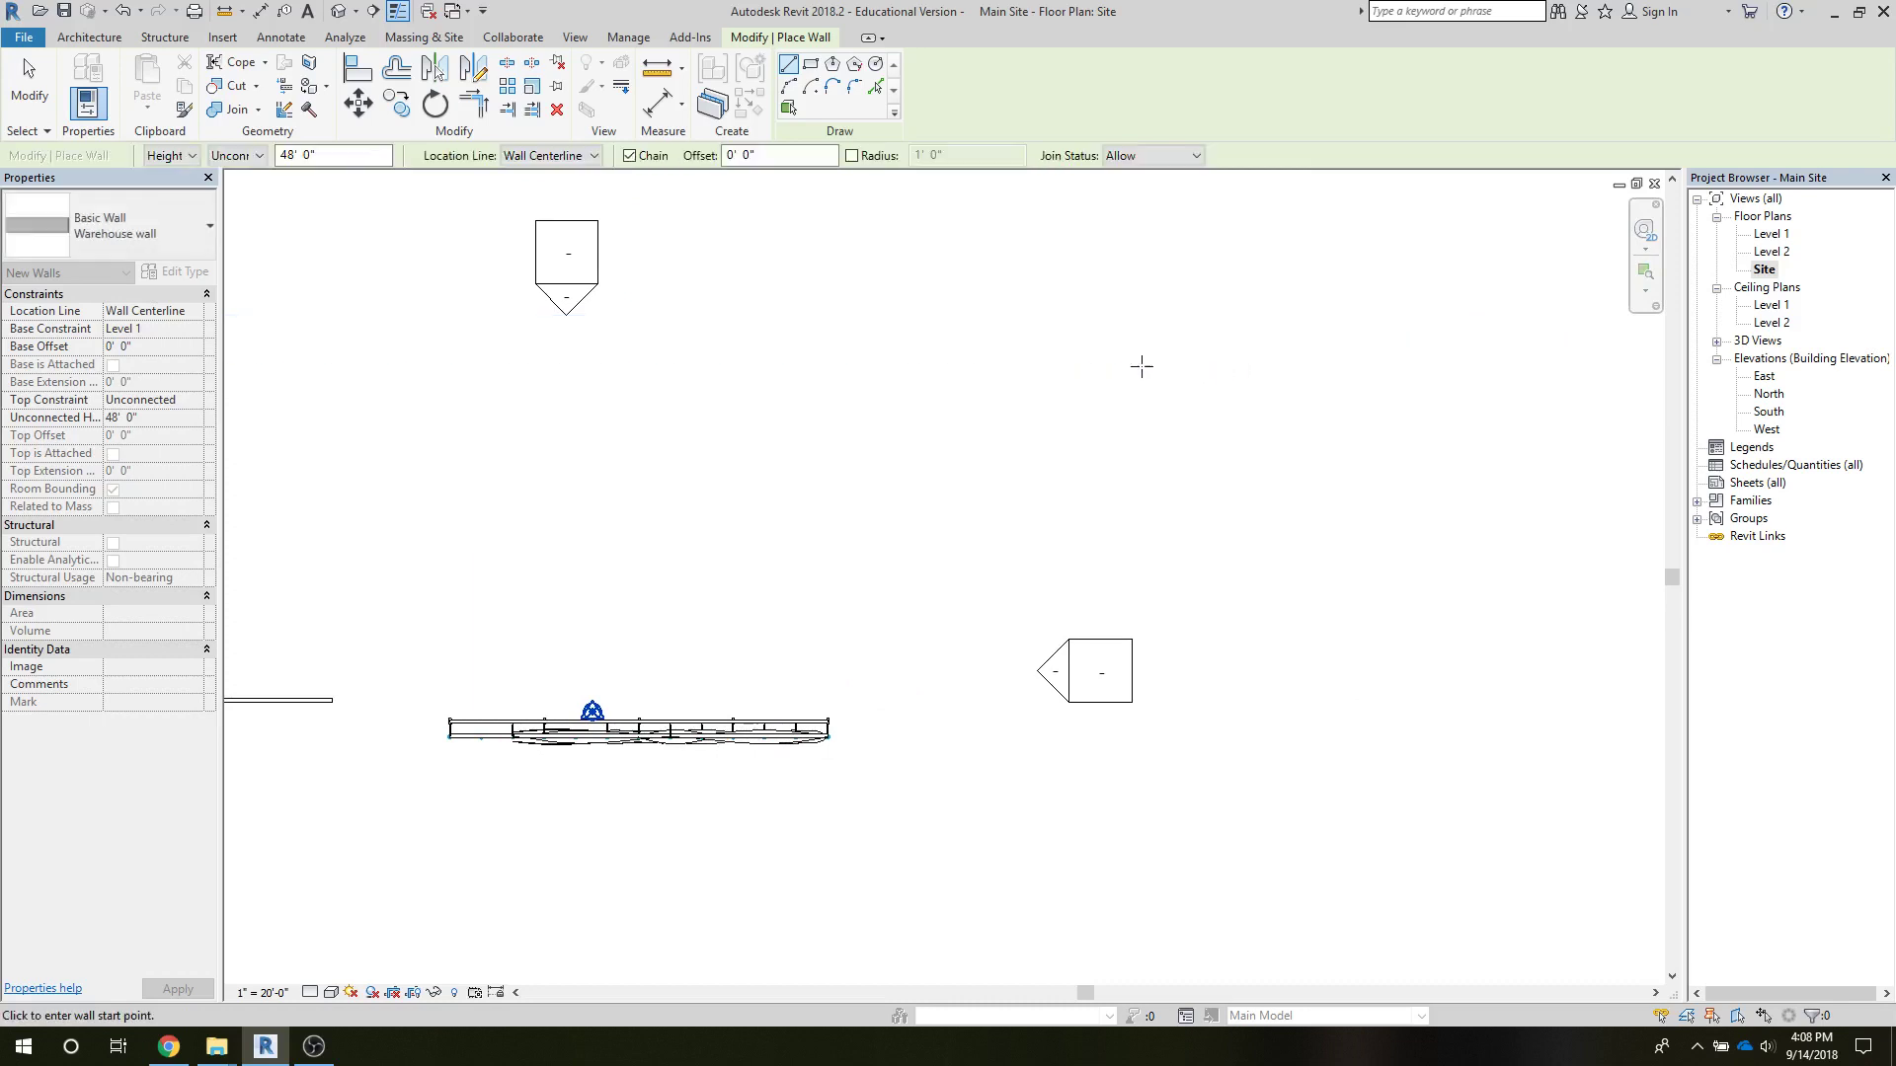
# Step: Complete the enclosure with a back wall about 178' long, an east side wall, and a front segment that leaves an opening behind the panel system
pyautogui.scroll(-2, 966, 513)
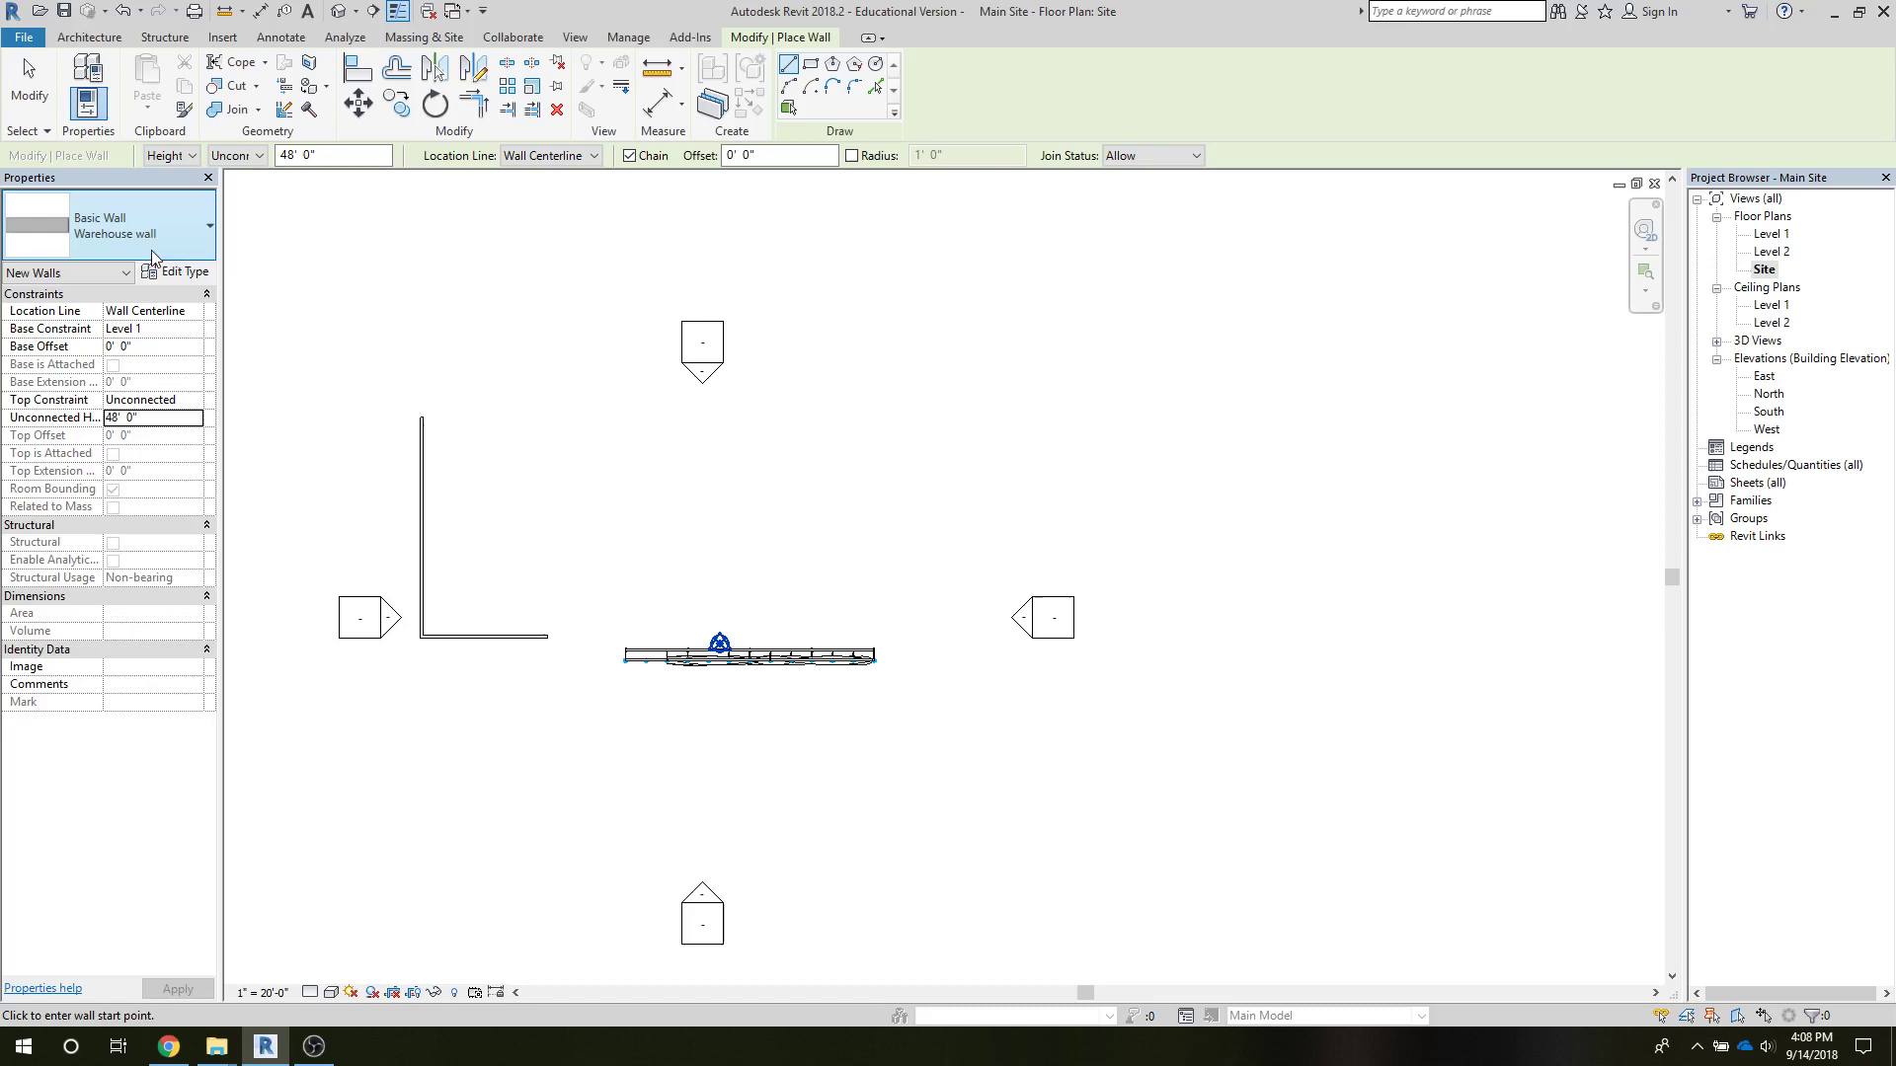
pyautogui.click(421, 418)
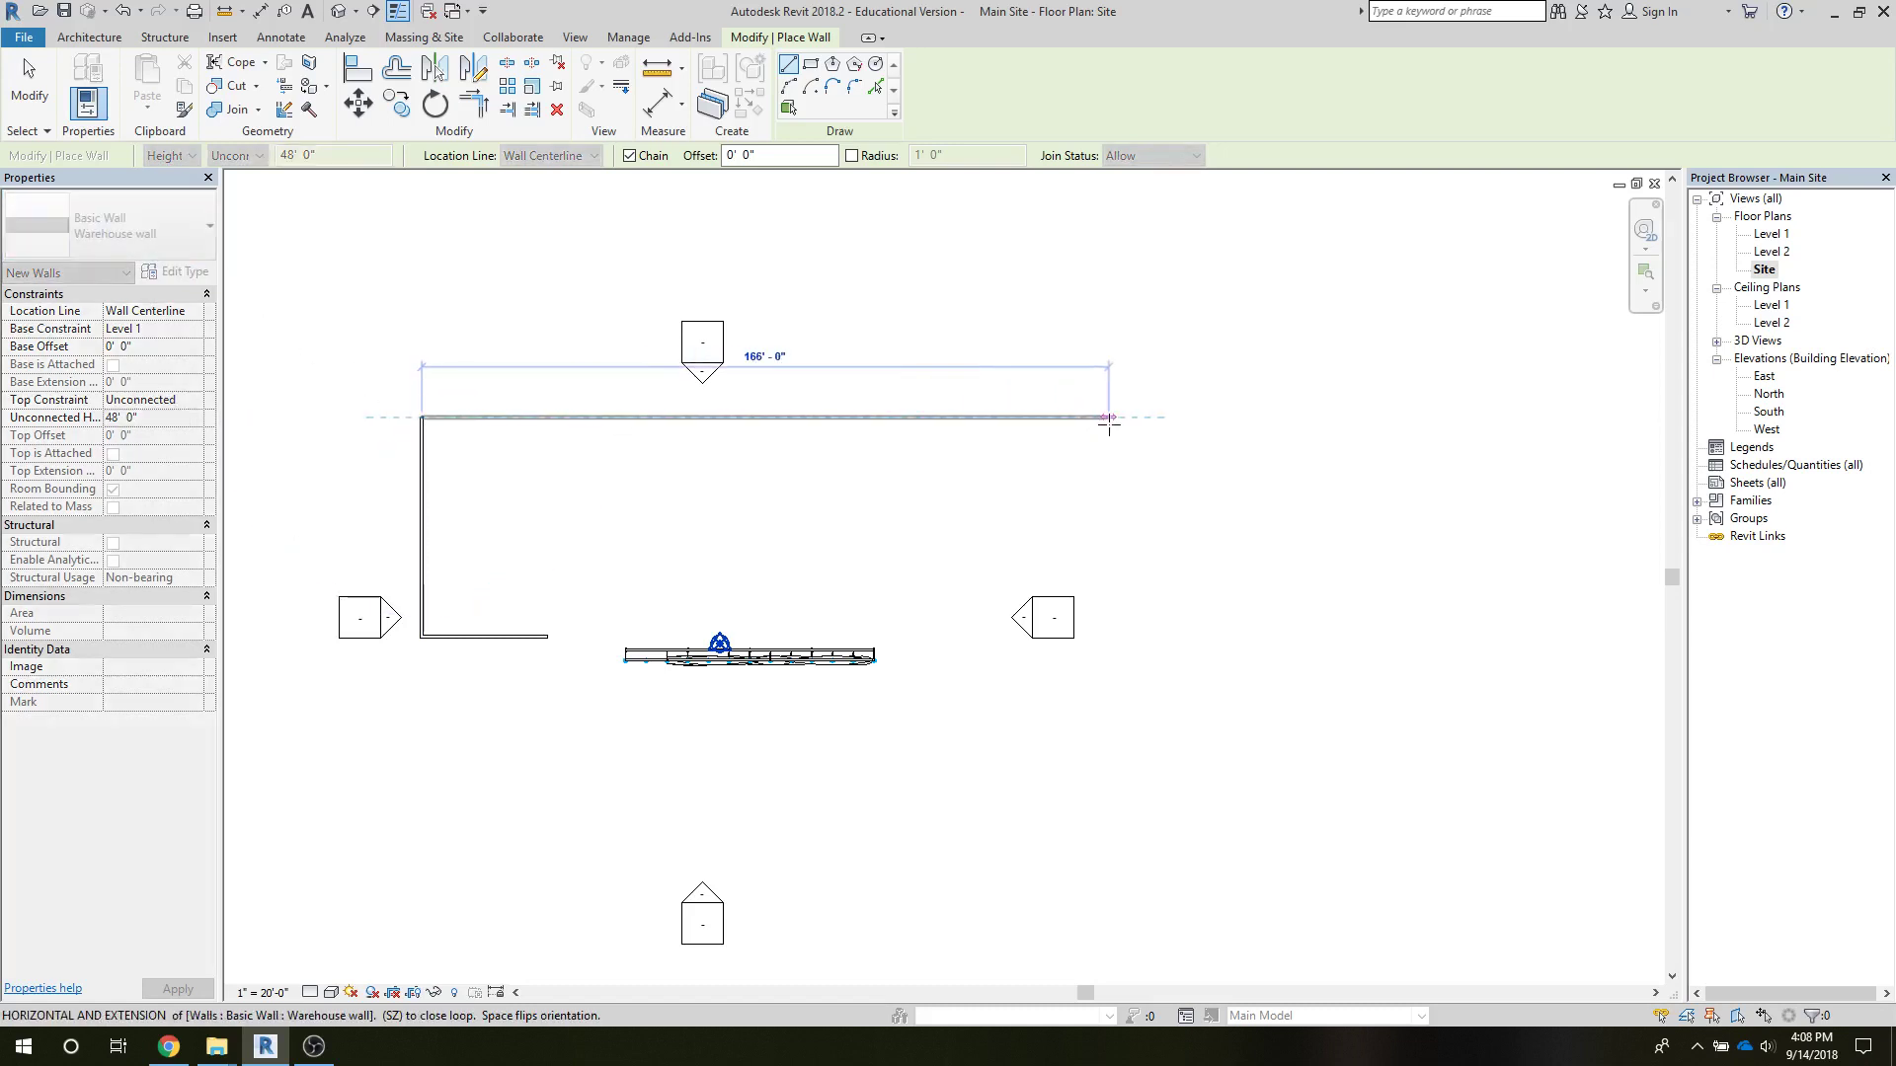
pyautogui.click(1159, 417)
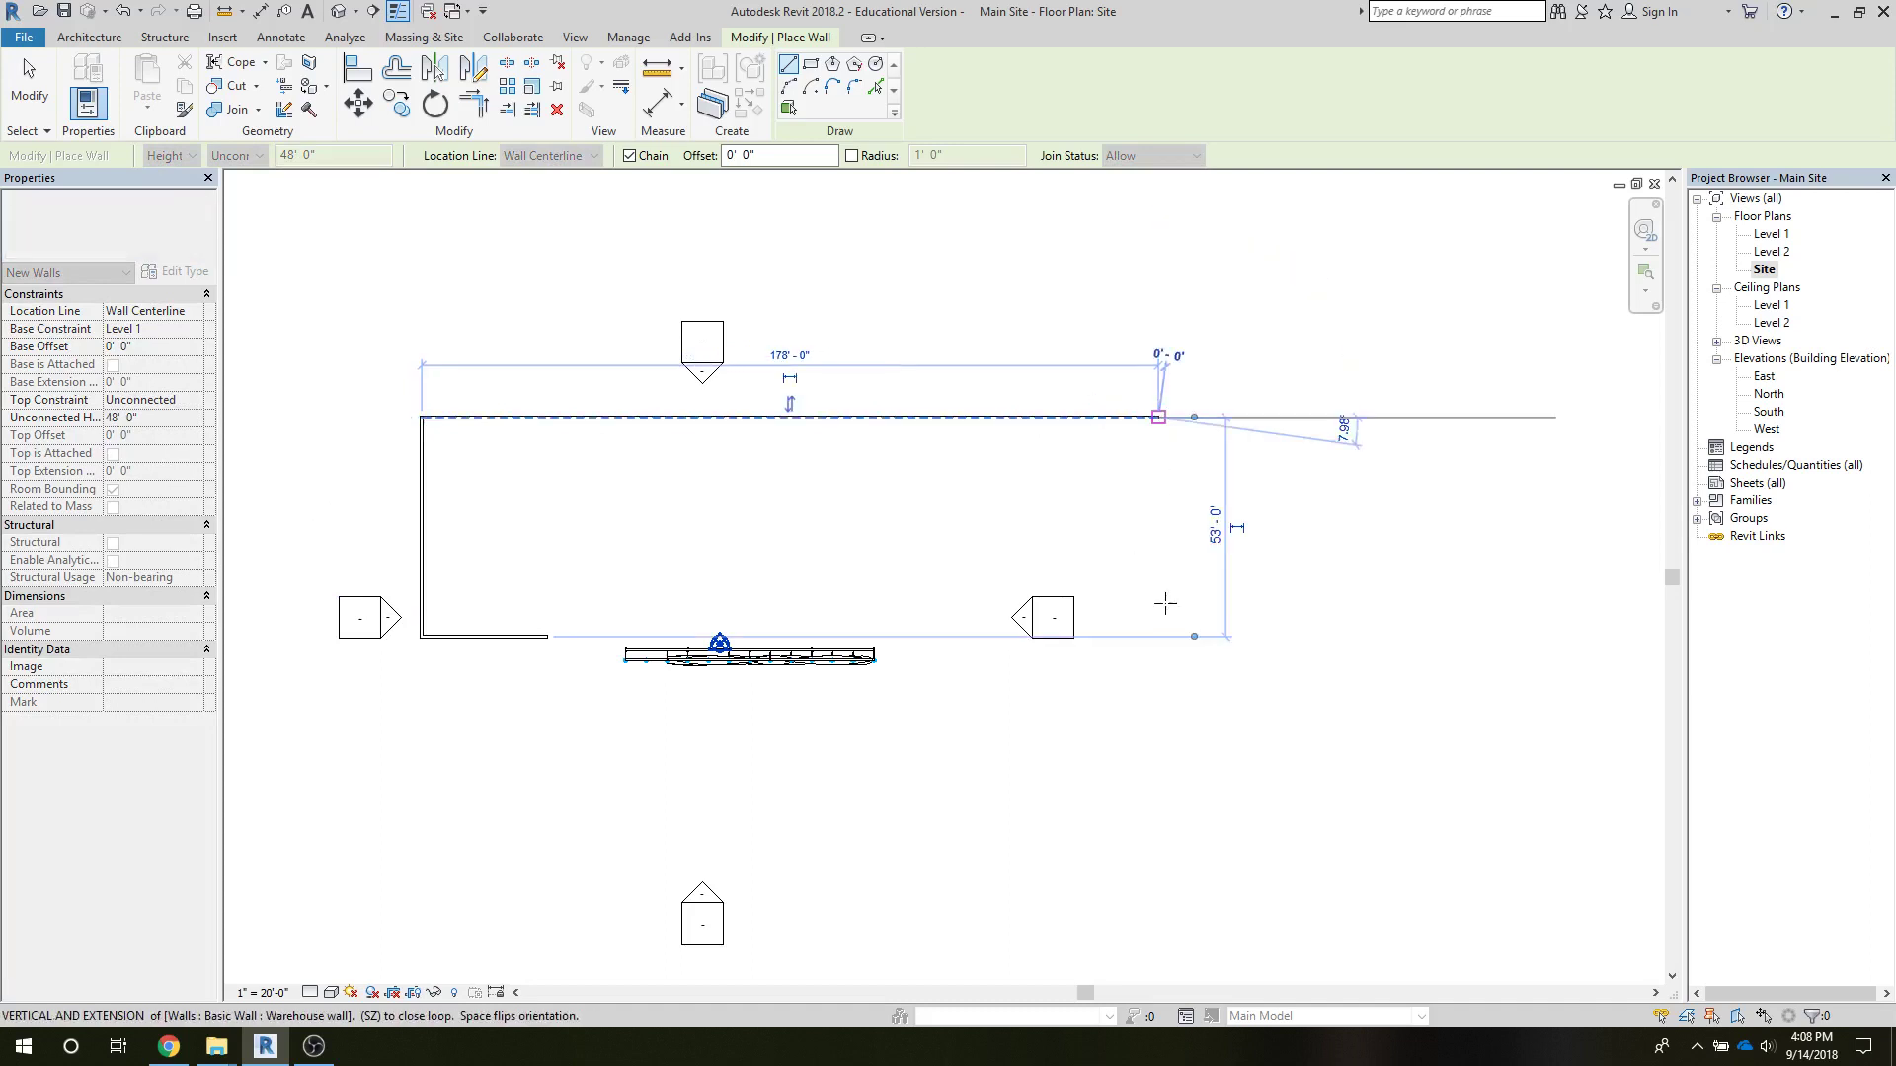
pyautogui.click(1161, 636)
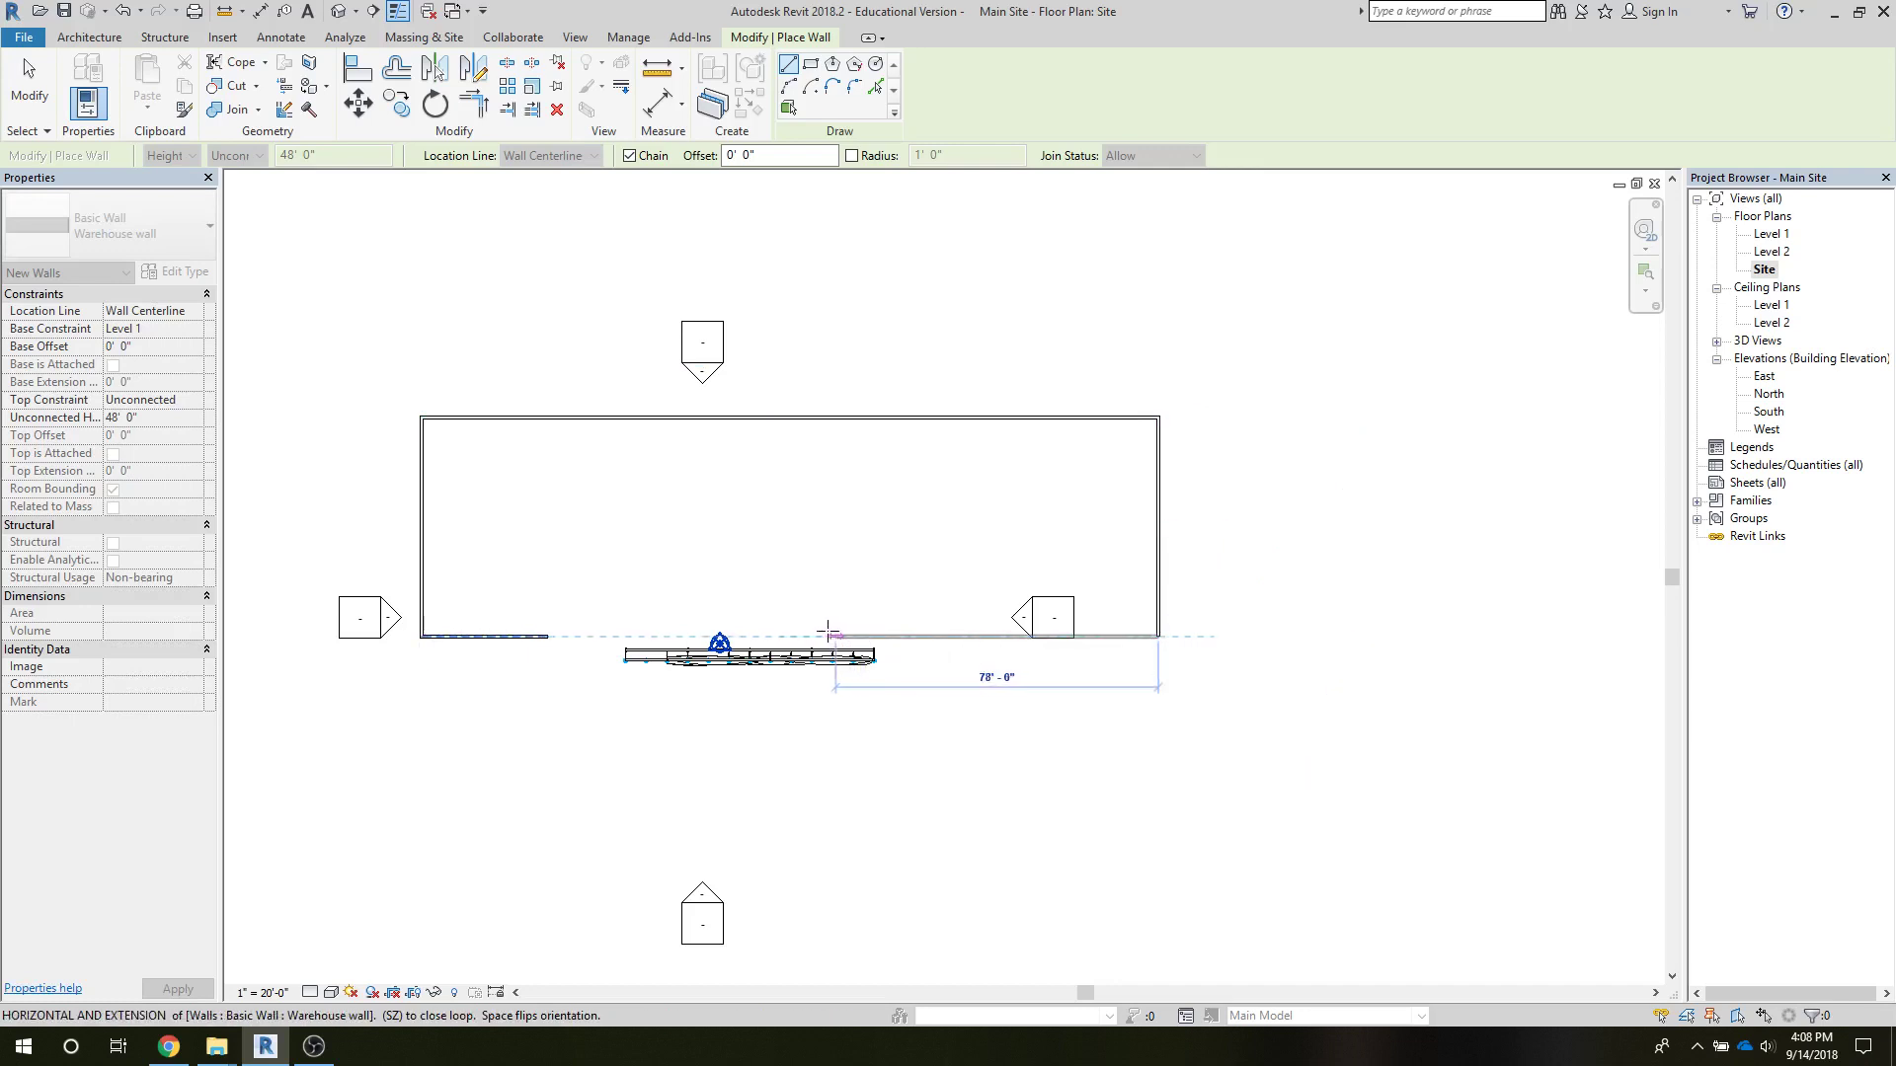
pyautogui.click(817, 634)
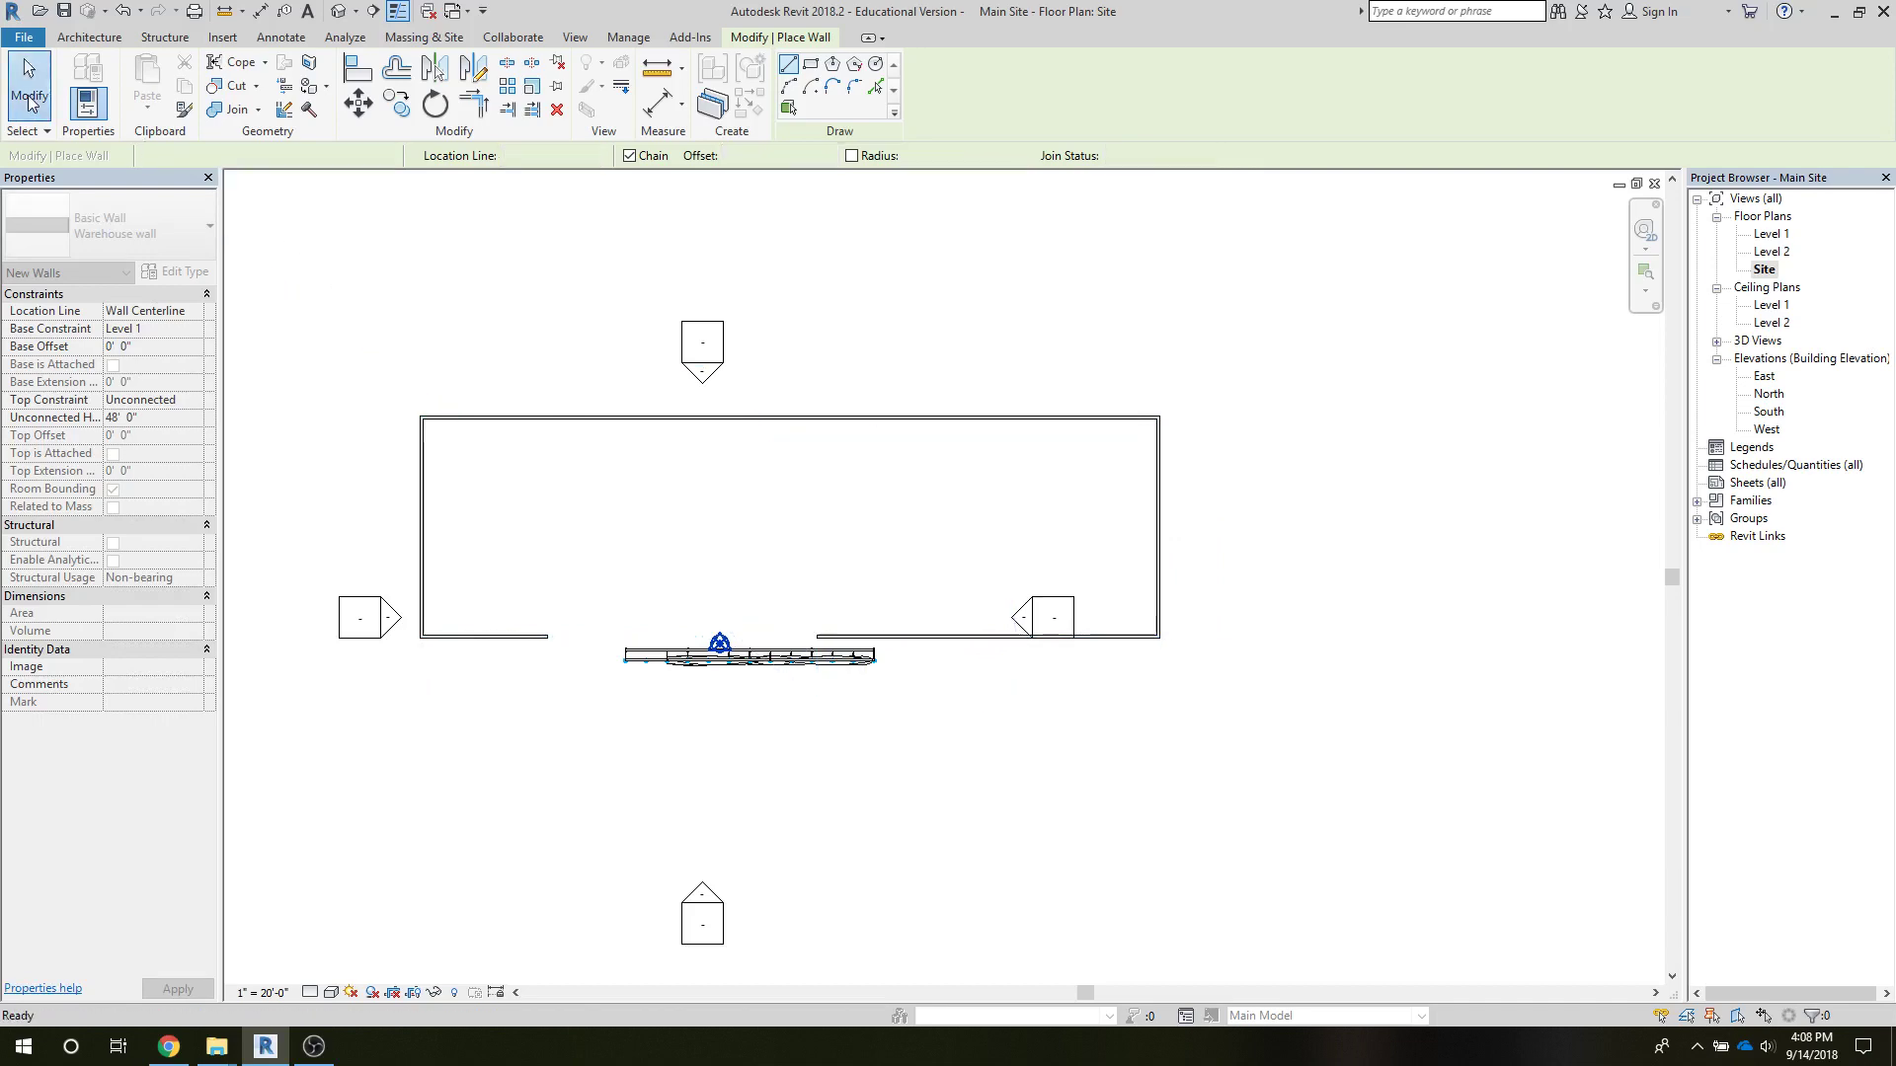
pyautogui.click(29, 99)
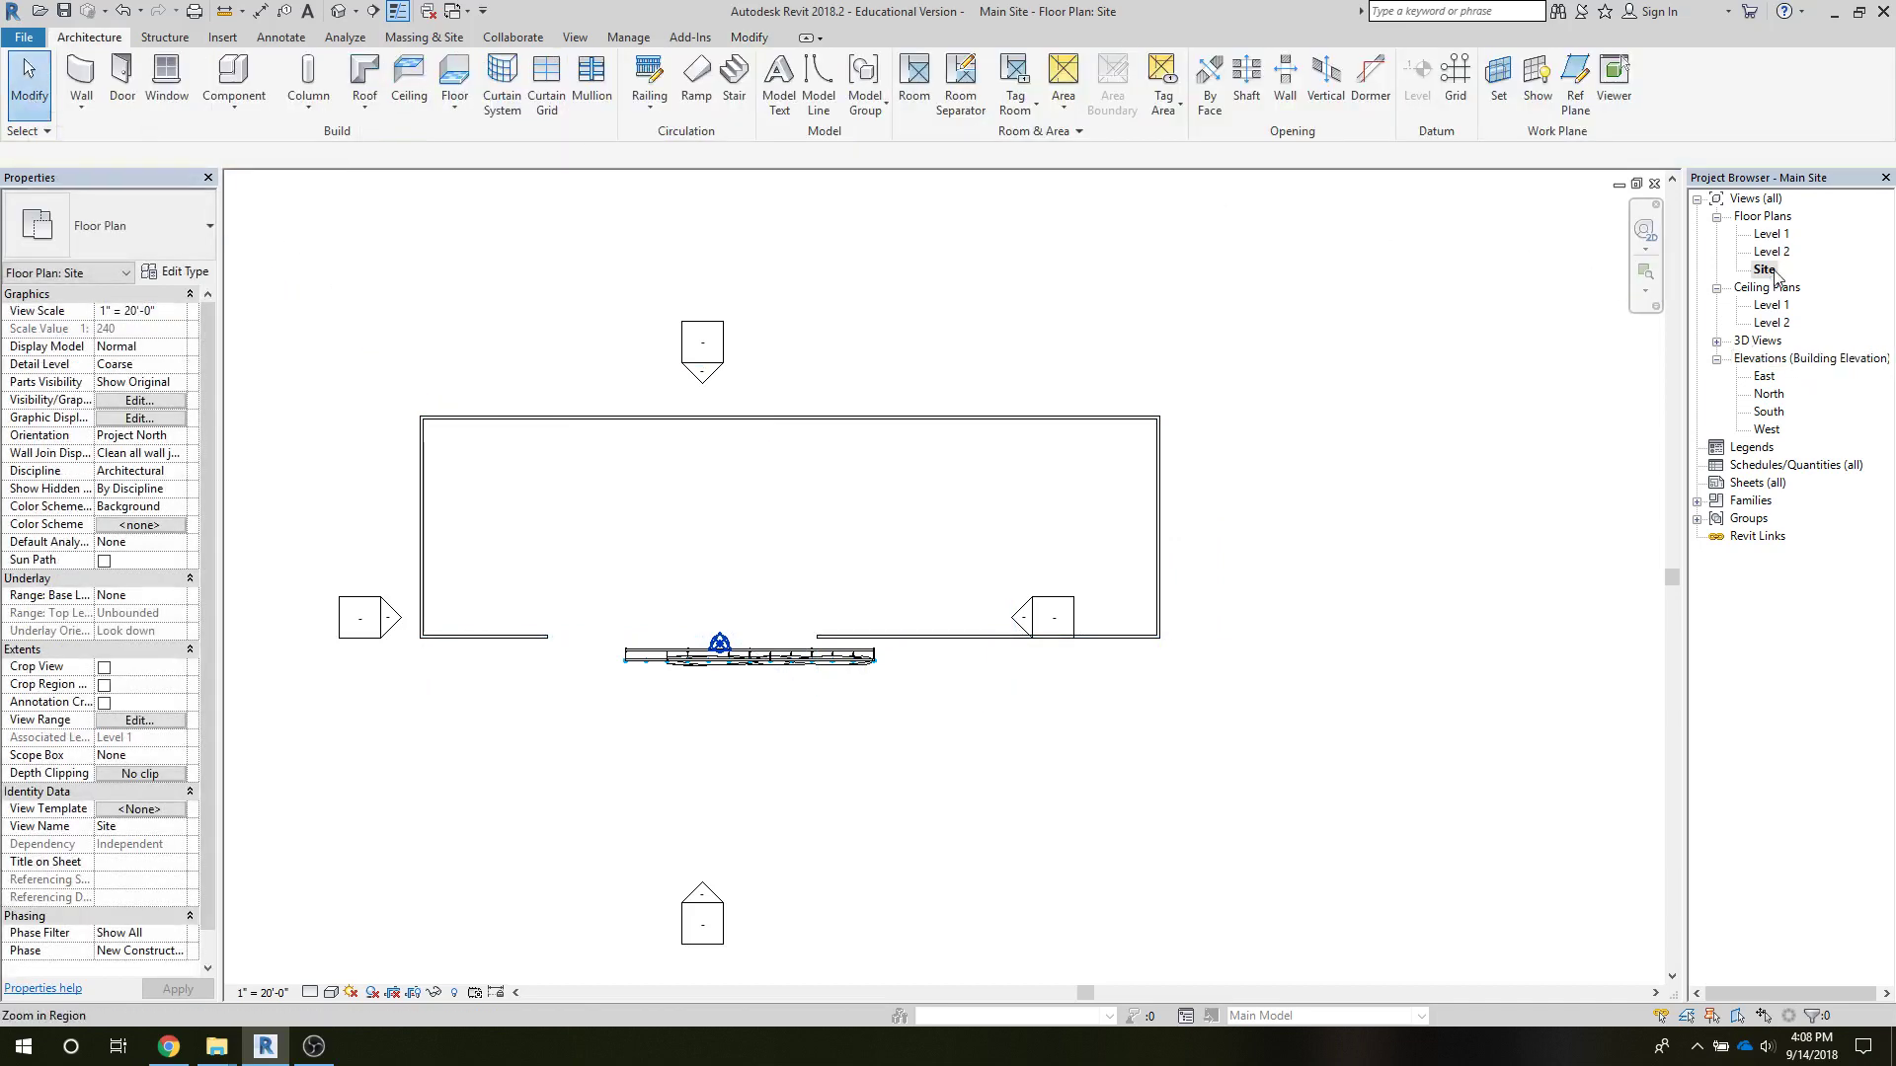
# Step: Open 3D View 1 and view the warehouse walls behind the pillow panel system
pyautogui.click(1717, 341)
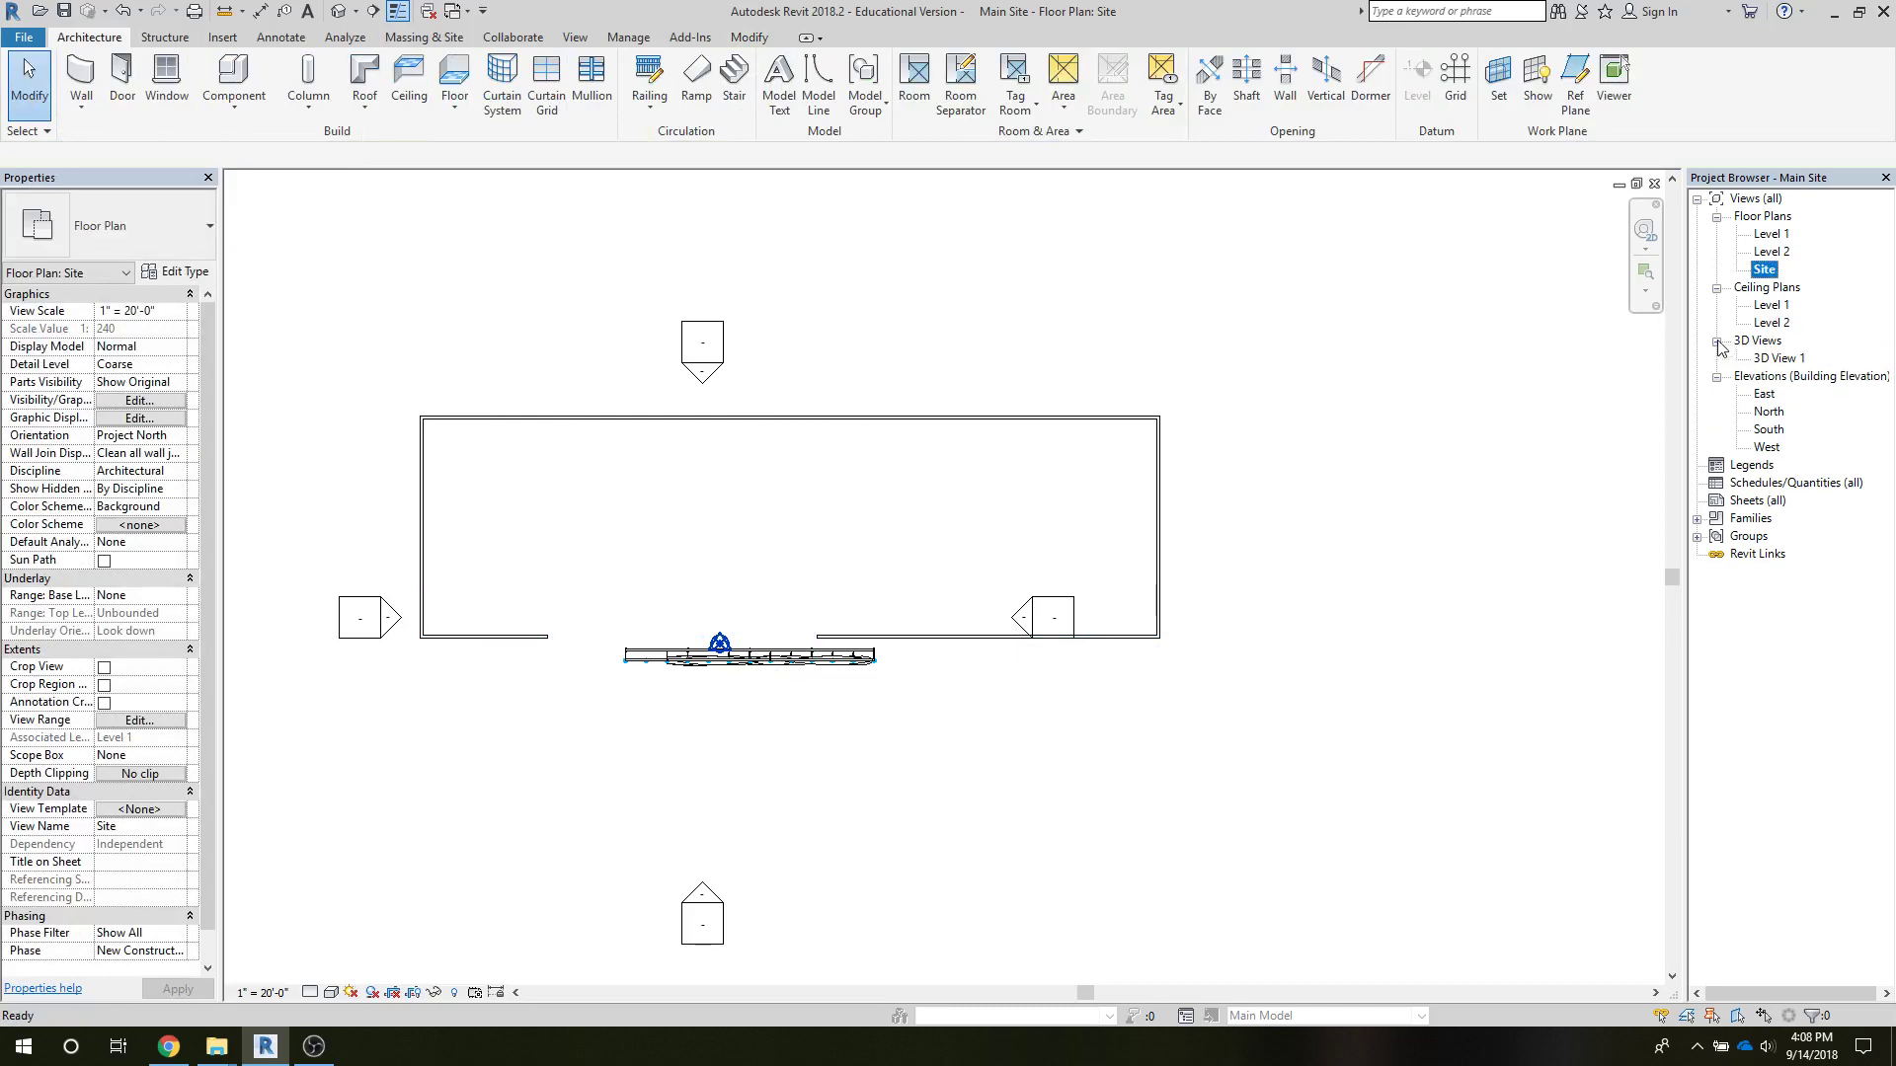
pyautogui.doubleClick(1764, 359)
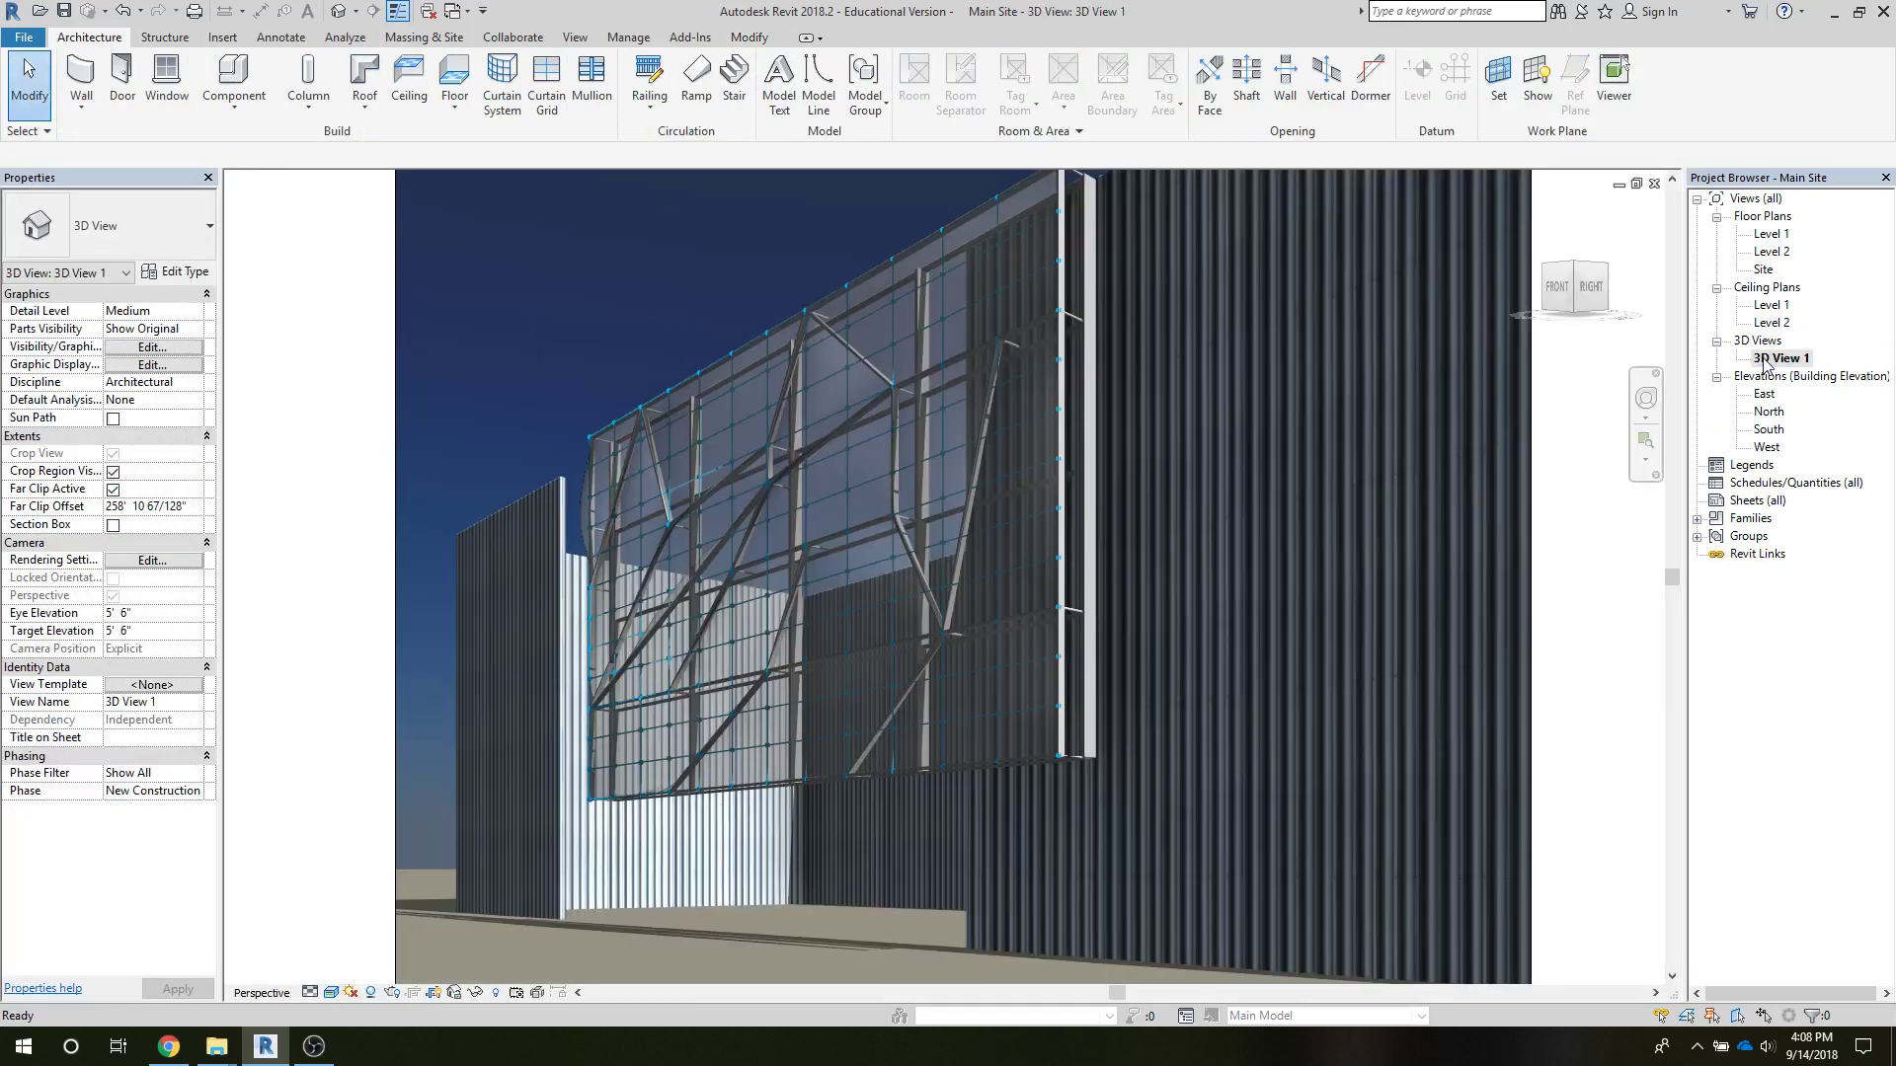
pyautogui.scroll(-3, 1183, 712)
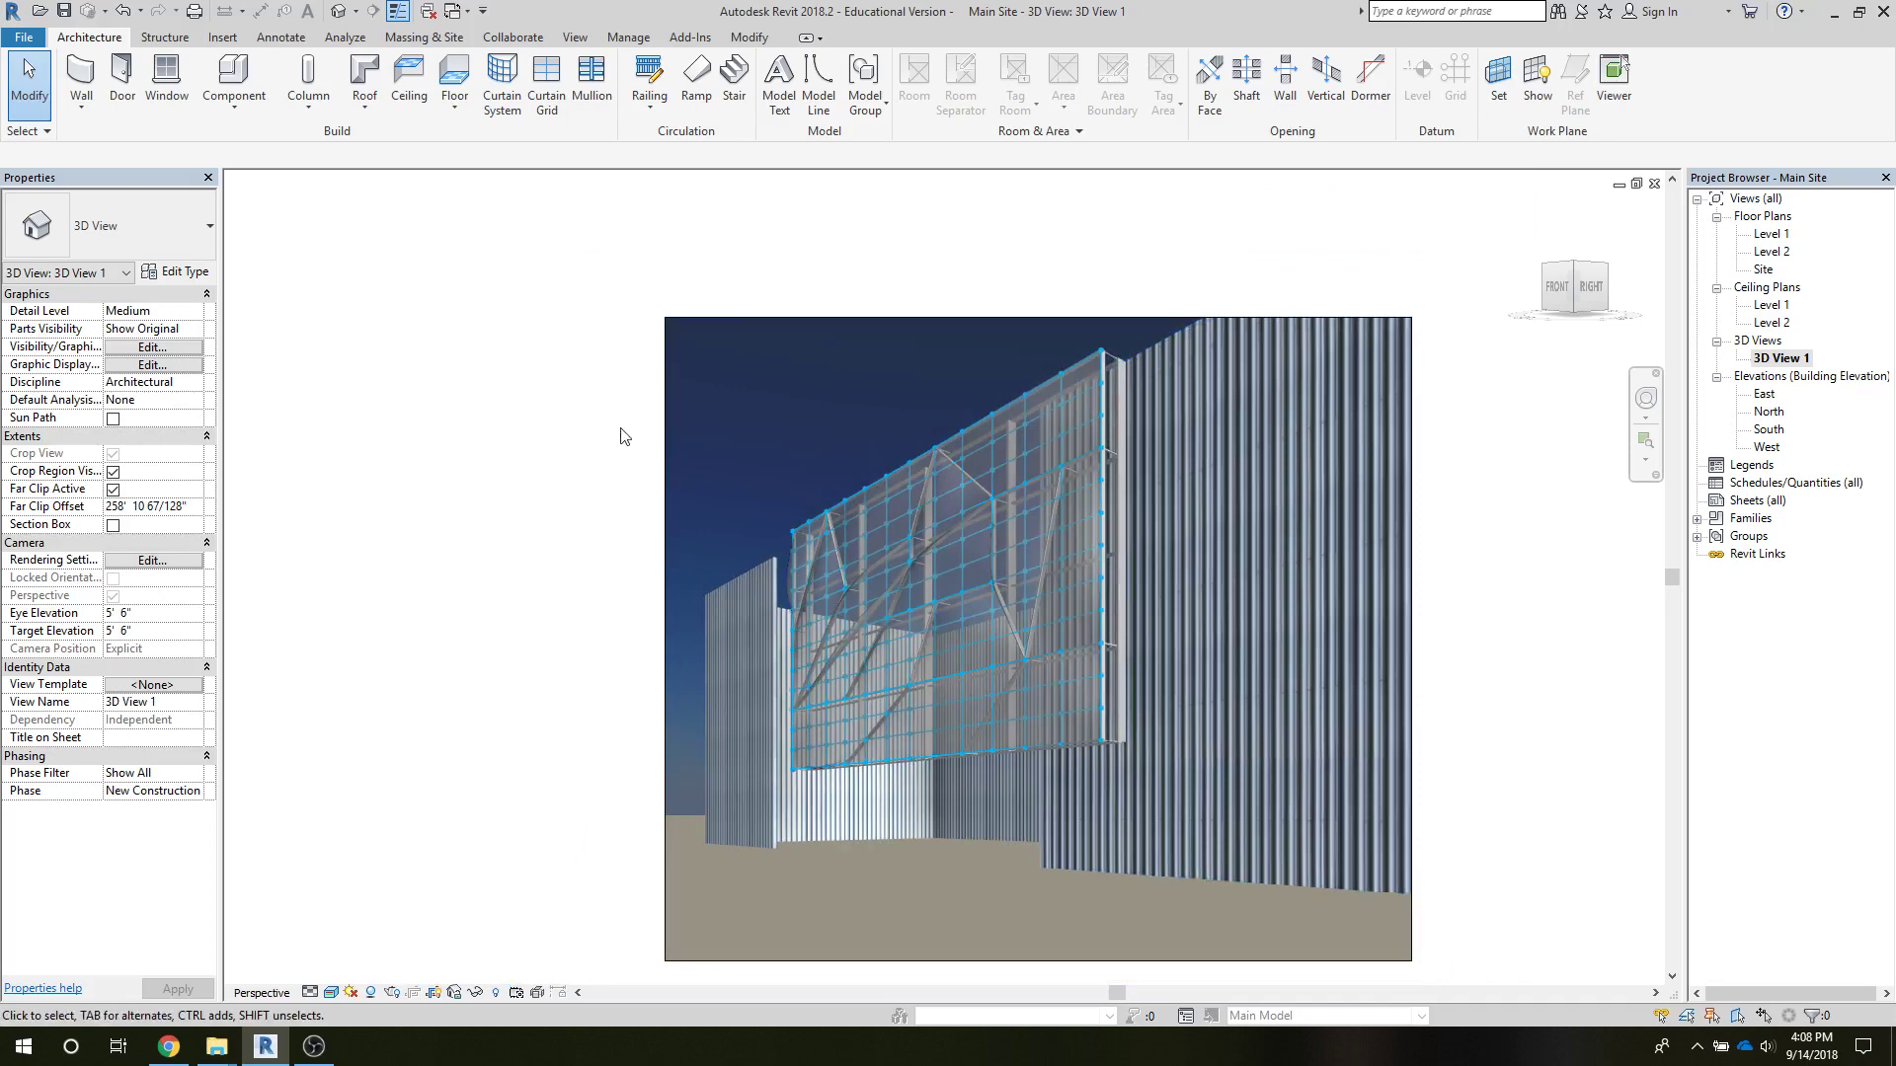